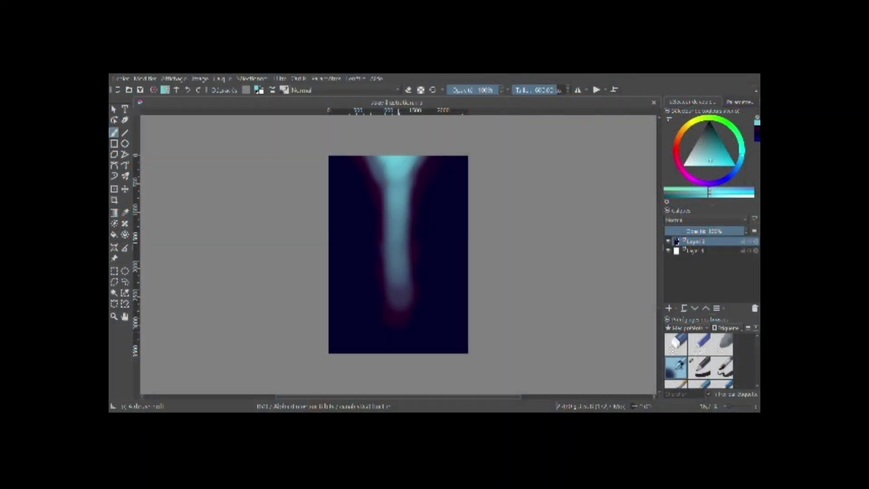
Choose a guide-line brush and magenta colour, and toggle the canvas grid.
{"action": "left_click", "coordinate": [722, 367]}
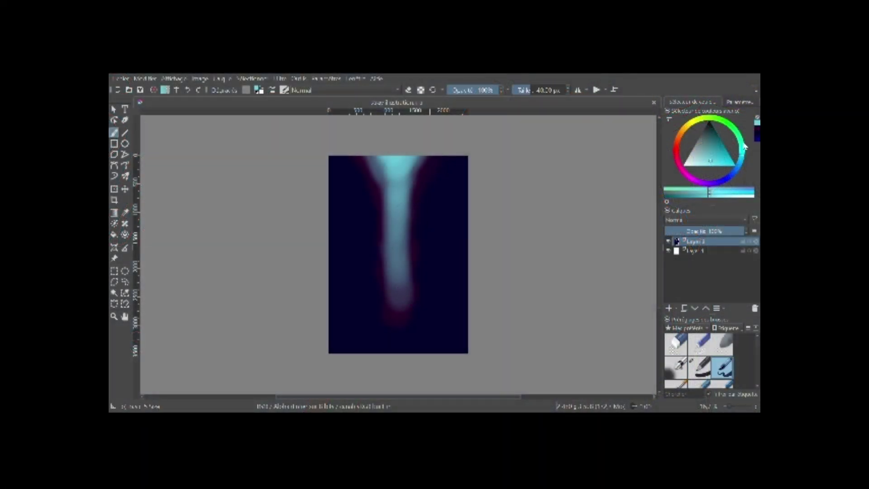
{"action": "left_click", "coordinate": [709, 119]}
{"action": "scroll", "coordinate": [350, 288], "scroll_direction": "up", "scroll_amount": 2}
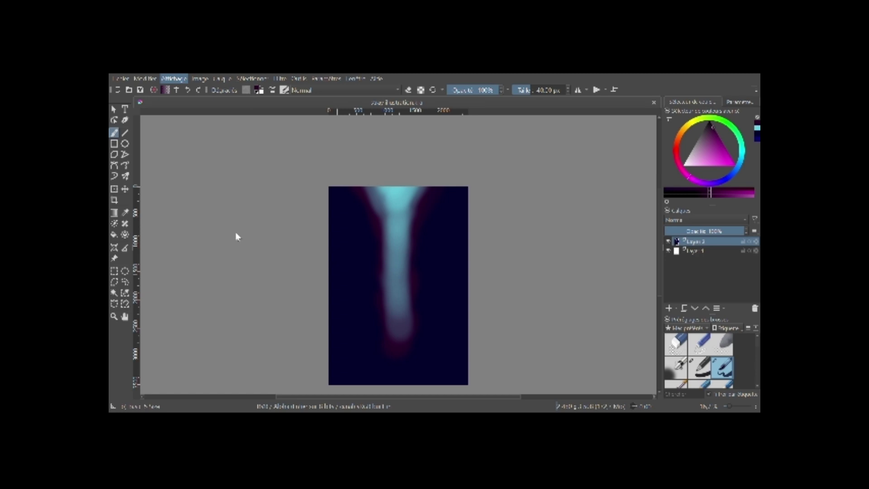
{"action": "key", "text": "ctrl+shift+apostrophe"}
{"action": "key", "text": "ctrl+shift+apostrophe"}
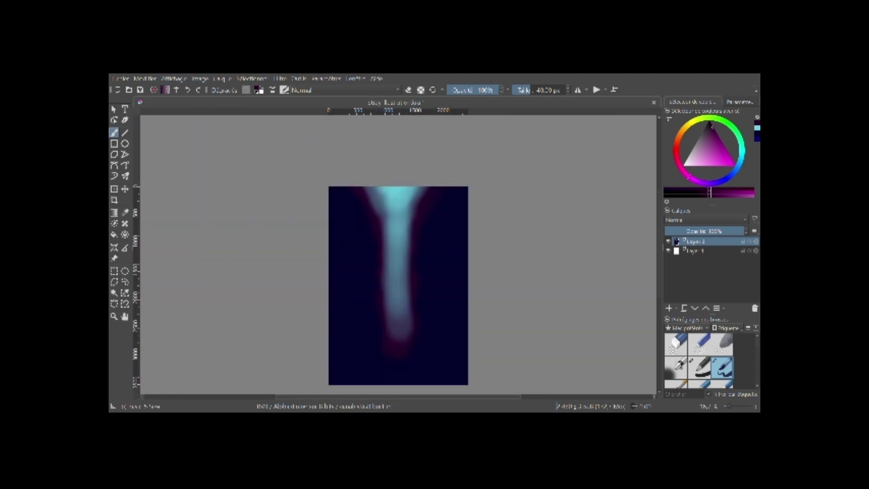
Draw straight perspective guide lines on new paint layers, undoing one stray line.
{"action": "key", "text": "v"}
{"action": "left_click_drag", "start_coordinate": [330, 380], "coordinate": [382, 218]}
{"action": "key", "text": "ctrl+z"}
{"action": "left_click", "coordinate": [668, 308]}
{"action": "left_click_drag", "start_coordinate": [412, 232], "coordinate": [422, 384]}
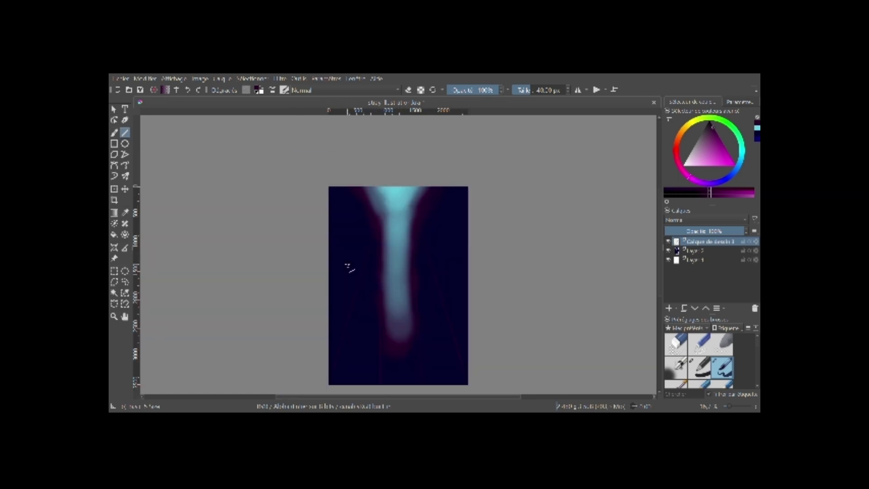
{"action": "key", "text": "b"}
{"action": "left_click", "coordinate": [668, 307]}
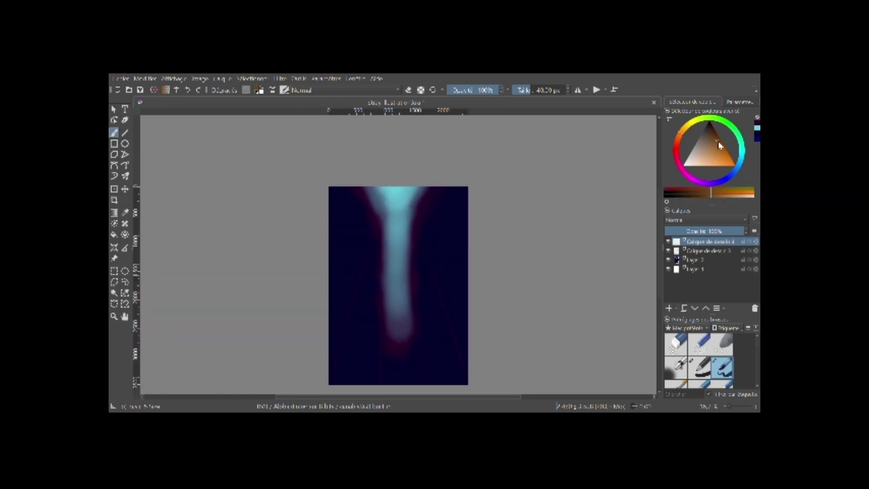
Paint the S-shaped orange bonsai trunk inside the beam.
{"action": "scroll", "coordinate": [396, 358], "scroll_direction": "up", "scroll_amount": 3}
{"action": "left_click_drag", "start_coordinate": [381, 221], "coordinate": [369, 249]}
{"action": "left_click", "coordinate": [676, 383]}
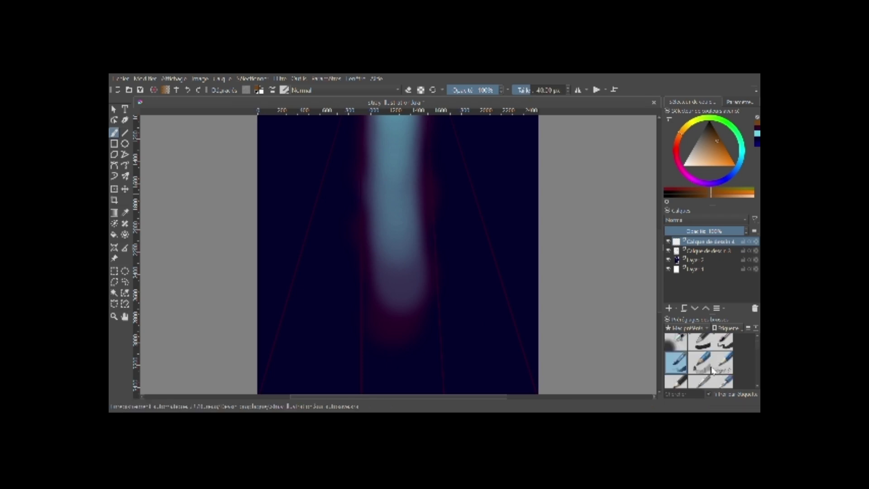
{"action": "left_click_drag", "start_coordinate": [368, 270], "coordinate": [399, 211]}
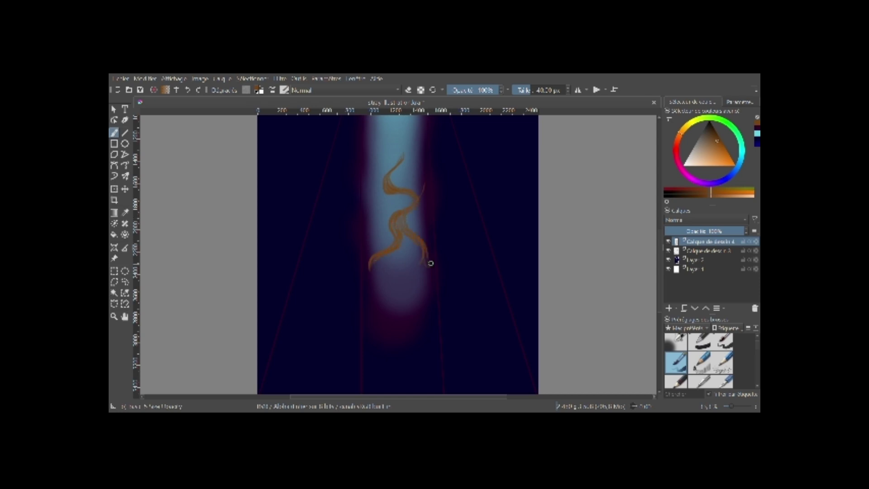
{"action": "left_click", "coordinate": [668, 308]}
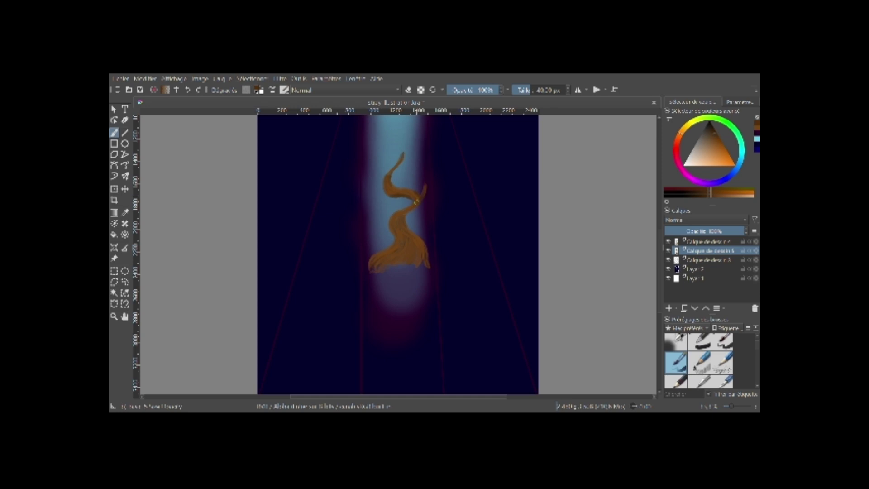
Select the trunk's pixels on Calque de dessin 4 and add a lighting layer above.
{"action": "key", "text": "minus"}
{"action": "key", "text": "Page_Up"}
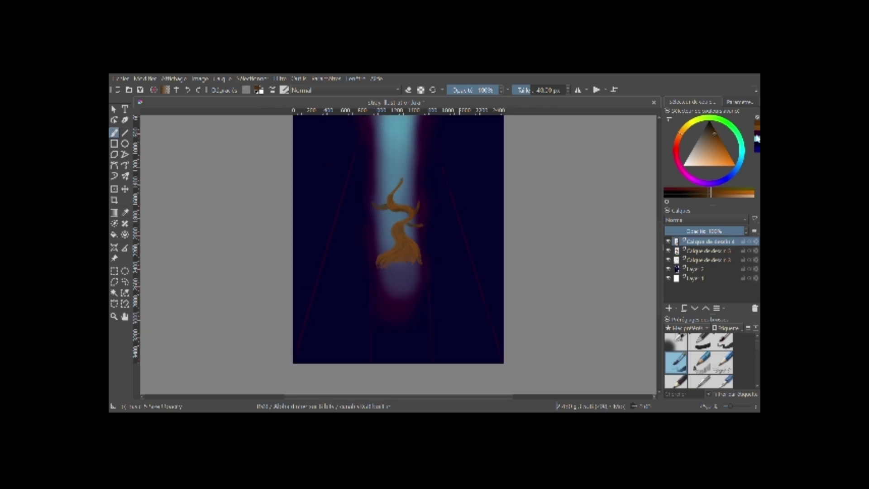
{"action": "left_click", "coordinate": [418, 222], "text": "ctrl"}
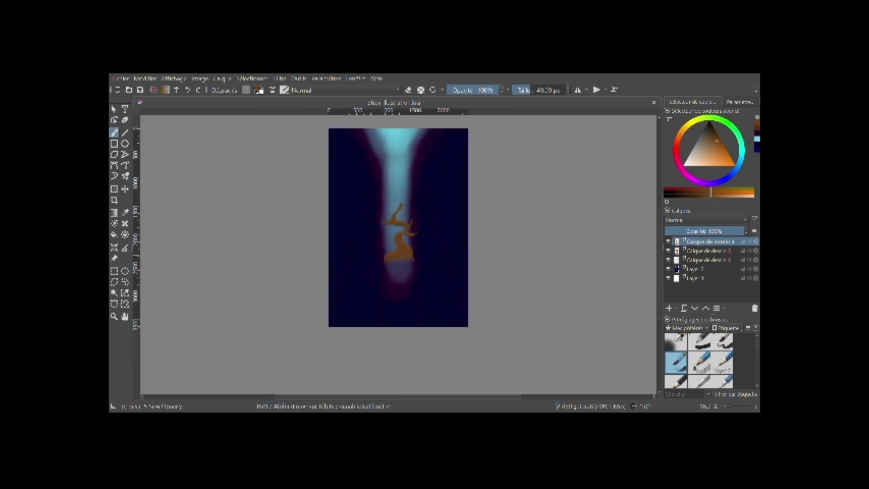
{"action": "left_click", "coordinate": [676, 241], "text": "ctrl"}
{"action": "key", "text": "Insert"}
Airbrush cyan light onto the trunk's lower-left edge on Calque de dessin 6.
{"action": "left_click", "coordinate": [756, 141]}
{"action": "left_click", "coordinate": [675, 344]}
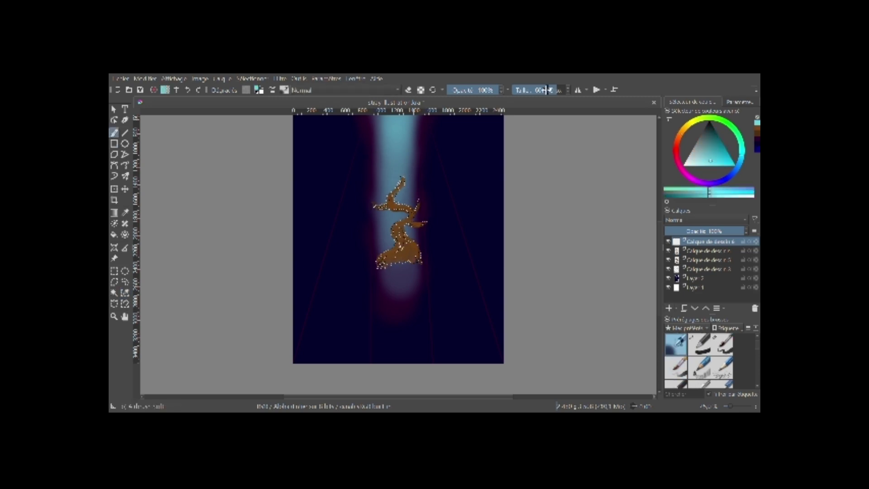
{"action": "left_click_drag", "start_coordinate": [380, 265], "coordinate": [393, 231]}
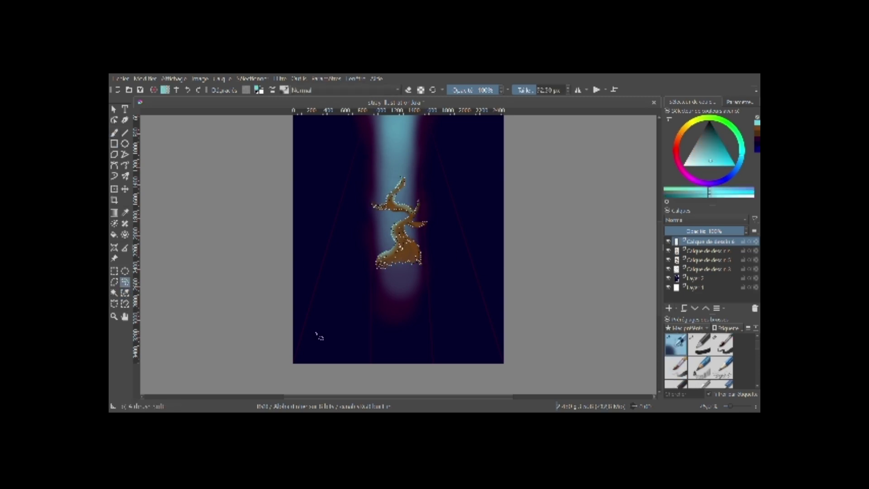
{"action": "left_click", "coordinate": [708, 259]}
{"action": "left_click", "coordinate": [708, 241]}
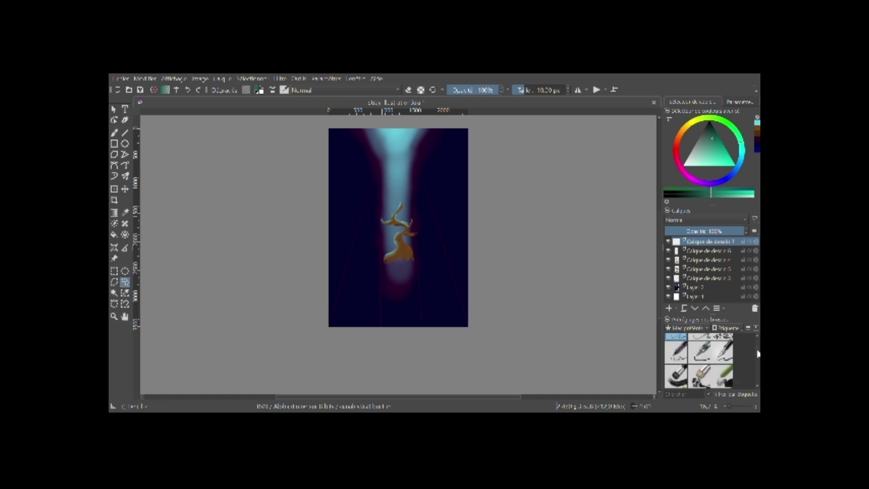
Paint green foliage clumps on the bonsai with a large brush.
{"action": "scroll", "coordinate": [758, 353], "scroll_direction": "down", "scroll_amount": 1}
{"action": "left_click", "coordinate": [699, 361]}
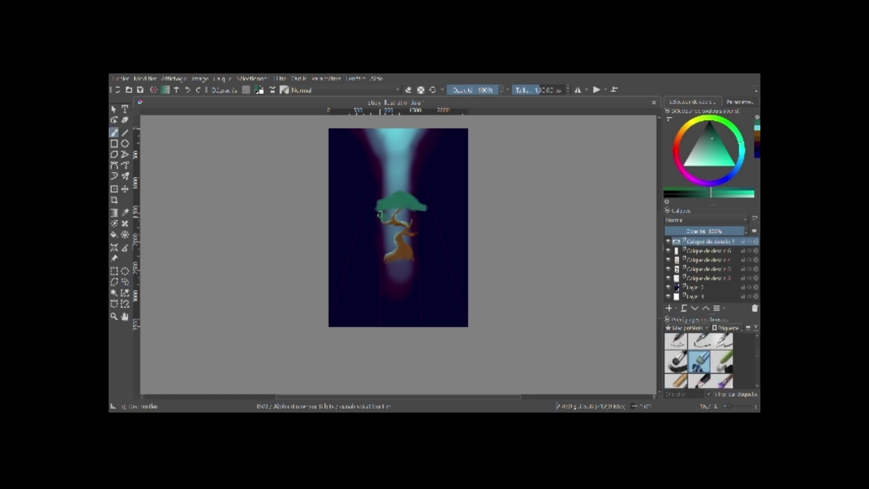
{"action": "left_click", "coordinate": [425, 222], "text": "ctrl"}
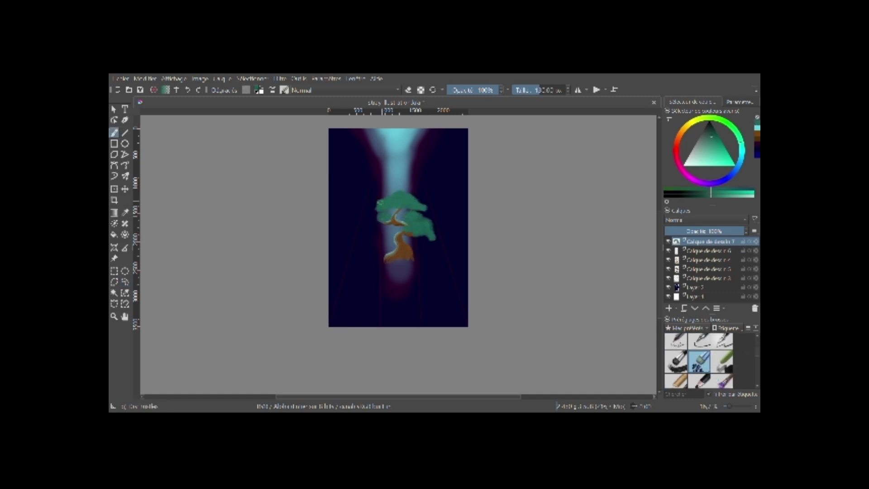
{"action": "left_click_drag", "start_coordinate": [426, 221], "coordinate": [416, 205]}
{"action": "left_click", "coordinate": [425, 222], "text": "ctrl"}
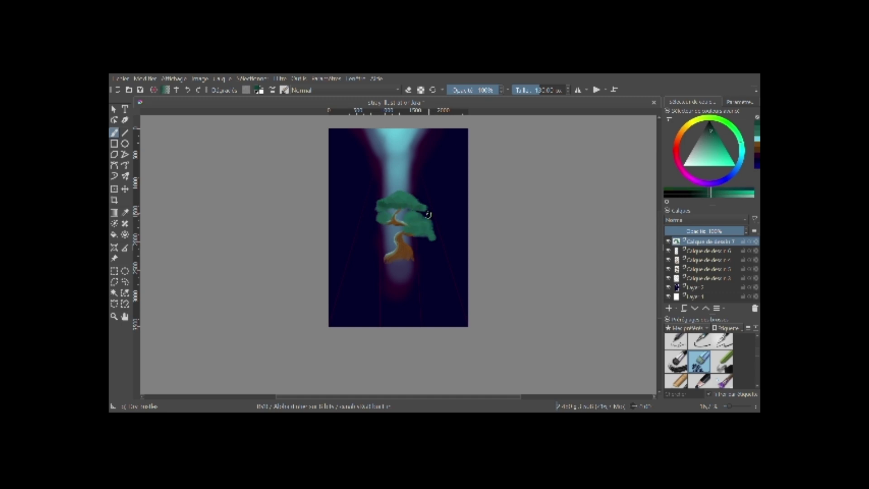
{"action": "key", "text": "plus"}
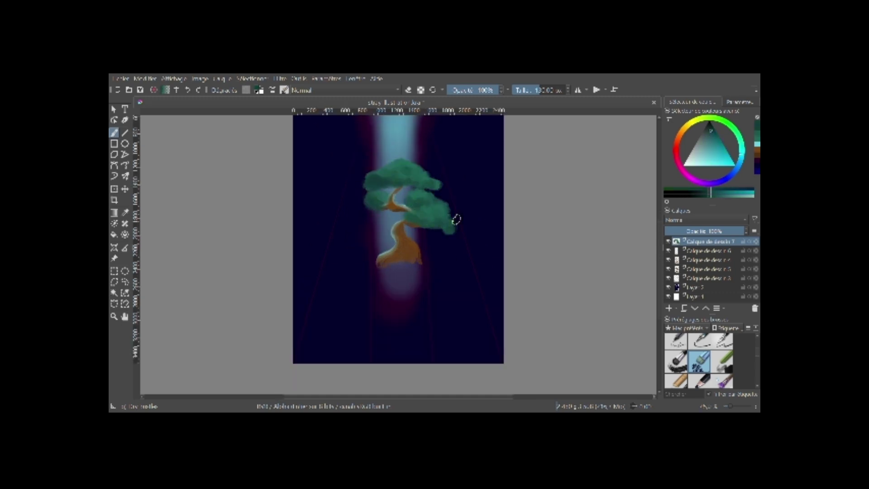
Airbrush lighter cyan highlights on the foliage and move Copie de Layer 2 to the top.
{"action": "key", "text": "Insert"}
{"action": "scroll", "coordinate": [446, 175], "scroll_direction": "up", "scroll_amount": 1}
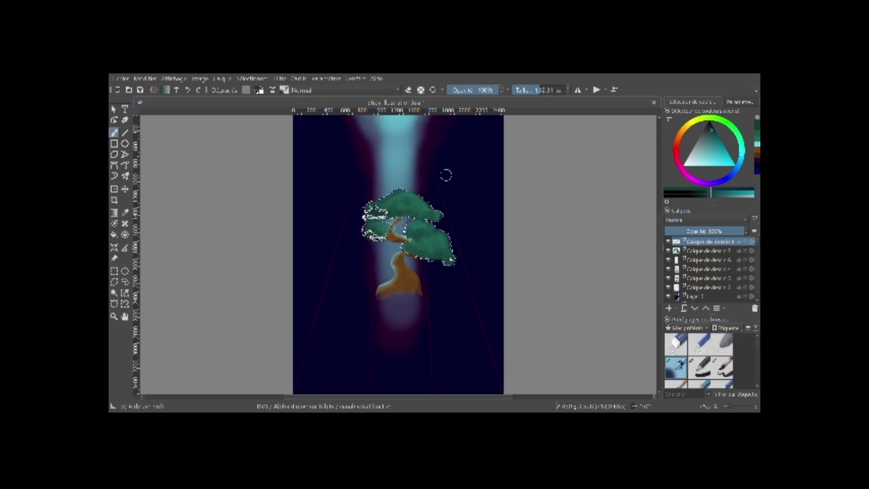
{"action": "left_click_drag", "start_coordinate": [380, 212], "coordinate": [434, 231]}
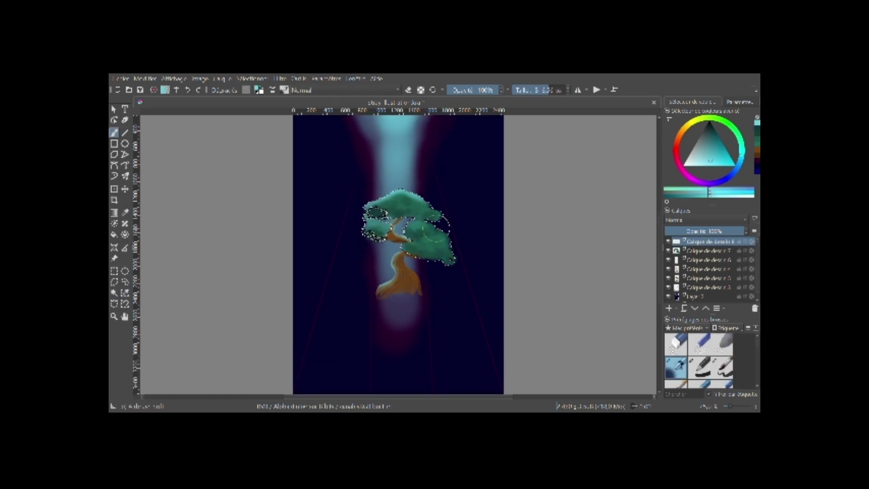
{"action": "left_click", "coordinate": [669, 308]}
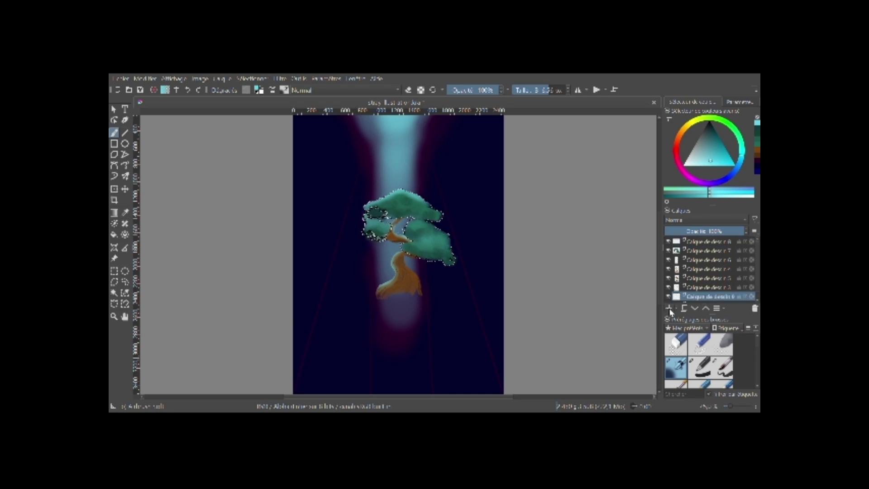
{"action": "left_click_drag", "start_coordinate": [717, 290], "coordinate": [714, 239]}
Erase the beam overlay on Calque de dessin 9 so the bonsai shows through.
{"action": "left_click", "coordinate": [711, 241]}
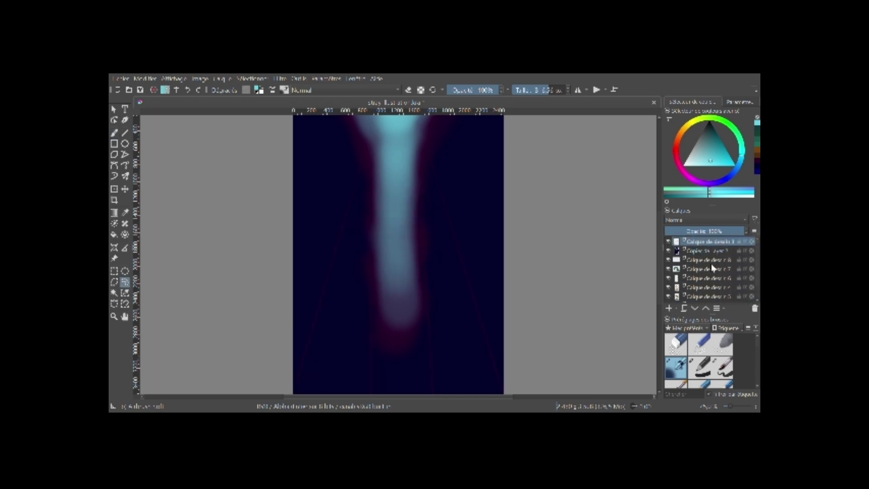
{"action": "left_click", "coordinate": [721, 346]}
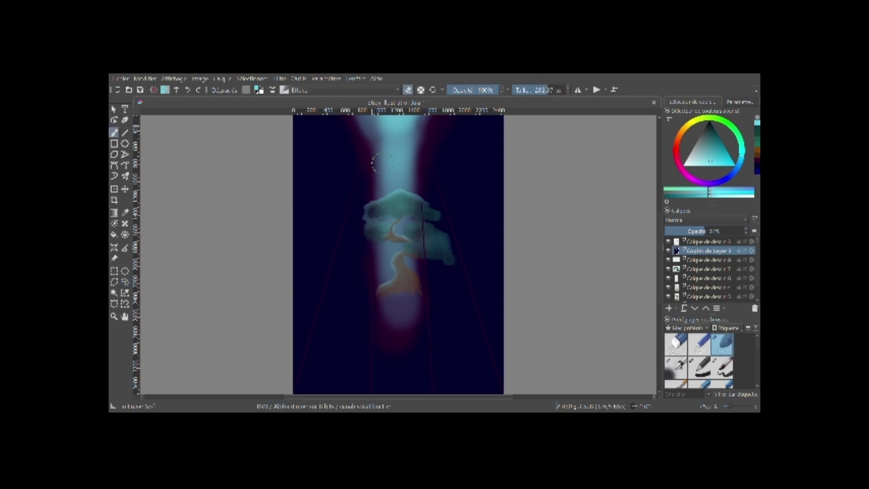
{"action": "left_click_drag", "start_coordinate": [373, 195], "coordinate": [378, 228]}
{"action": "left_click_drag", "start_coordinate": [409, 190], "coordinate": [412, 276]}
{"action": "left_click_drag", "start_coordinate": [415, 219], "coordinate": [389, 235]}
{"action": "left_click_drag", "start_coordinate": [715, 231], "coordinate": [741, 228]}
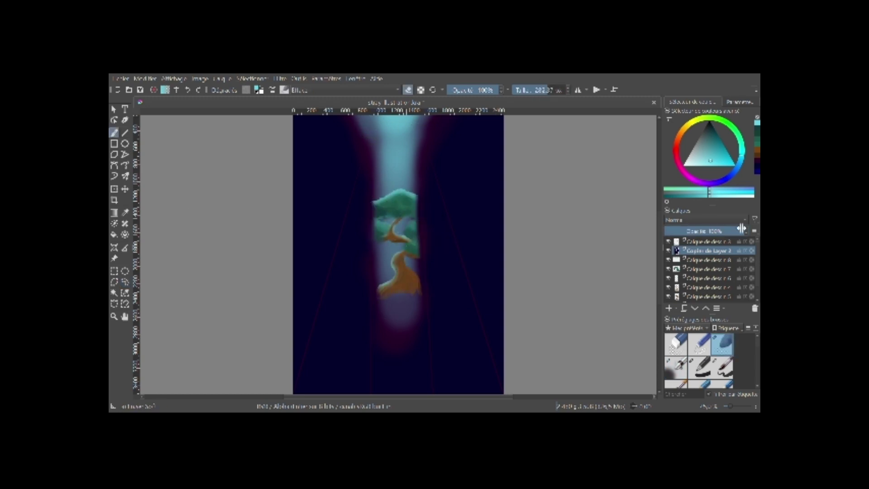
Merge the tree layers and scale the tree down within the beam.
{"action": "left_click", "coordinate": [732, 259]}
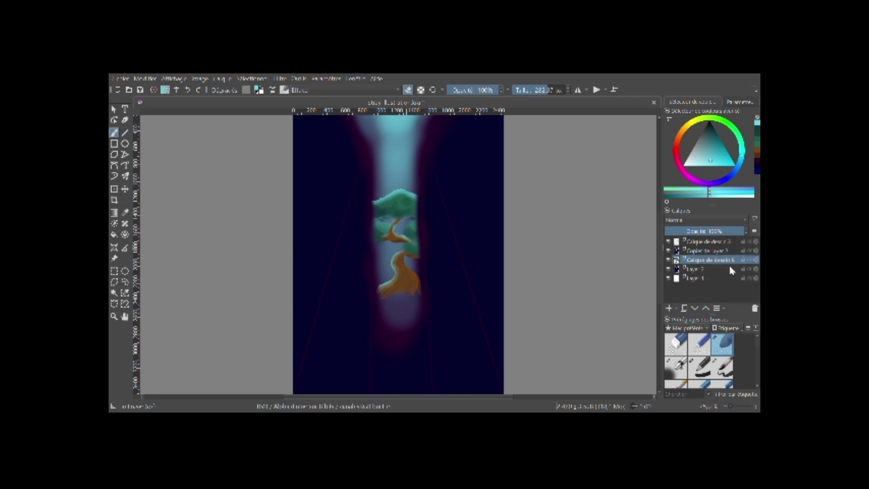
{"action": "key", "text": "ctrl+t"}
{"action": "left_click_drag", "start_coordinate": [459, 300], "coordinate": [433, 251]}
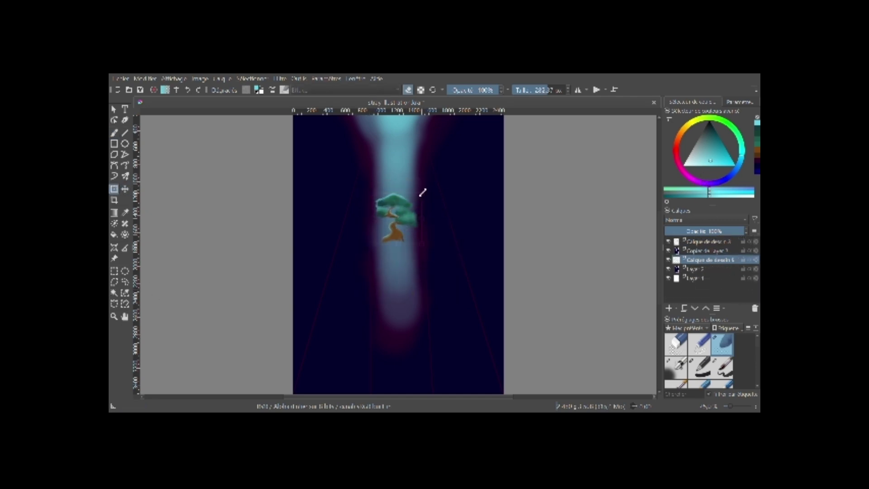
{"action": "key", "text": "Return"}
Add a new layer below the tree area with a green painting colour.
{"action": "key", "text": "Page_Up"}
{"action": "key", "text": "b"}
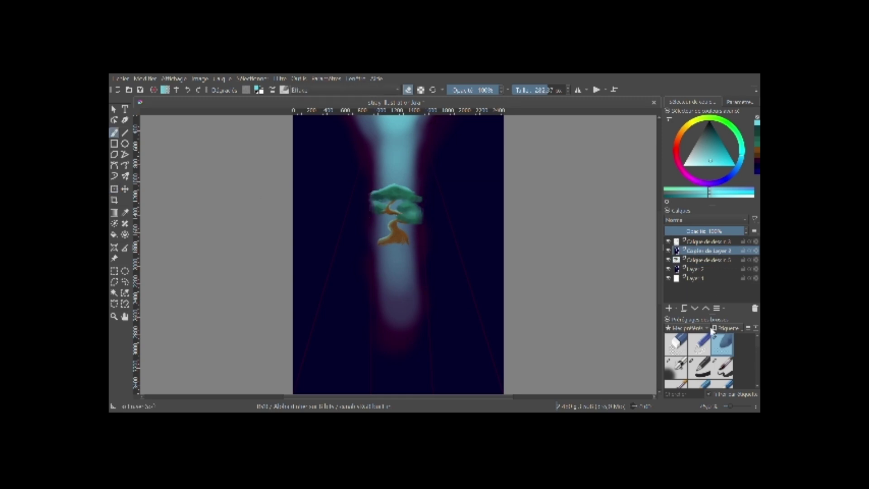
{"action": "left_click", "coordinate": [669, 308]}
{"action": "left_click", "coordinate": [710, 132]}
Paint a green rock under the tree and texture it with stamp brushes.
{"action": "mouse_move", "coordinate": [368, 258]}
{"action": "left_mouse_down"}
{"action": "mouse_move", "coordinate": [397, 327]}
{"action": "mouse_move", "coordinate": [407, 253]}
{"action": "left_mouse_up"}
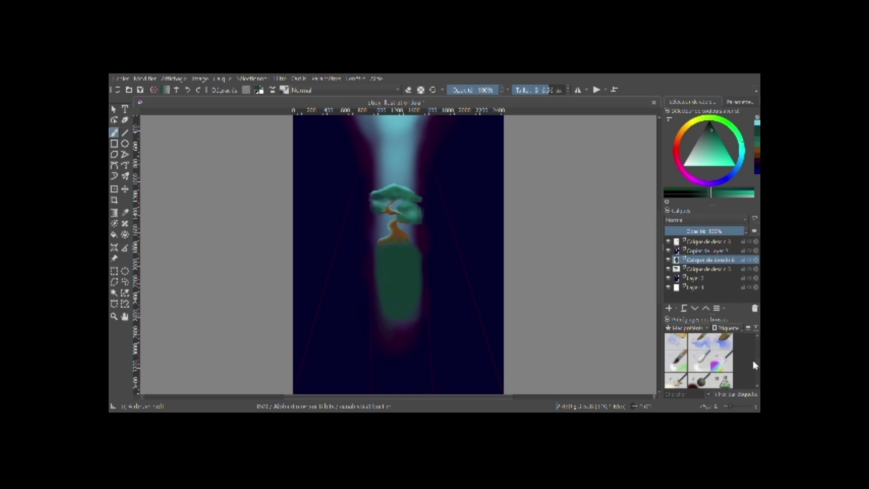
{"action": "scroll", "coordinate": [699, 362], "scroll_direction": "down", "scroll_amount": 3}
{"action": "left_click", "coordinate": [699, 352]}
{"action": "key", "text": "bracketright"}
{"action": "key", "text": "bracketright"}
{"action": "key", "text": "bracketright"}
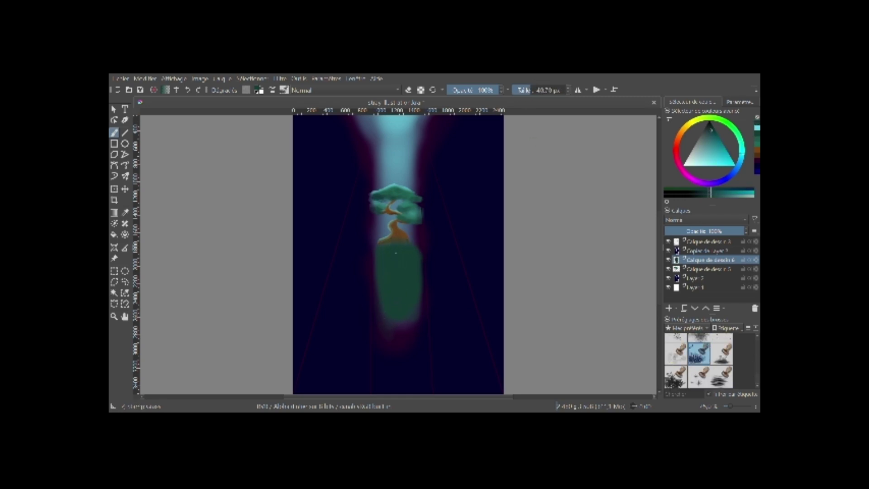
{"action": "key", "text": "slash"}
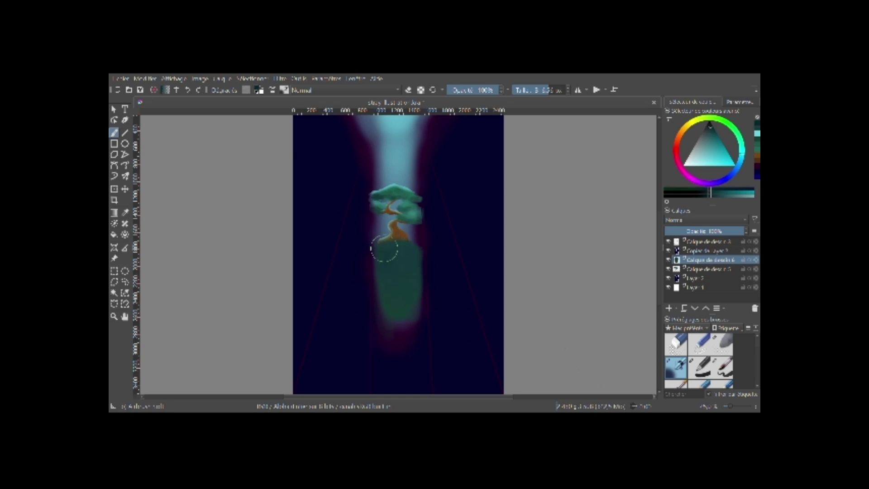
{"action": "scroll", "coordinate": [703, 365], "scroll_direction": "down", "scroll_amount": 3}
{"action": "left_click", "coordinate": [702, 362]}
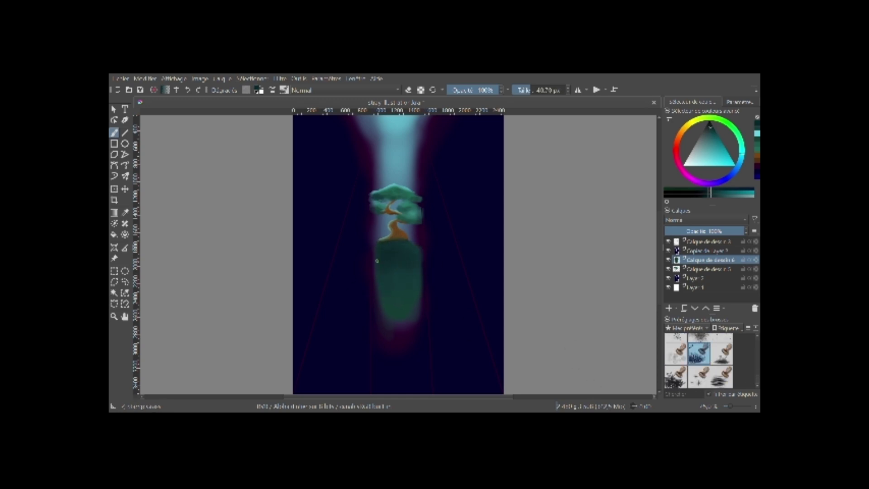
{"action": "key", "text": "period"}
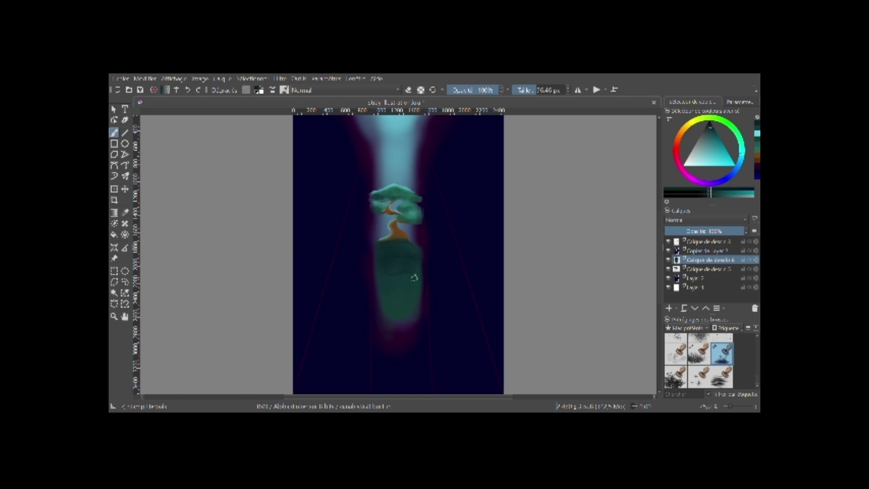
{"action": "right_click", "coordinate": [420, 251]}
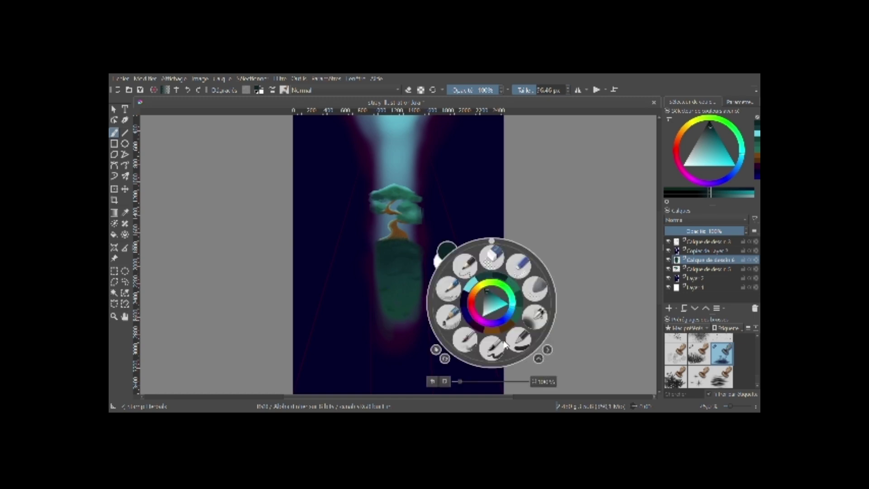
{"action": "key", "text": "comma"}
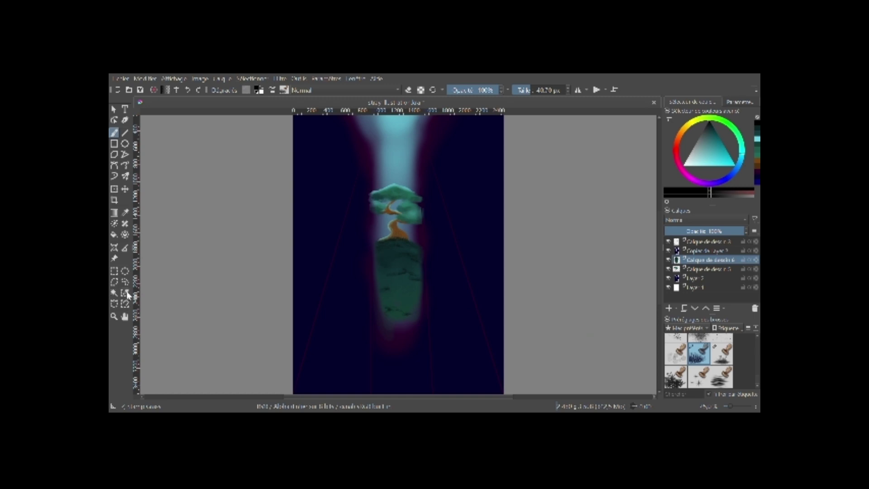
Freehand-select the rock and sharpen its top edge with teal pen strokes.
{"action": "key", "text": "ctrl+shift+d"}
{"action": "key", "text": "slash"}
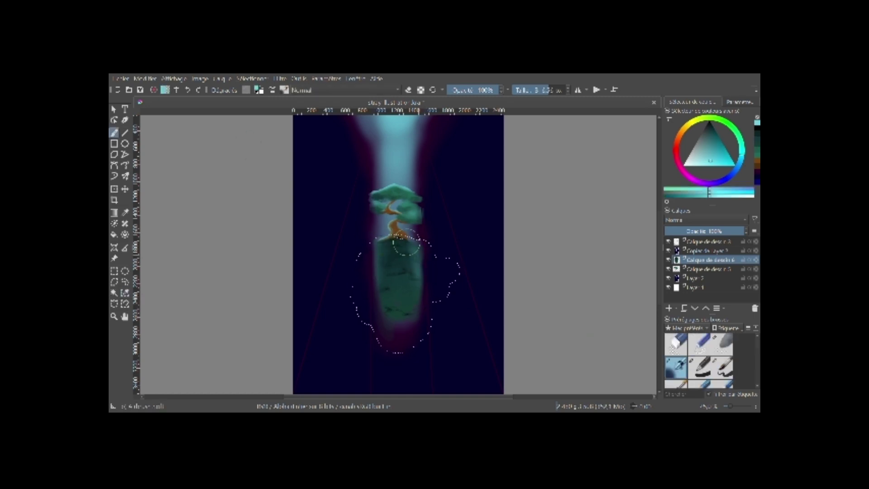
{"action": "mouse_move", "coordinate": [406, 244]}
{"action": "left_mouse_down"}
{"action": "mouse_move", "coordinate": [427, 236]}
{"action": "mouse_move", "coordinate": [364, 246]}
{"action": "mouse_move", "coordinate": [398, 230]}
{"action": "left_mouse_up"}
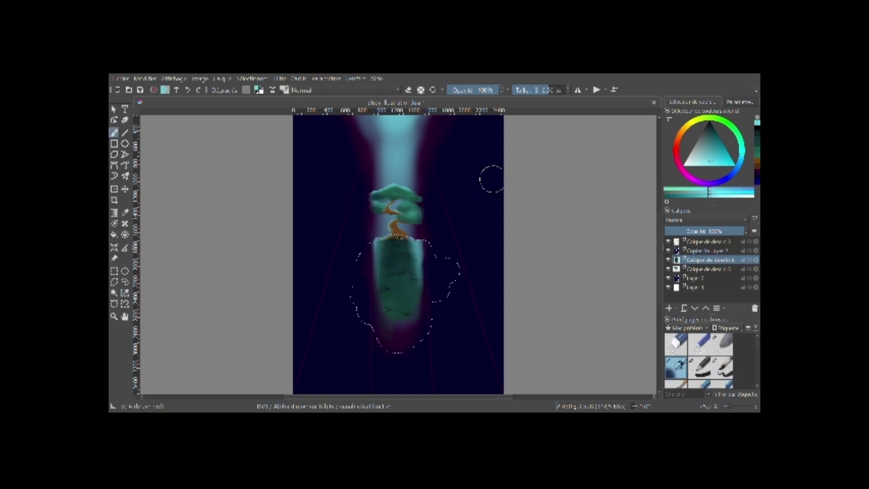
{"action": "left_click_drag", "start_coordinate": [389, 290], "coordinate": [416, 291]}
Duplicate the tree and flip the copy onto the rock as a reflection.
{"action": "key", "text": "Page_Down"}
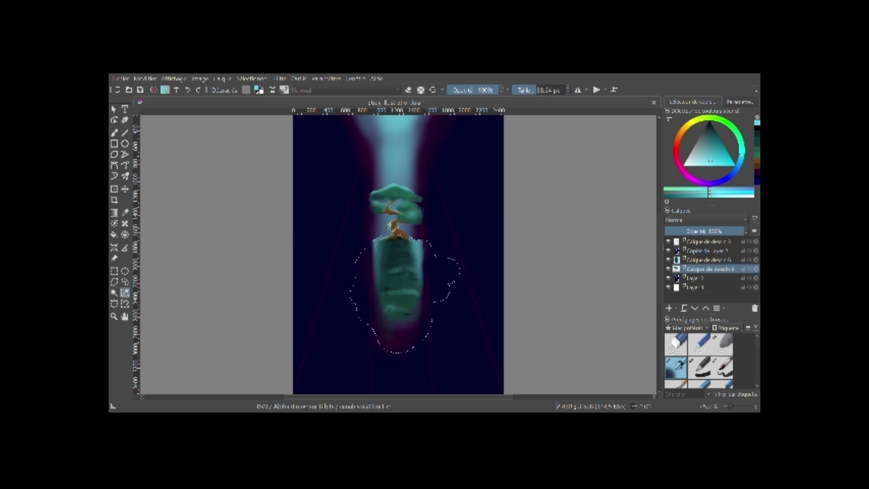
{"action": "key", "text": "ctrl+j"}
{"action": "key", "text": "ctrl+t"}
{"action": "mouse_move", "coordinate": [411, 161]}
{"action": "left_mouse_down"}
{"action": "mouse_move", "coordinate": [450, 273]}
{"action": "mouse_move", "coordinate": [441, 257]}
{"action": "left_mouse_up"}
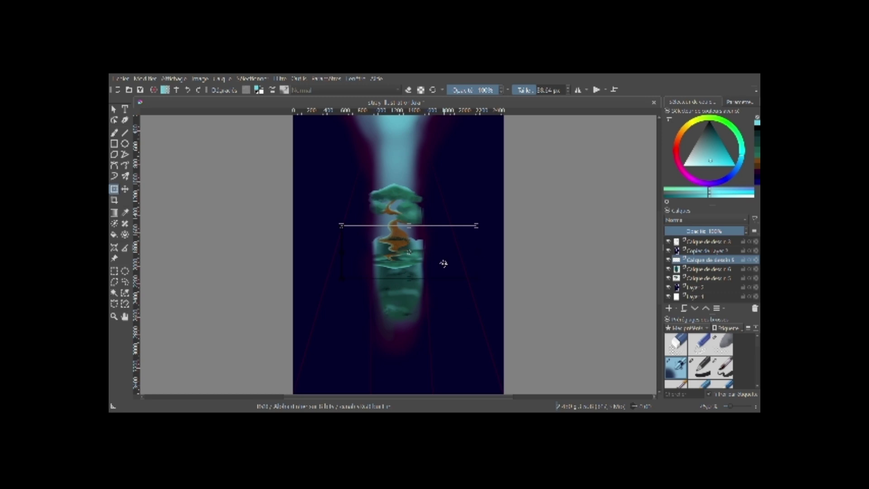
{"action": "left_click", "coordinate": [125, 293]}
Select the reflection by similar colour and darken it.
{"action": "left_click", "coordinate": [393, 256]}
{"action": "left_click", "coordinate": [699, 368]}
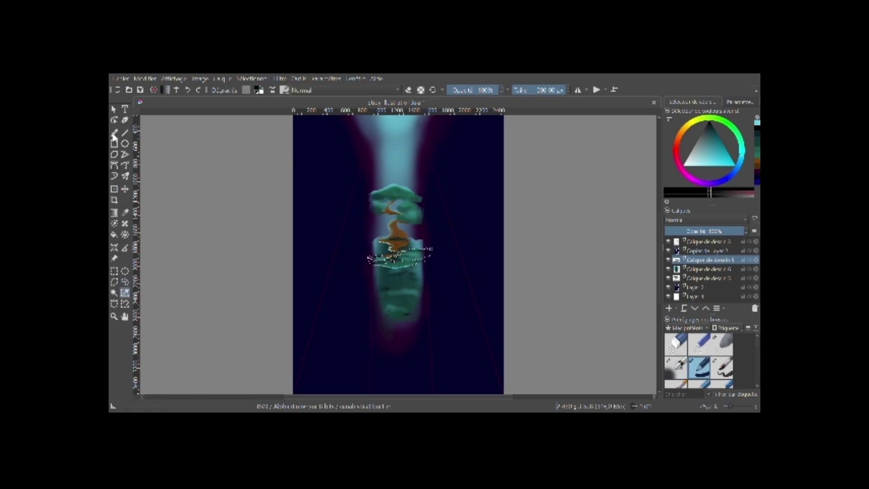
{"action": "left_click", "coordinate": [114, 135]}
{"action": "left_click_drag", "start_coordinate": [368, 259], "coordinate": [432, 258]}
{"action": "mouse_move", "coordinate": [375, 242]}
{"action": "left_mouse_down"}
{"action": "mouse_move", "coordinate": [410, 253]}
{"action": "mouse_move", "coordinate": [391, 247]}
{"action": "left_mouse_up"}
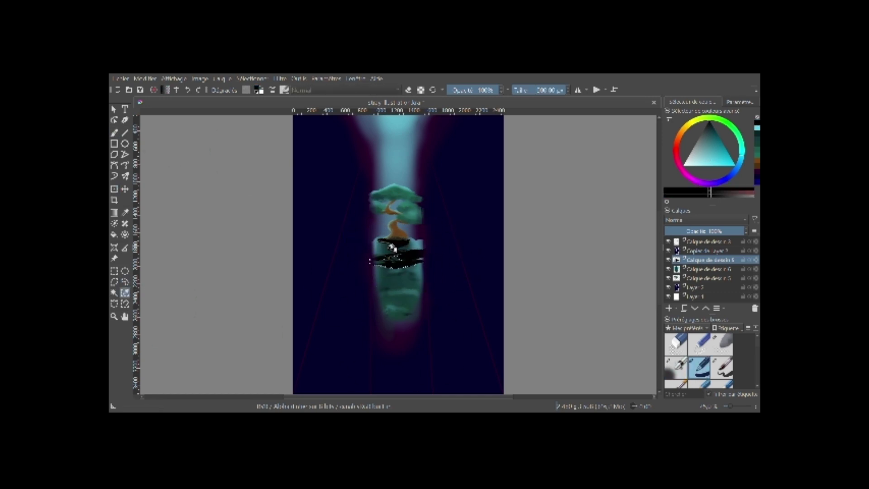
Lower the reflection layer's opacity to about 21%.
{"action": "scroll", "coordinate": [391, 247], "scroll_direction": "up", "scroll_amount": 5}
{"action": "scroll", "coordinate": [392, 247], "scroll_direction": "down", "scroll_amount": 3}
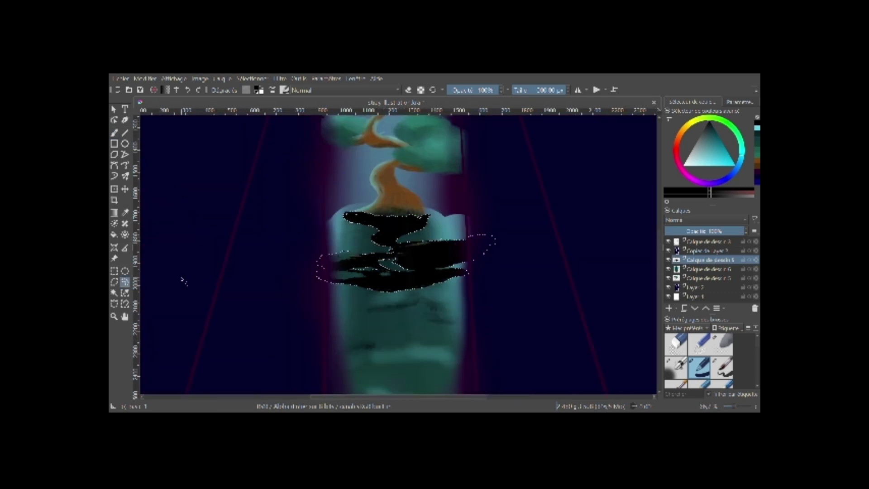
{"action": "key", "text": "b"}
{"action": "scroll", "coordinate": [183, 281], "scroll_direction": "down", "scroll_amount": 3}
{"action": "left_click_drag", "start_coordinate": [724, 231], "coordinate": [679, 232]}
{"action": "left_click", "coordinate": [676, 344]}
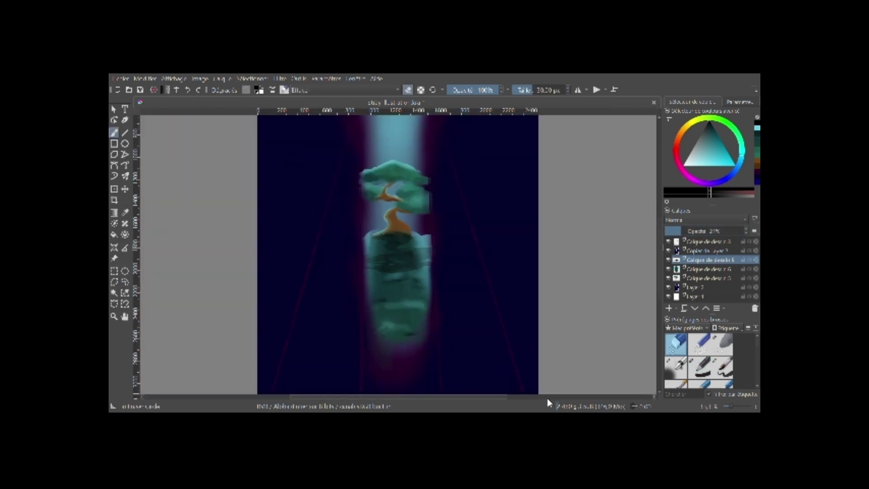
Stamp dark foliage texture across the bonsai canopy with a large stamp brush.
{"action": "key", "text": "plus"}
{"action": "key", "text": "plus"}
{"action": "key", "text": "plus"}
{"action": "key", "text": "Page_Down"}
{"action": "key", "text": "Page_Down"}
{"action": "left_click", "coordinate": [675, 375]}
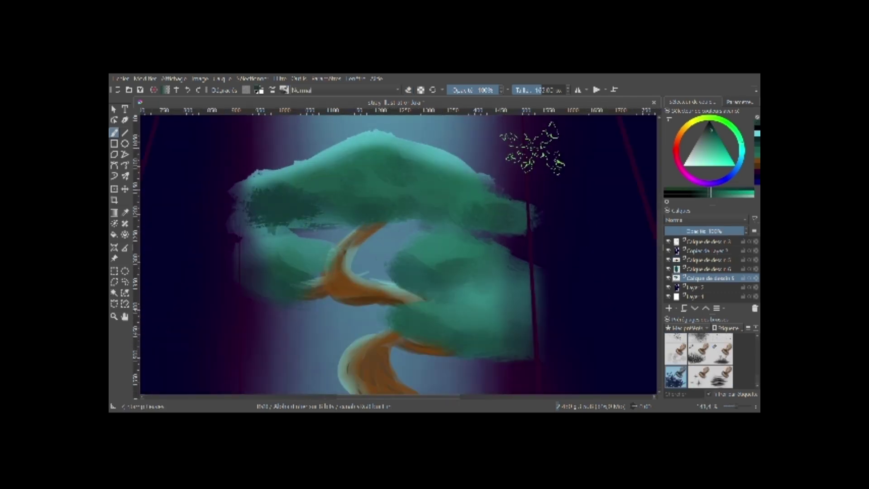
{"action": "mouse_move", "coordinate": [267, 194]}
{"action": "left_mouse_down"}
{"action": "mouse_move", "coordinate": [258, 223]}
{"action": "mouse_move", "coordinate": [504, 232]}
{"action": "mouse_move", "coordinate": [425, 344]}
{"action": "left_mouse_up"}
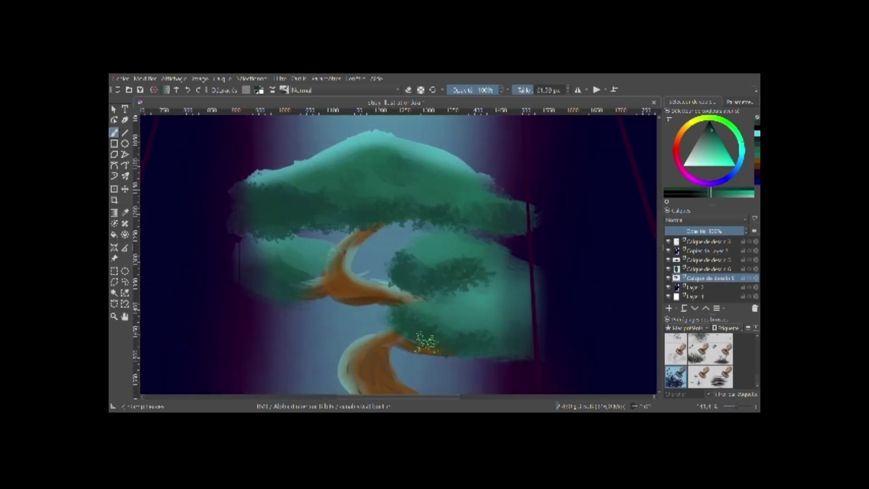
Add light cyan highlights along the canopy top and right-middle.
{"action": "left_click", "coordinate": [710, 161]}
{"action": "left_click_drag", "start_coordinate": [448, 296], "coordinate": [539, 308]}
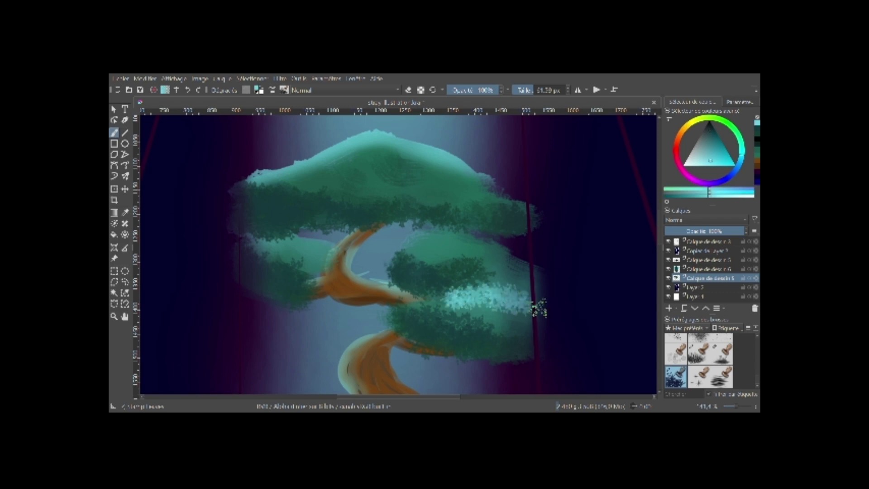
{"action": "mouse_move", "coordinate": [255, 183]}
{"action": "left_mouse_down"}
{"action": "mouse_move", "coordinate": [330, 150]}
{"action": "mouse_move", "coordinate": [494, 181]}
{"action": "left_mouse_up"}
{"action": "left_click", "coordinate": [713, 138]}
{"action": "mouse_move", "coordinate": [344, 159]}
{"action": "left_mouse_down"}
{"action": "mouse_move", "coordinate": [486, 235]}
{"action": "mouse_move", "coordinate": [523, 320]}
{"action": "left_mouse_up"}
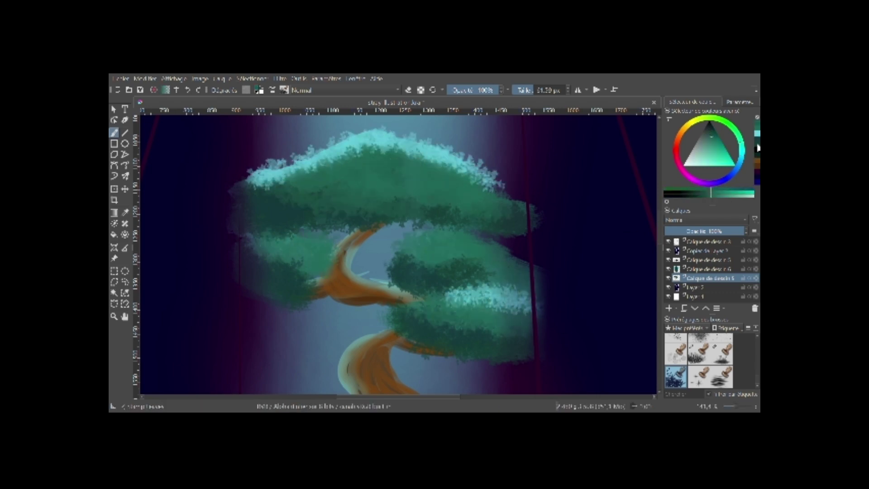
Select the foliage by similar colour and paint lighter teal inside it.
{"action": "left_click", "coordinate": [125, 293]}
{"action": "left_click", "coordinate": [190, 227]}
{"action": "left_click", "coordinate": [741, 154]}
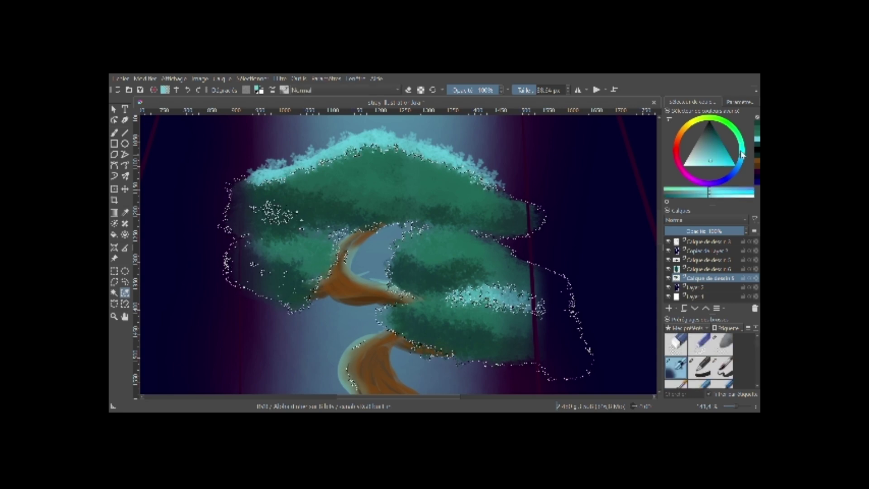
{"action": "key", "text": "b"}
{"action": "mouse_move", "coordinate": [407, 245]}
{"action": "left_mouse_down"}
{"action": "mouse_move", "coordinate": [516, 236]}
{"action": "mouse_move", "coordinate": [568, 287]}
{"action": "left_mouse_up"}
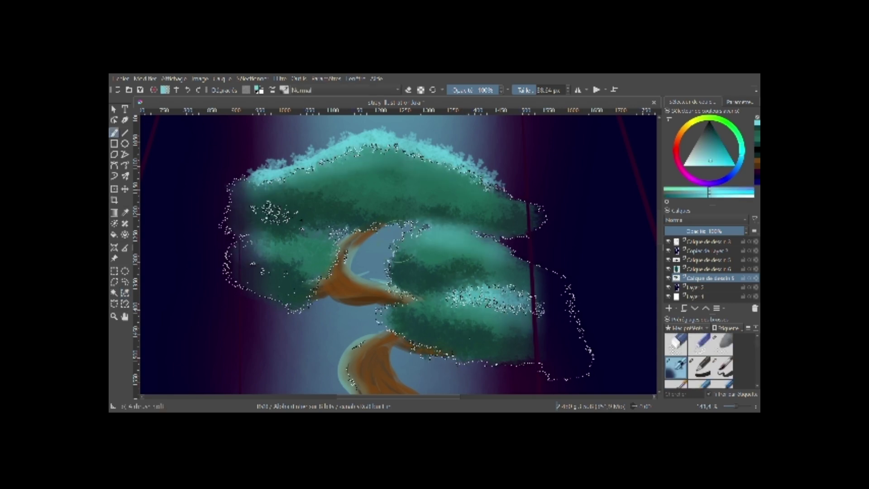
{"action": "key", "text": "2"}
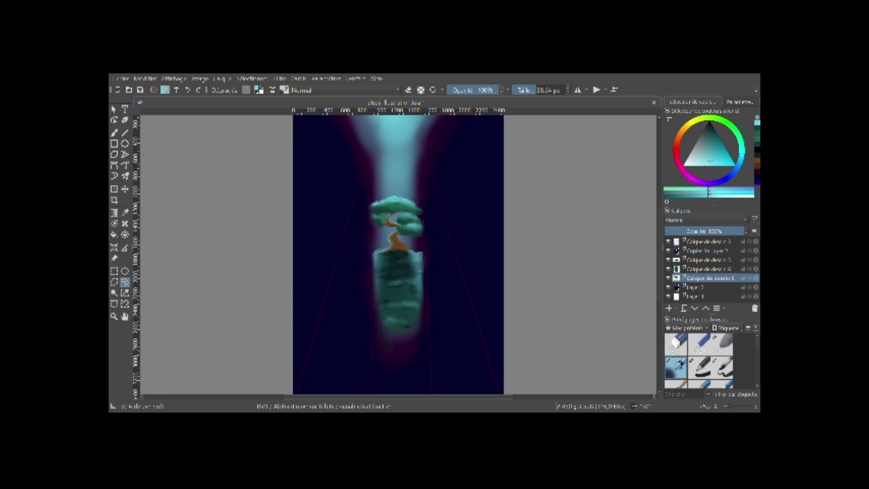
Shade the trunk with orange and darker strokes.
{"action": "key", "text": "1"}
{"action": "key", "text": "b"}
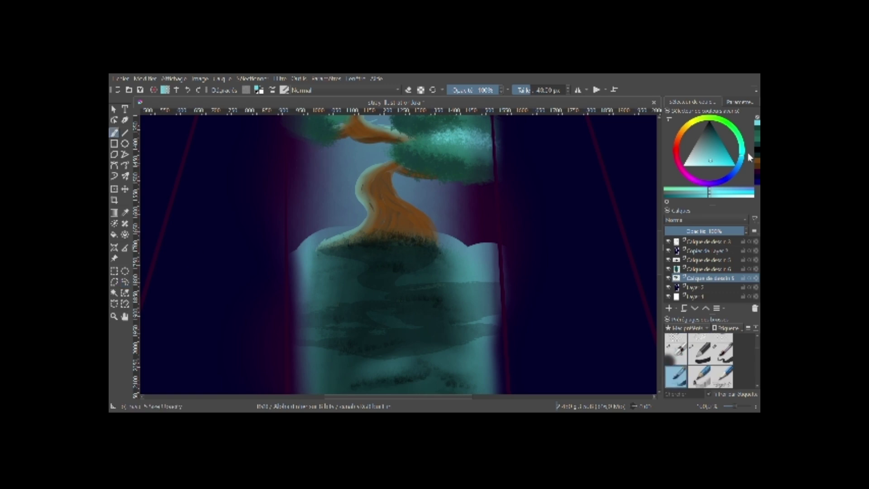
{"action": "left_click", "coordinate": [756, 162]}
{"action": "left_click_drag", "start_coordinate": [384, 199], "coordinate": [406, 220]}
{"action": "left_click_drag", "start_coordinate": [386, 185], "coordinate": [415, 224]}
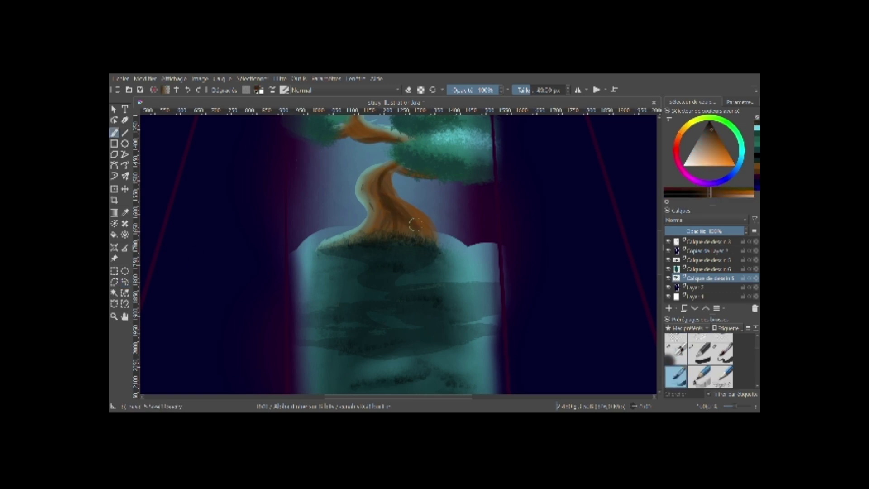
{"action": "scroll", "coordinate": [370, 139], "scroll_direction": "up", "scroll_amount": 5}
Draw a thin horizontal rectangle on another layer, then discard it.
{"action": "key", "text": "minus"}
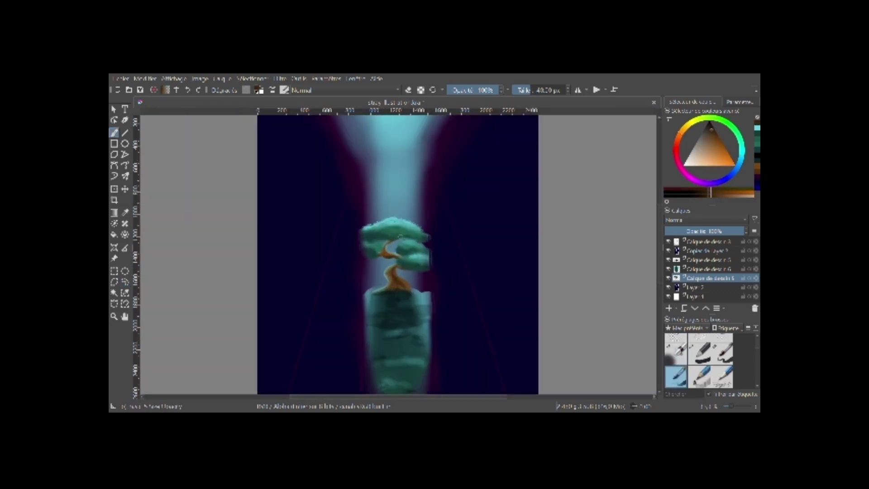
{"action": "key", "text": "minus"}
{"action": "left_click", "coordinate": [114, 144]}
{"action": "left_click_drag", "start_coordinate": [426, 267], "coordinate": [527, 267]}
{"action": "key", "text": "minus"}
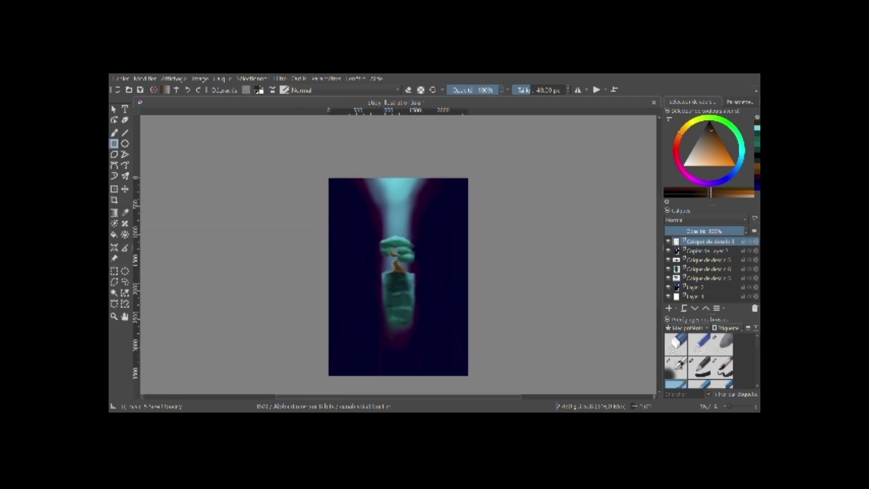
Draw dark blue overhead wires across the beam top on a new layer, undoing stray strokes.
{"action": "left_click", "coordinate": [722, 368]}
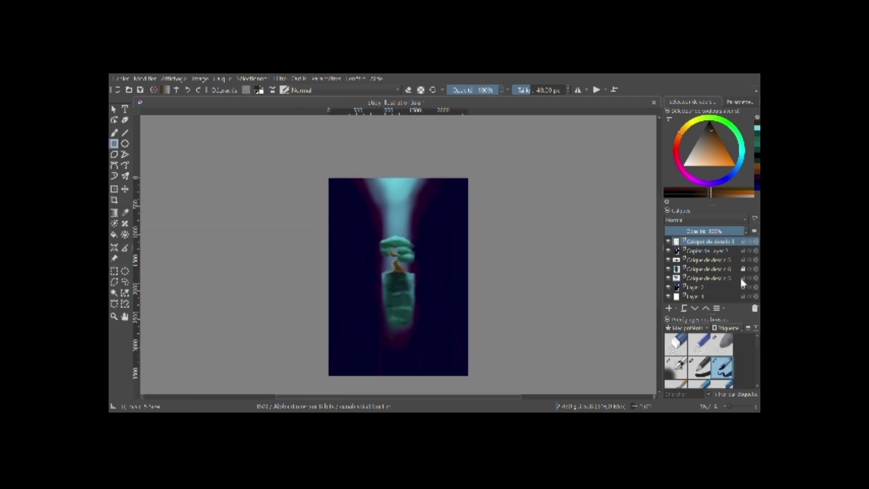
{"action": "key", "text": "b"}
{"action": "key", "text": "Insert"}
{"action": "left_click", "coordinate": [378, 226], "text": "ctrl"}
{"action": "left_click_drag", "start_coordinate": [384, 212], "coordinate": [411, 209]}
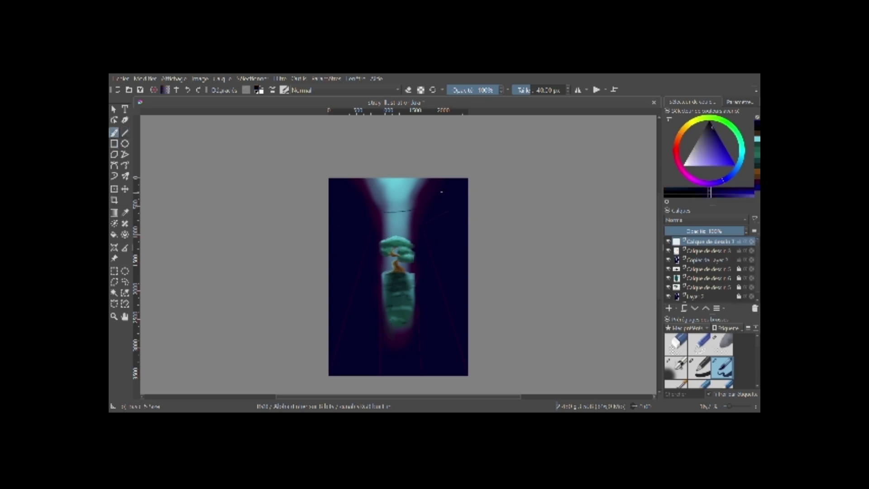
{"action": "key", "text": "plus"}
{"action": "key", "text": "plus"}
{"action": "key", "text": "plus"}
{"action": "scroll", "coordinate": [424, 212], "scroll_direction": "up", "scroll_amount": 3}
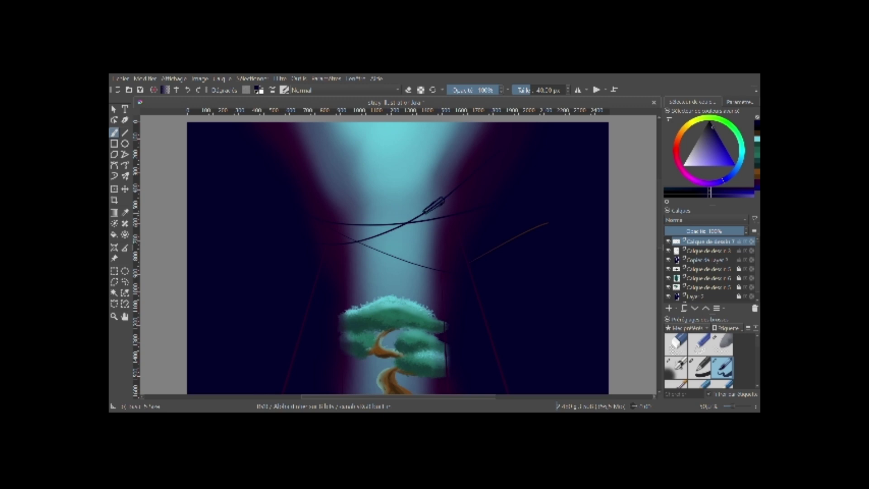
{"action": "key", "text": "minus"}
{"action": "key", "text": "minus"}
{"action": "key", "text": "minus"}
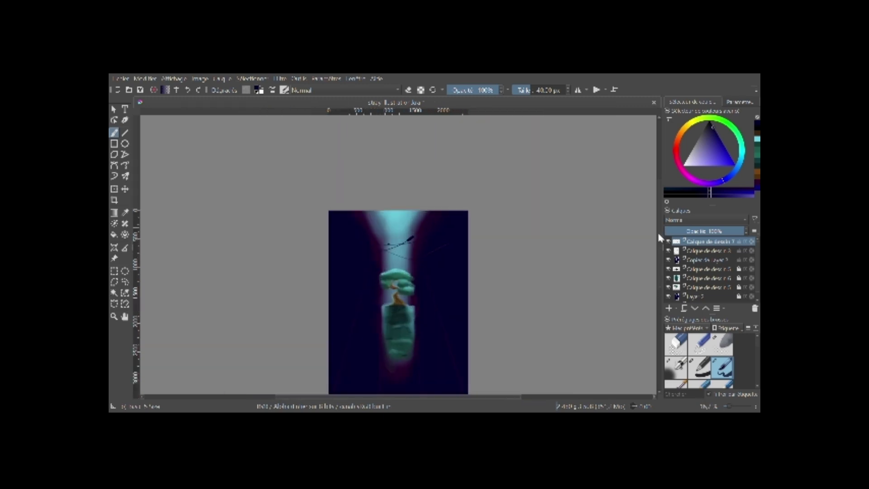
{"action": "key", "text": "ctrl+z"}
{"action": "key", "text": "ctrl+z"}
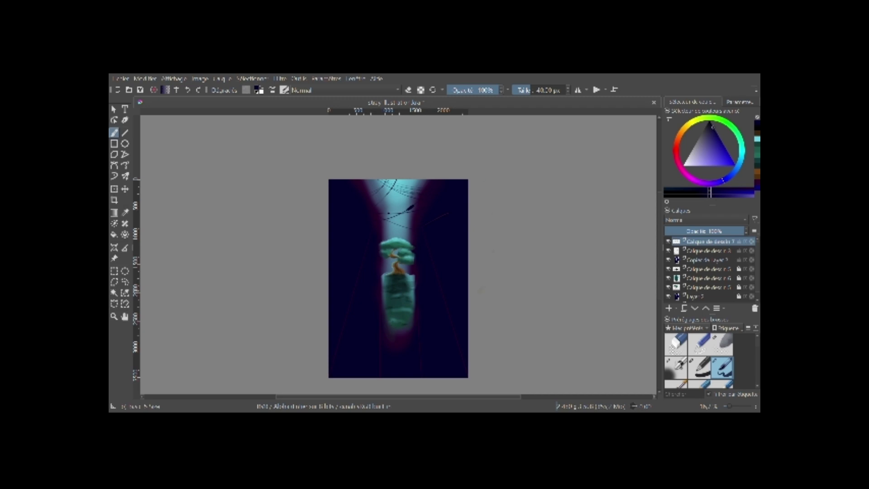
Hide the Layer 2 and Copie de Layer 2 background layers.
{"action": "left_click", "coordinate": [668, 296]}
{"action": "left_click", "coordinate": [706, 259]}
{"action": "left_click", "coordinate": [669, 259]}
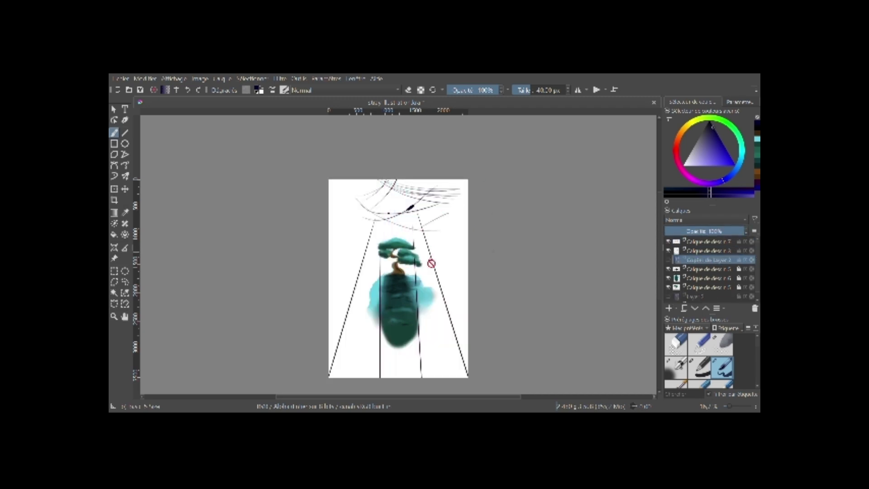
Draw a square for the left building on a new top layer and transform it.
{"action": "key", "text": "Page_Up"}
{"action": "key", "text": "Page_Up"}
{"action": "left_click", "coordinate": [114, 144]}
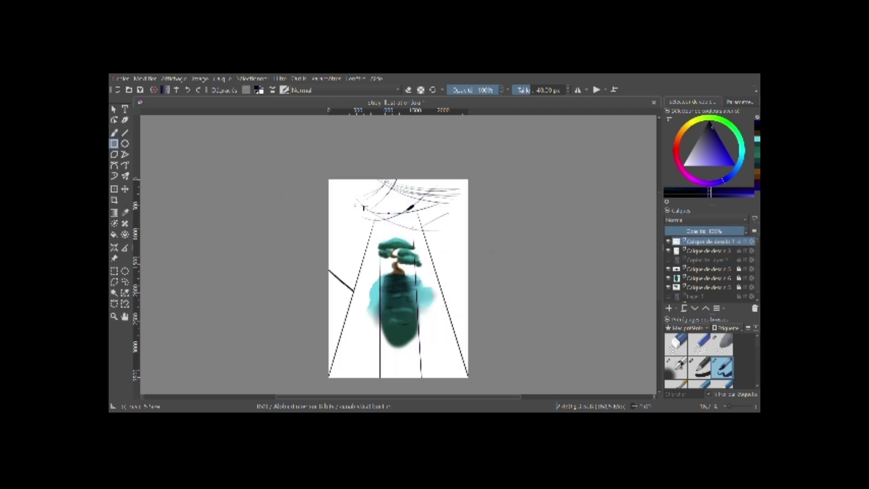
{"action": "key", "text": "Insert"}
{"action": "mouse_move", "coordinate": [351, 231]}
{"action": "left_mouse_down"}
{"action": "mouse_move", "coordinate": [417, 287]}
{"action": "mouse_move", "coordinate": [383, 245]}
{"action": "mouse_move", "coordinate": [369, 293]}
{"action": "mouse_move", "coordinate": [351, 264]}
{"action": "left_mouse_up"}
{"action": "key", "text": "ctrl+t"}
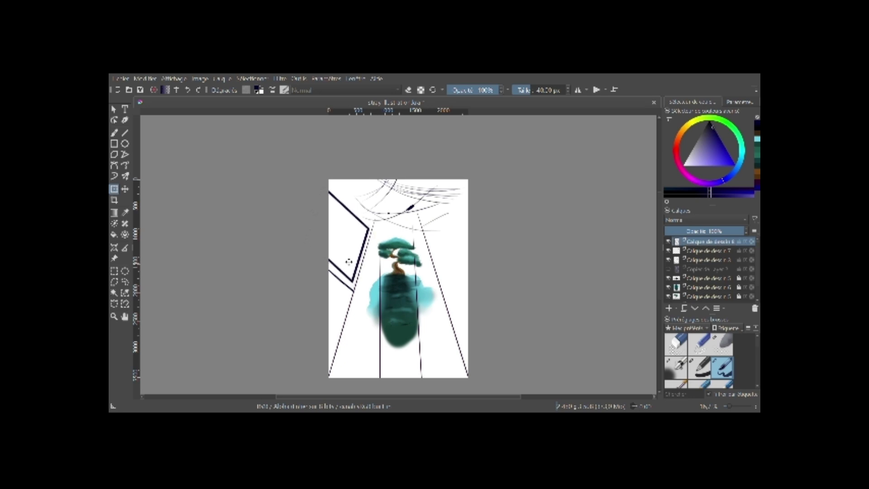
{"action": "key", "text": "b"}
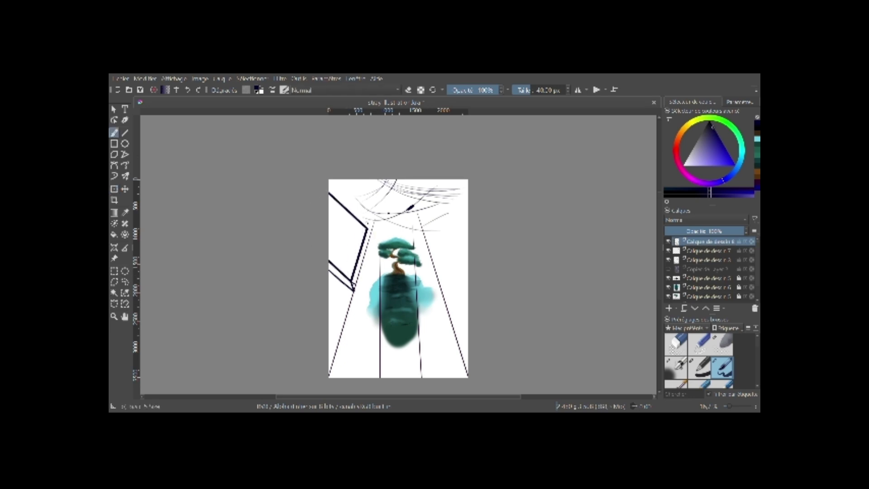
Re-angle the building's square outline.
{"action": "left_click", "coordinate": [126, 190]}
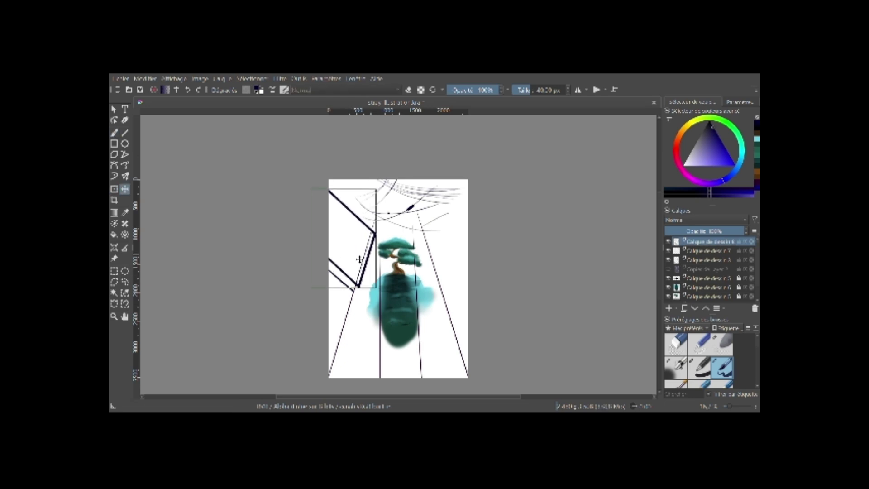
{"action": "left_click_drag", "start_coordinate": [355, 255], "coordinate": [362, 261]}
{"action": "key", "text": "b"}
Set up a 40 px inking pen in erase mode and show Copie de Layer 3.
{"action": "key", "text": "Page_Down"}
{"action": "key", "text": "e"}
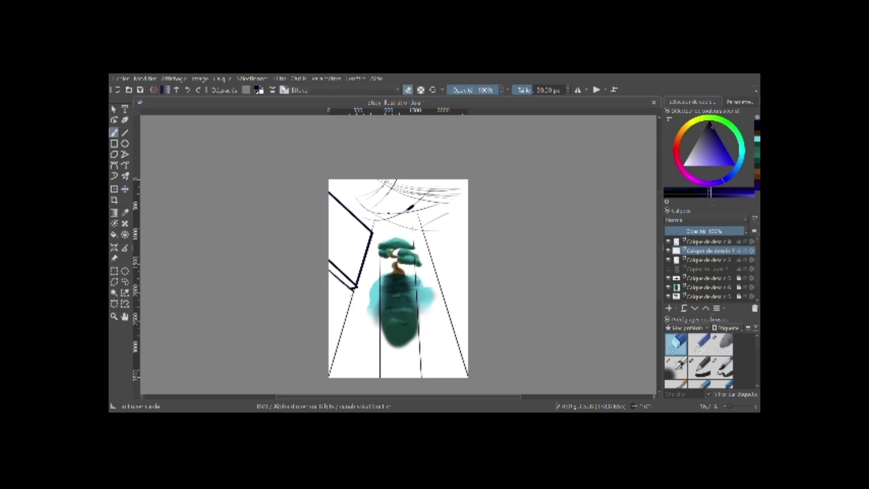
{"action": "left_click", "coordinate": [722, 367]}
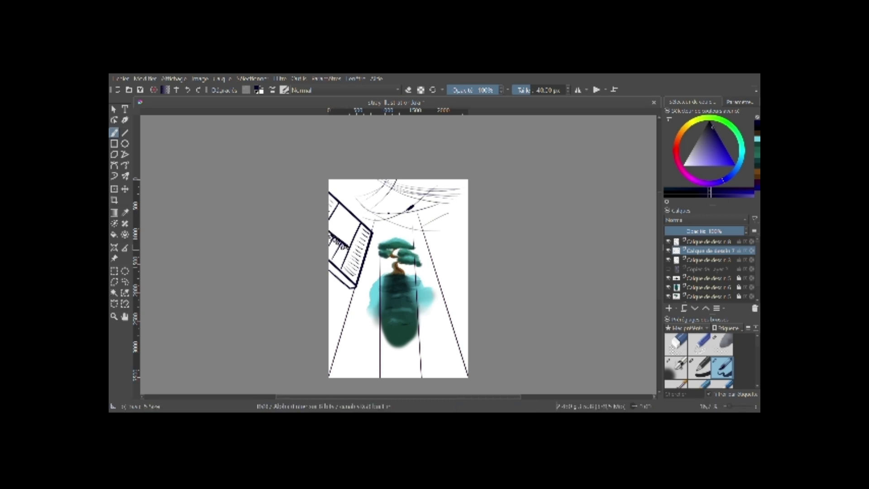
{"action": "left_click", "coordinate": [668, 268]}
Set the dark overlay layer to 50% opacity and choose an orange-red colour.
{"action": "left_click", "coordinate": [708, 269]}
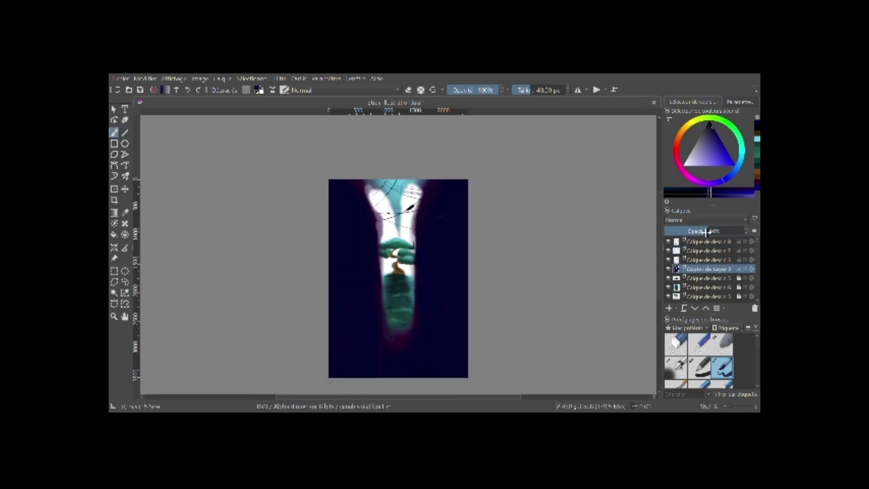
{"action": "left_click", "coordinate": [704, 231]}
{"action": "left_click", "coordinate": [677, 142]}
{"action": "left_click", "coordinate": [729, 159]}
On a new layer, airbrush an orange-red then yellow glow into the building window.
{"action": "key", "text": "slash"}
{"action": "key", "text": "Insert"}
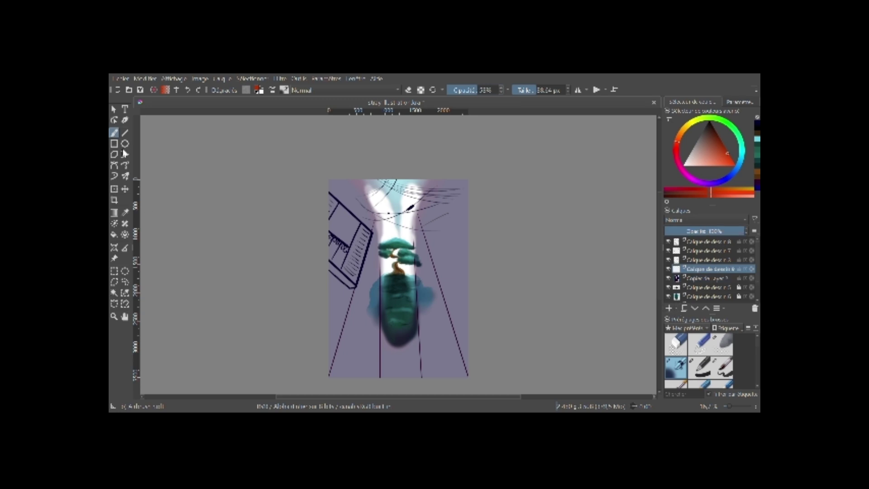
{"action": "left_click_drag", "start_coordinate": [337, 235], "coordinate": [343, 206]}
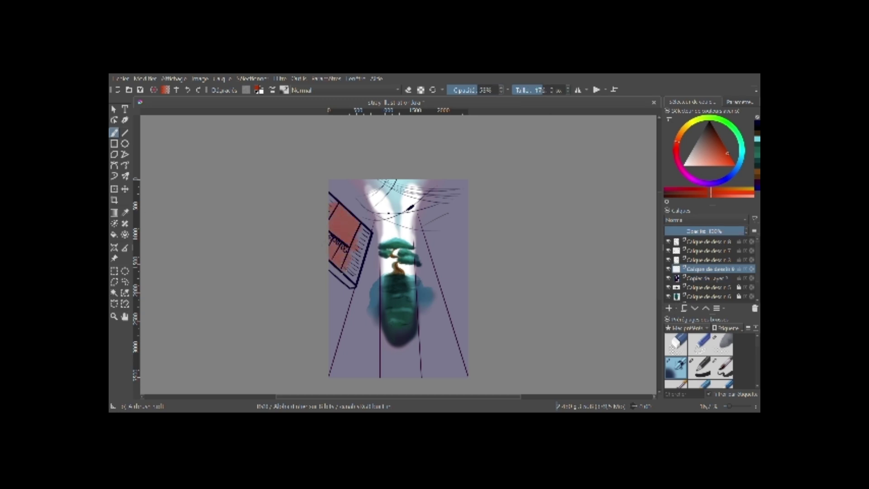
{"action": "left_click_drag", "start_coordinate": [678, 141], "coordinate": [685, 126]}
{"action": "left_click_drag", "start_coordinate": [340, 223], "coordinate": [355, 214]}
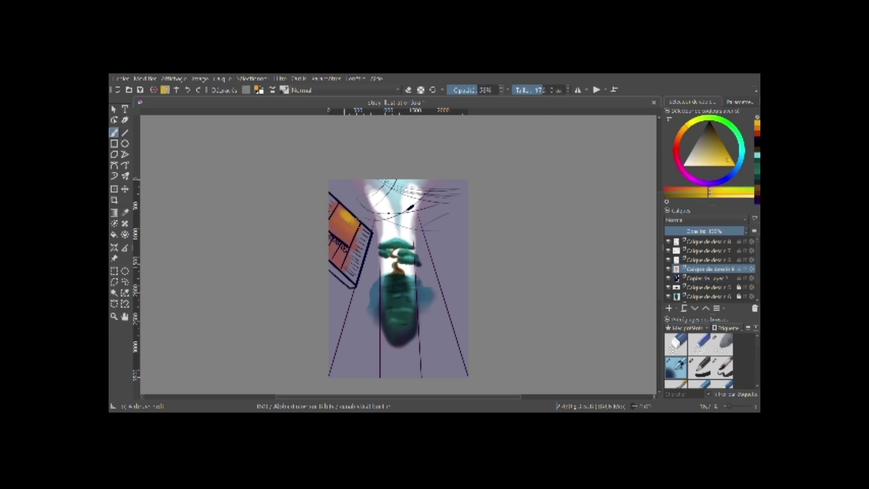
Erase part of the window glow on its layer.
{"action": "left_click", "coordinate": [723, 277]}
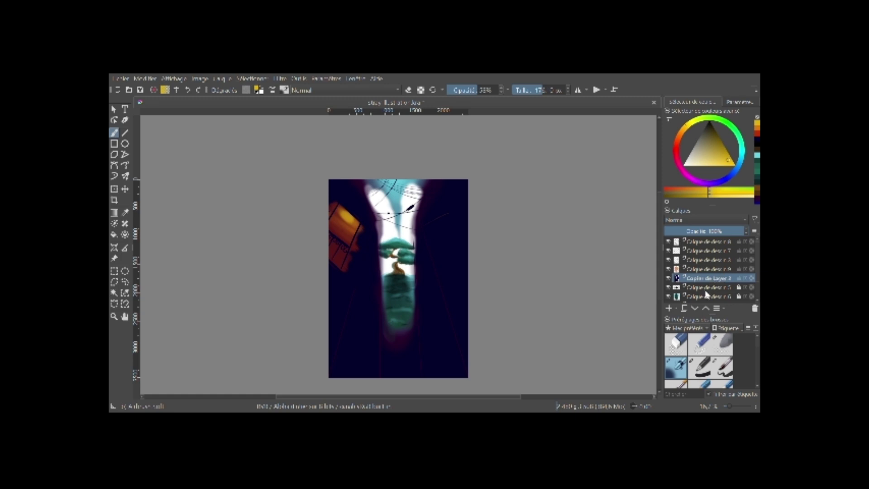
{"action": "left_click", "coordinate": [706, 268]}
{"action": "key", "text": "e"}
{"action": "left_click_drag", "start_coordinate": [344, 212], "coordinate": [358, 229]}
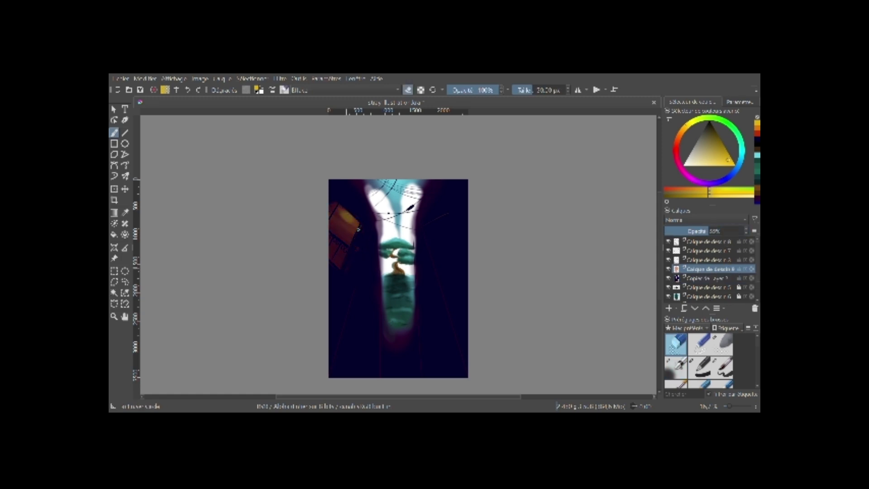
Check the glow with the overlay toggled, pick the soft eraser and pen, and add a top layer.
{"action": "left_click", "coordinate": [669, 278]}
{"action": "left_click", "coordinate": [722, 367]}
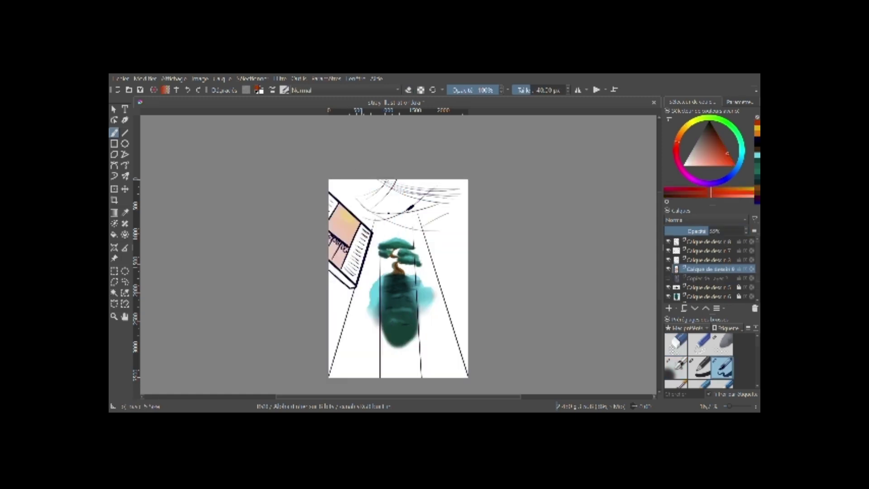
{"action": "left_click", "coordinate": [669, 278]}
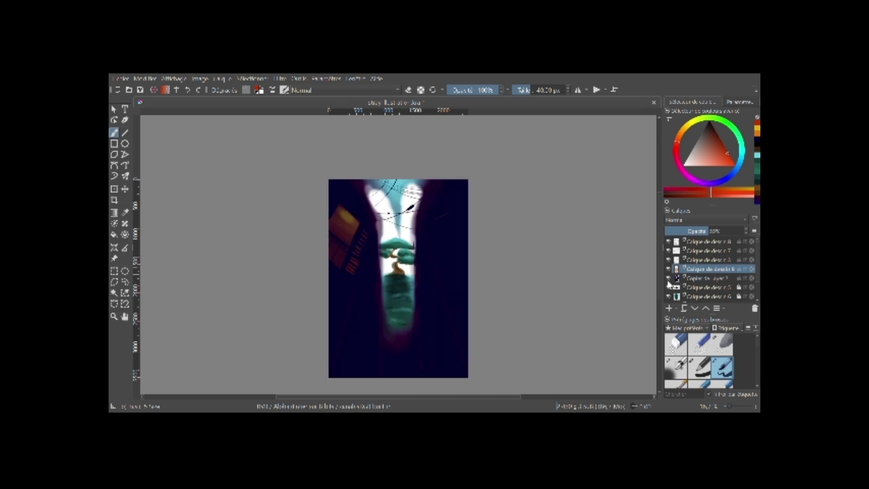
{"action": "left_click", "coordinate": [722, 343]}
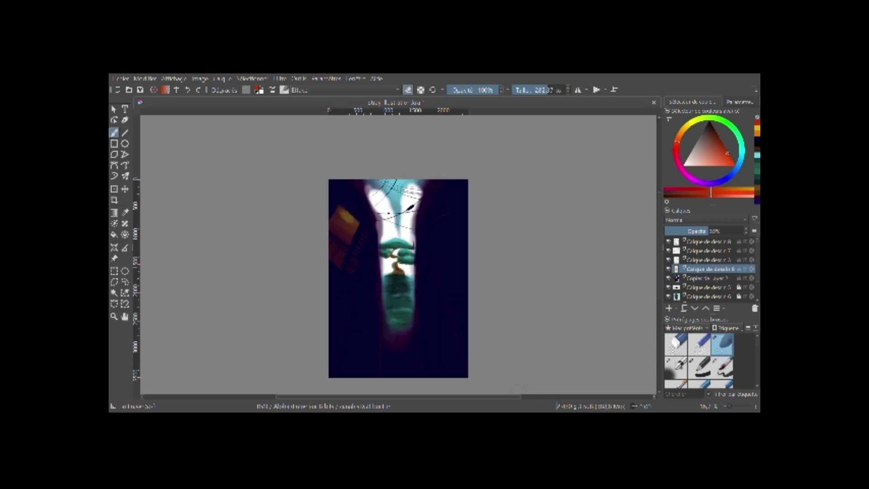
{"action": "left_click", "coordinate": [699, 367]}
{"action": "left_click", "coordinate": [692, 277]}
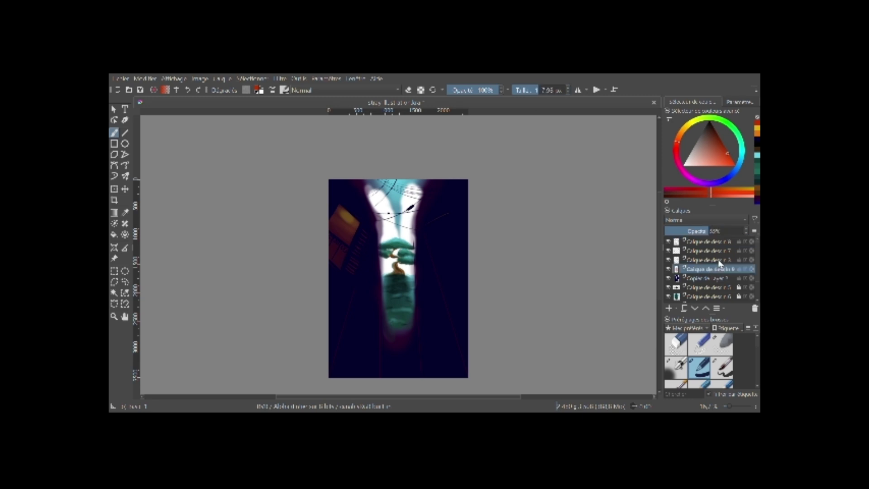
{"action": "key", "text": "Insert"}
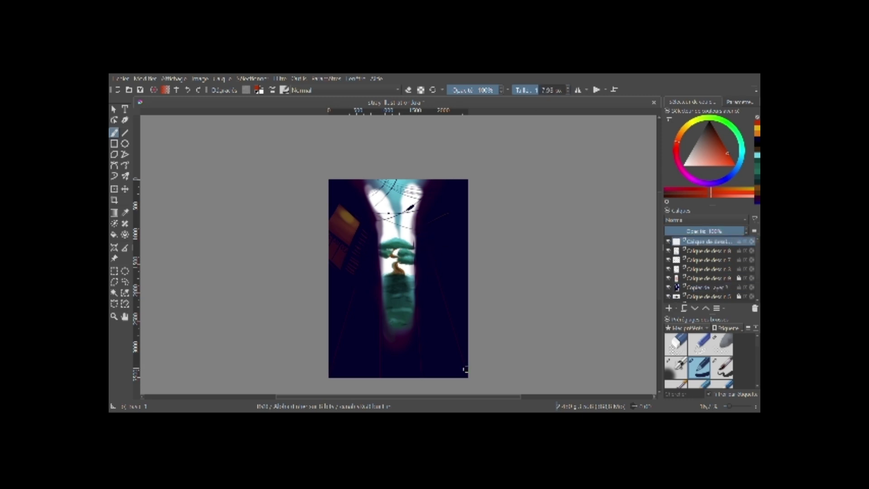
Draw a straight near-black post down the right side of the alley.
{"action": "key", "text": "v"}
{"action": "left_click_drag", "start_coordinate": [416, 217], "coordinate": [466, 376]}
{"action": "key", "text": "b"}
{"action": "key", "text": "d"}
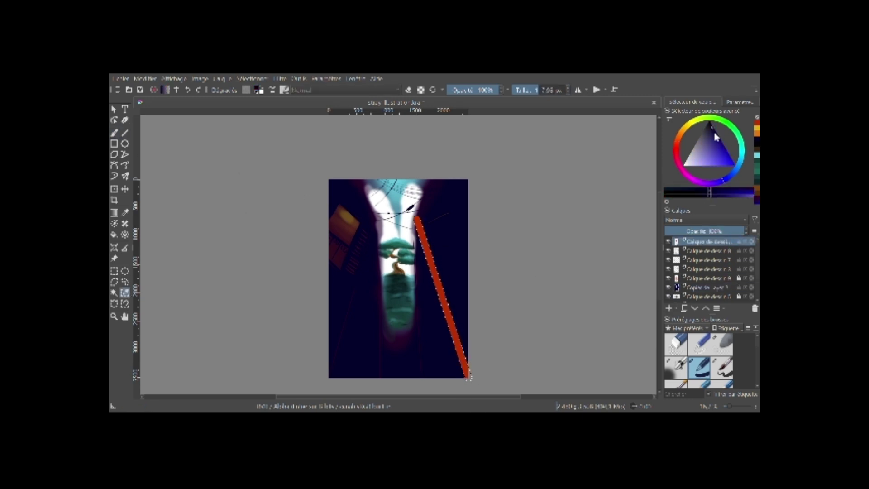
{"action": "key", "text": "shift+BackSpace"}
{"action": "key", "text": "ctrl+shift+a"}
With the overlay hidden, ink a dark curved stroke at upper left with the 7.96 px pen.
{"action": "left_click", "coordinate": [722, 366]}
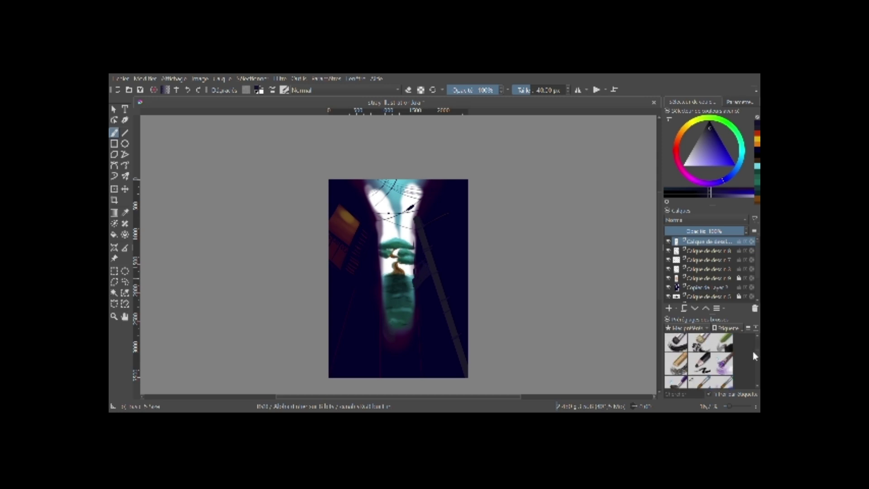
{"action": "left_click", "coordinate": [700, 367]}
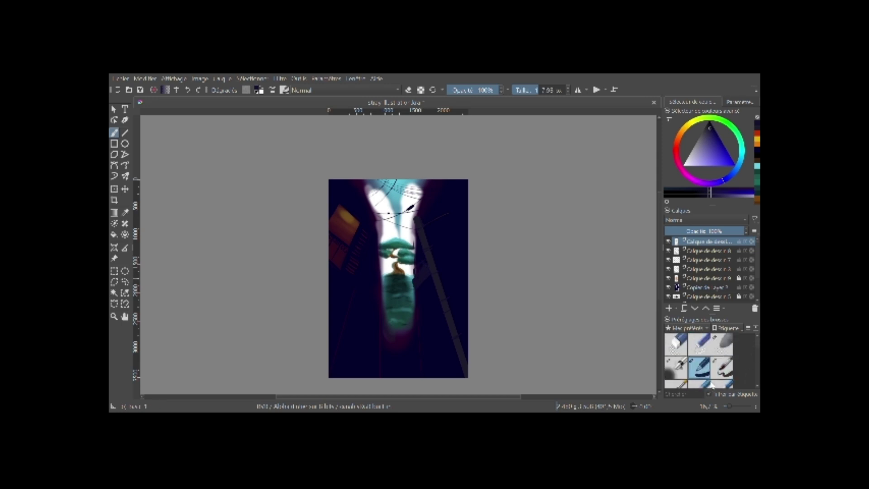
{"action": "left_click", "coordinate": [668, 287]}
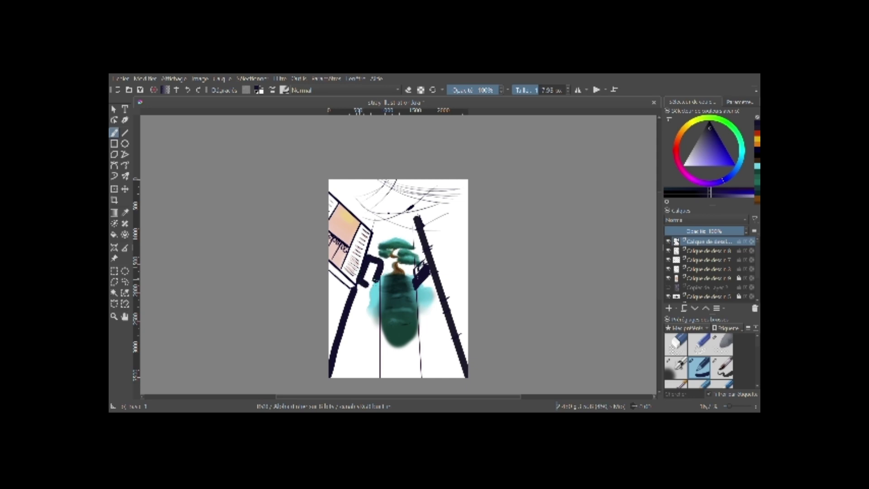
{"action": "left_click_drag", "start_coordinate": [353, 206], "coordinate": [367, 194]}
{"action": "key", "text": "ctrl+z"}
Set up the 40 px pen with a near-white colour and a speckle brush.
{"action": "left_click", "coordinate": [722, 368]}
{"action": "left_click", "coordinate": [728, 161]}
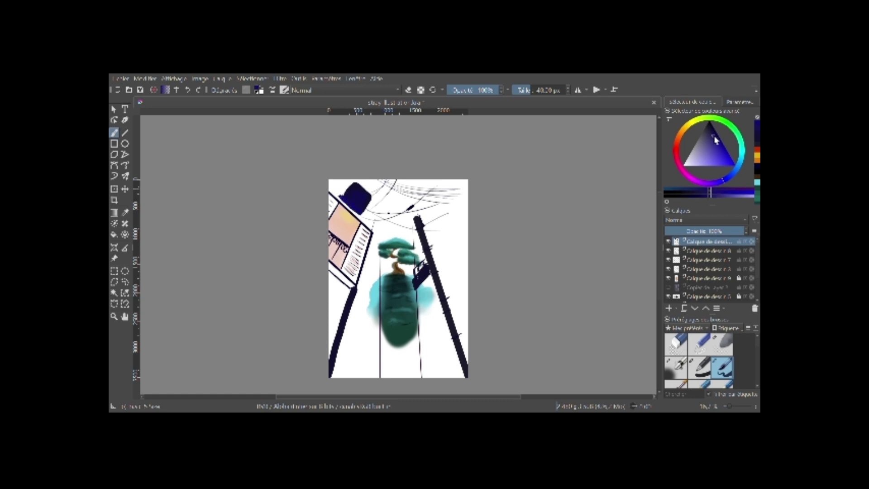
{"action": "key", "text": "l"}
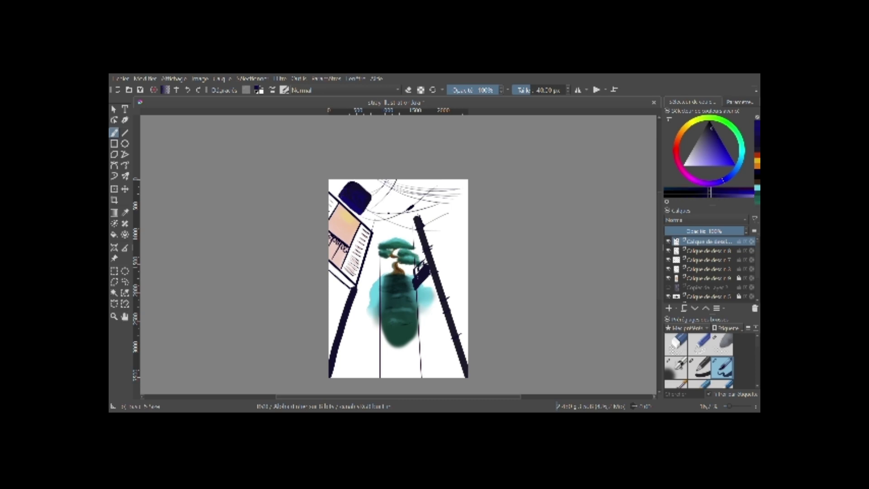
{"action": "key", "text": "slash"}
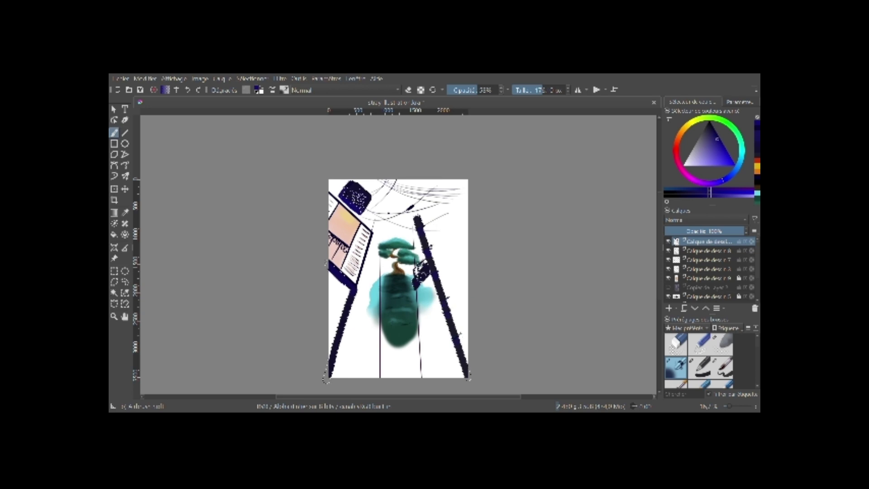
Show the night overlay and paint reddish strokes over the lower-left building, then swap to blue.
{"action": "key", "text": "slash"}
{"action": "key", "text": "x"}
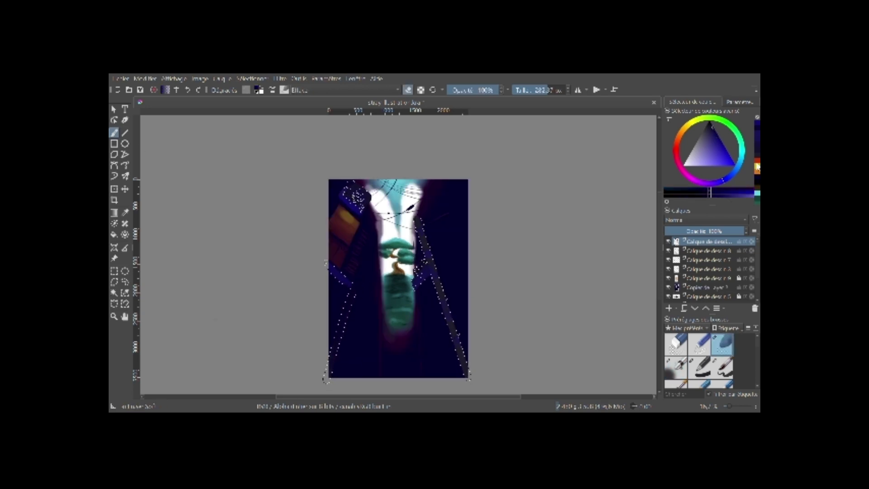
{"action": "left_click_drag", "start_coordinate": [331, 263], "coordinate": [337, 272]}
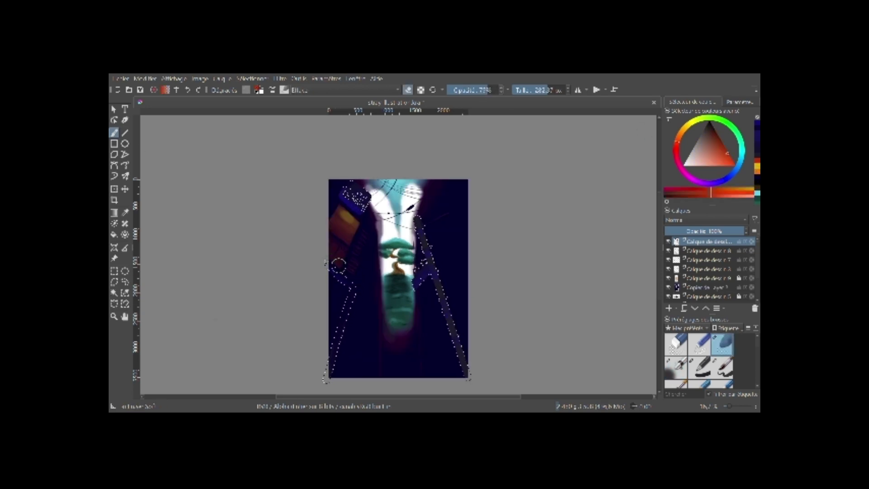
{"action": "key", "text": "slash"}
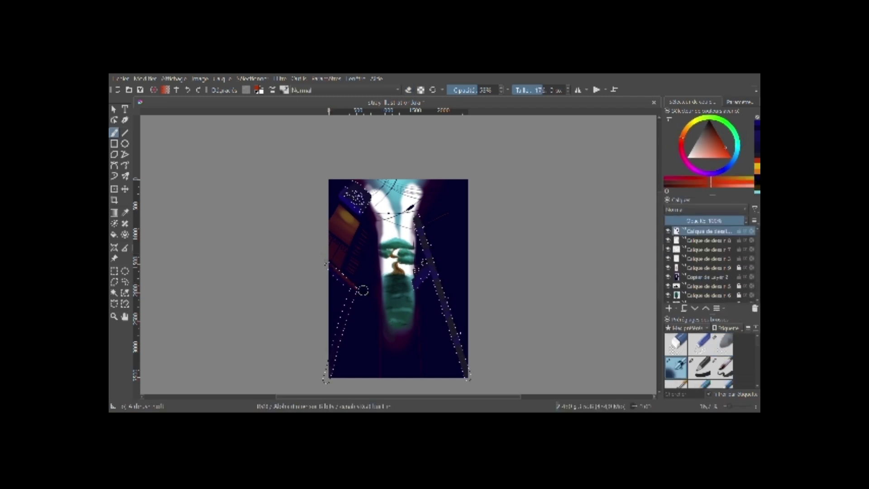
{"action": "key", "text": "x"}
Alternate between the large eraser and the airbrush while moving down the layer stack.
{"action": "key", "text": "slash"}
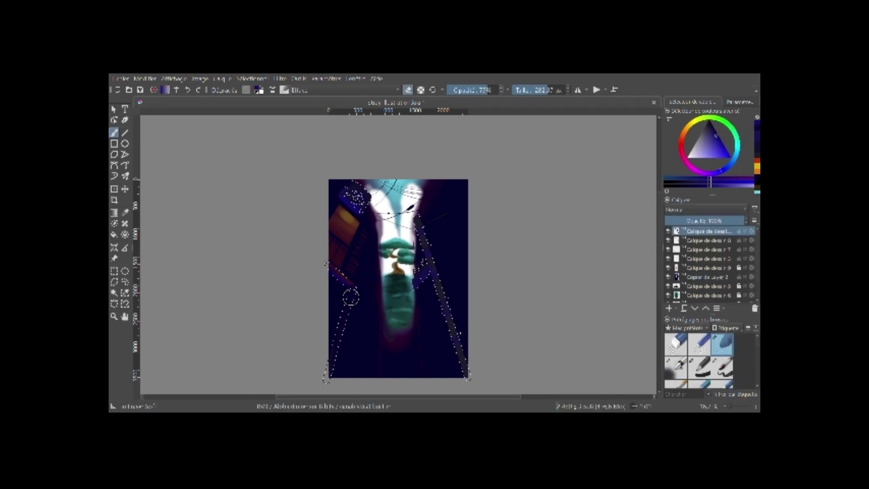
{"action": "key", "text": "Page_Down"}
{"action": "key", "text": "Page_Down"}
{"action": "key", "text": "slash"}
{"action": "key", "text": "b"}
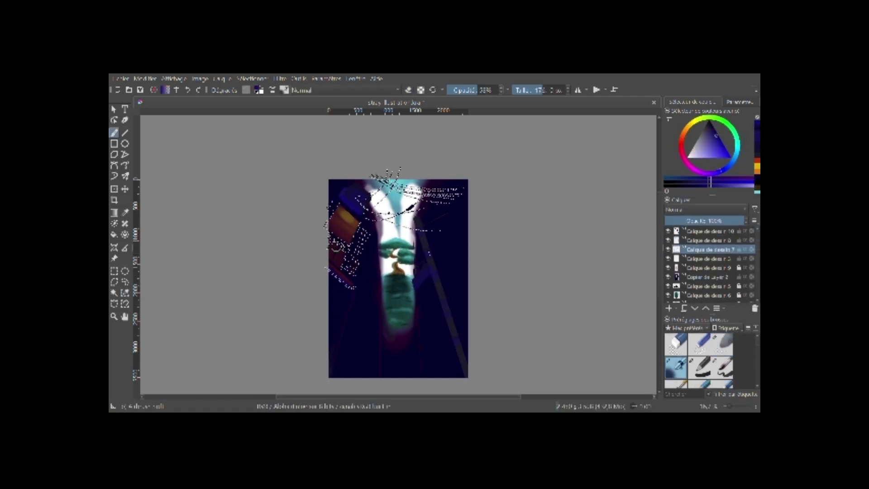
Make a freehand selection, clear it, and add a fresh paint layer.
{"action": "key", "text": "Page_Down"}
{"action": "left_click", "coordinate": [125, 282]}
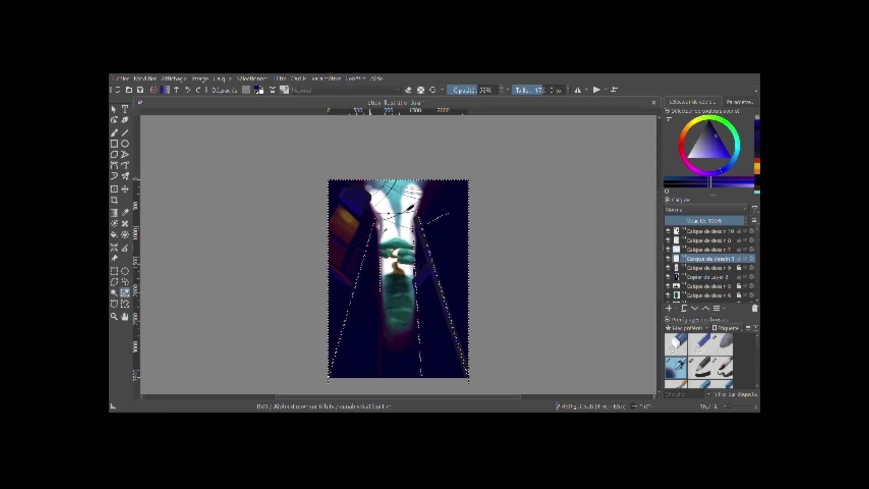
{"action": "key", "text": "Page_Down"}
{"action": "key", "text": "Page_Down"}
{"action": "key", "text": "ctrl+shift+a"}
{"action": "key", "text": "b"}
{"action": "key", "text": "Insert"}
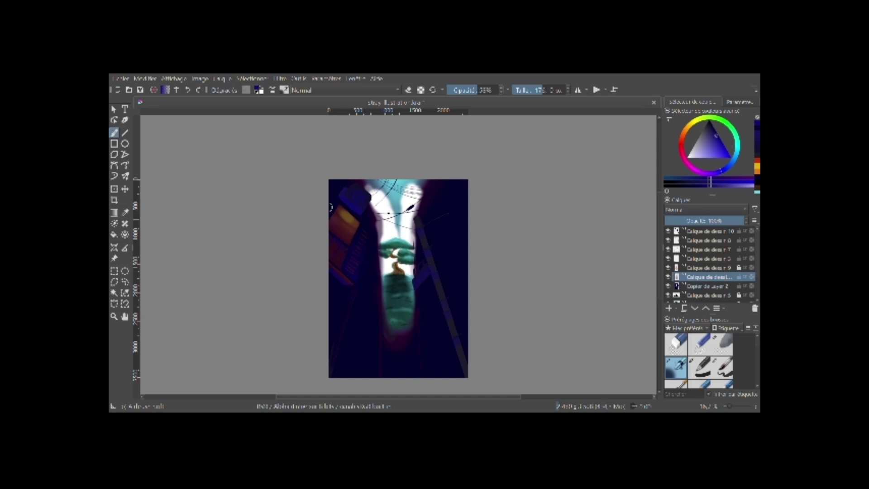
On the layer below, airbrush a soft glow across the alley bottom, recoloured blue-purple.
{"action": "key", "text": "Page_Down"}
{"action": "left_click", "coordinate": [738, 147]}
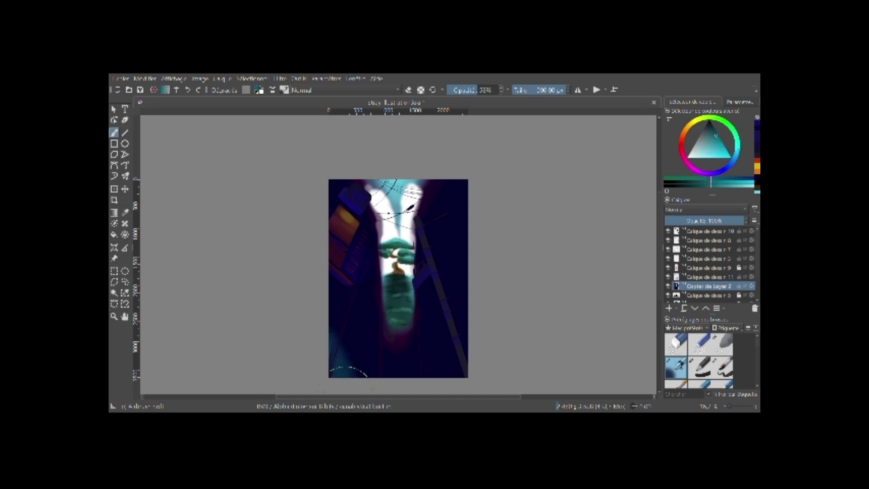
{"action": "mouse_move", "coordinate": [335, 330]}
{"action": "left_mouse_down"}
{"action": "mouse_move", "coordinate": [452, 362]}
{"action": "mouse_move", "coordinate": [488, 315]}
{"action": "left_mouse_up"}
{"action": "key", "text": "ctrl+z"}
{"action": "key", "text": "ctrl+z"}
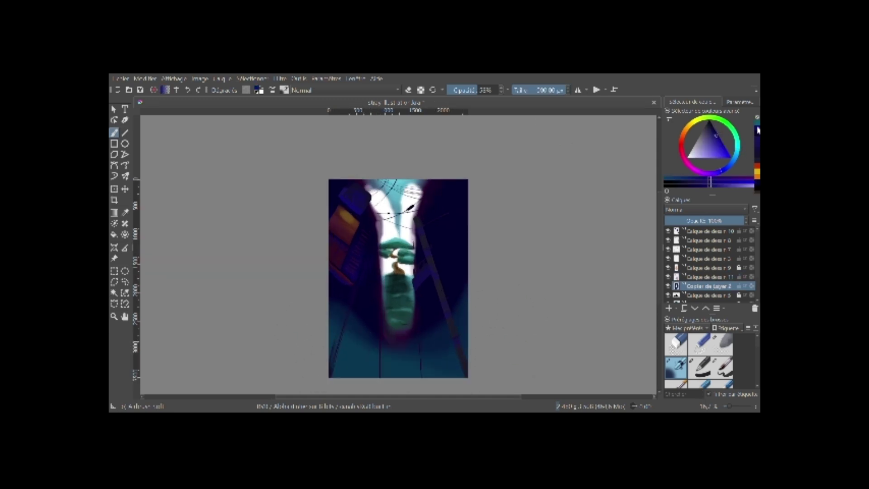
{"action": "left_click_drag", "start_coordinate": [344, 357], "coordinate": [358, 320]}
{"action": "left_click_drag", "start_coordinate": [448, 334], "coordinate": [482, 380]}
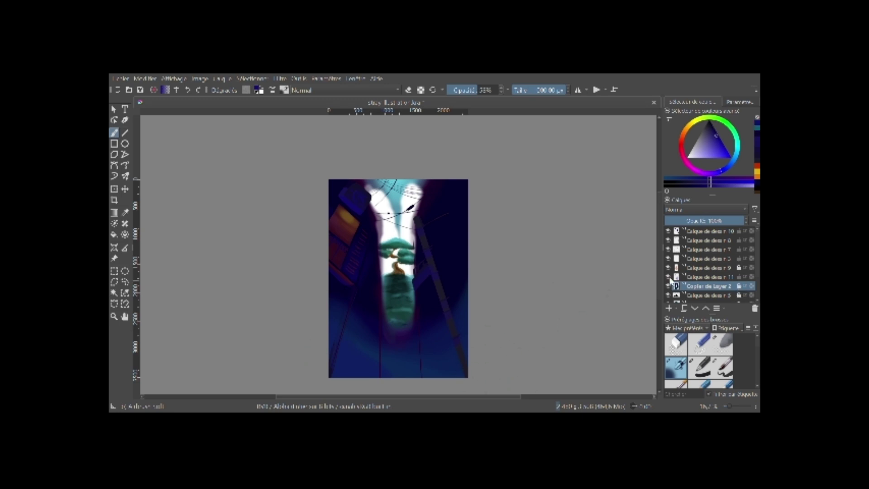
{"action": "scroll", "coordinate": [754, 274], "scroll_direction": "down", "scroll_amount": 1}
On Calque de dessin 3, ink dark strokes along the lower-left edge and the right ladder.
{"action": "left_click", "coordinate": [708, 231]}
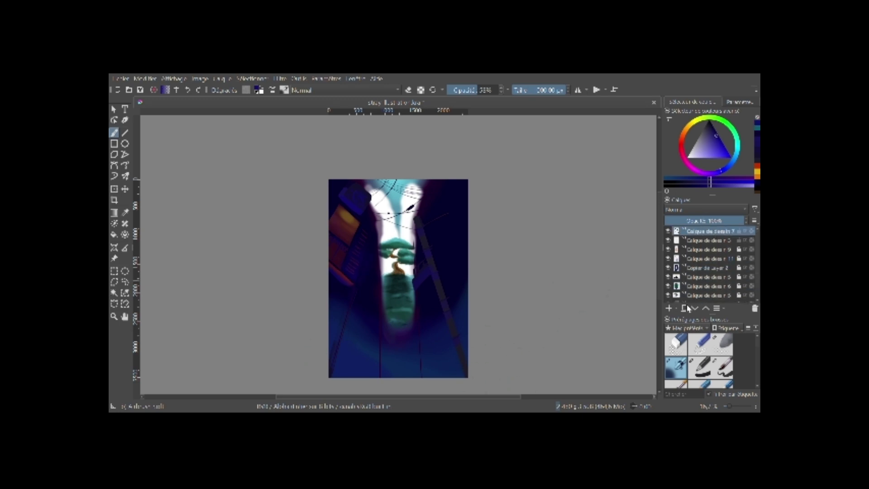
{"action": "left_click", "coordinate": [701, 362]}
{"action": "left_click_drag", "start_coordinate": [338, 351], "coordinate": [337, 317]}
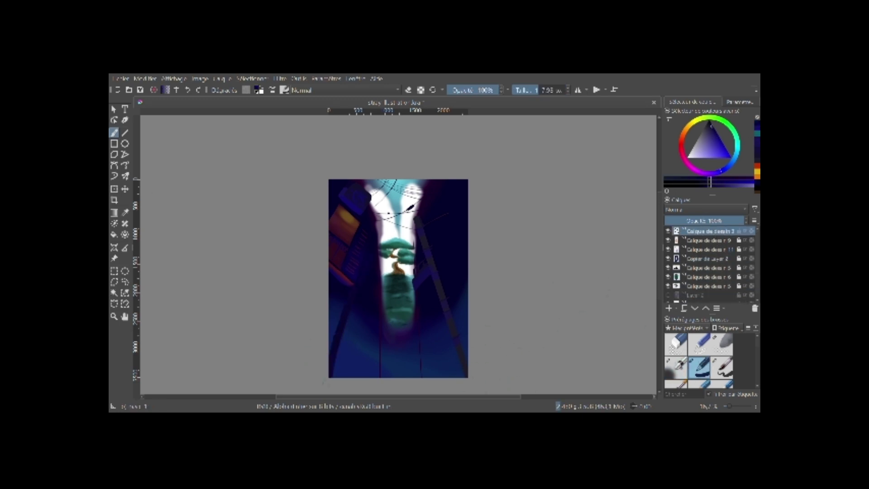
{"action": "left_click_drag", "start_coordinate": [413, 217], "coordinate": [463, 372]}
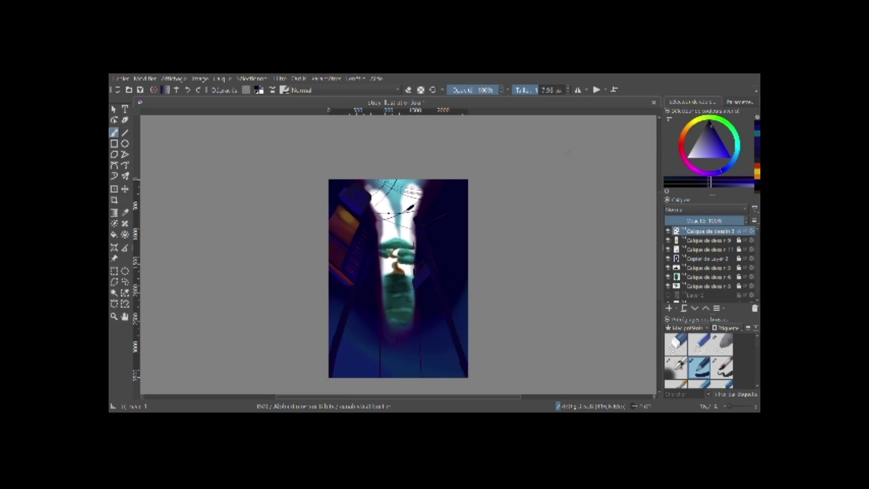
{"action": "left_click", "coordinate": [755, 130]}
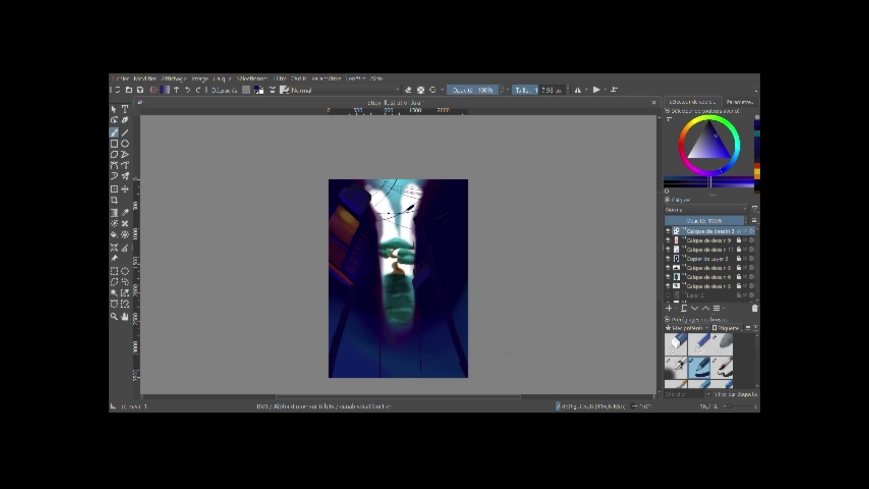
Add a blank top layer, try green splatter-stamp foliage at the left, then undo it.
{"action": "key", "text": "slash"}
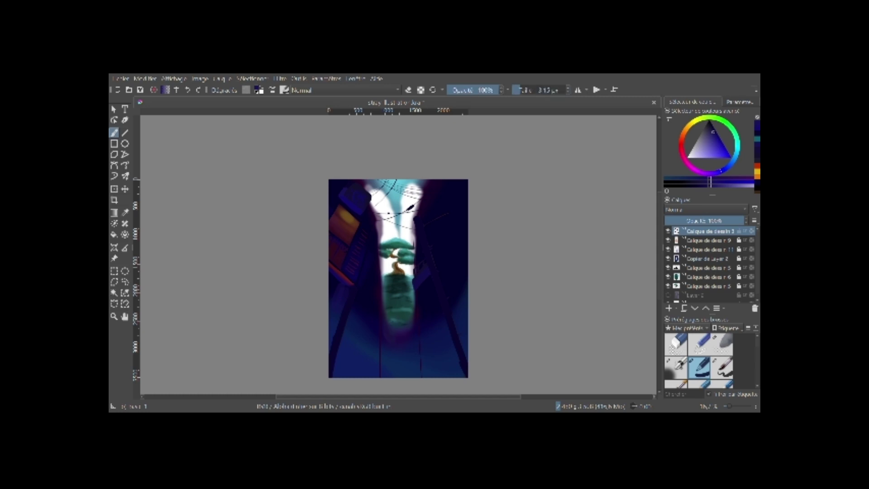
{"action": "key", "text": "Insert"}
{"action": "left_click", "coordinate": [733, 131]}
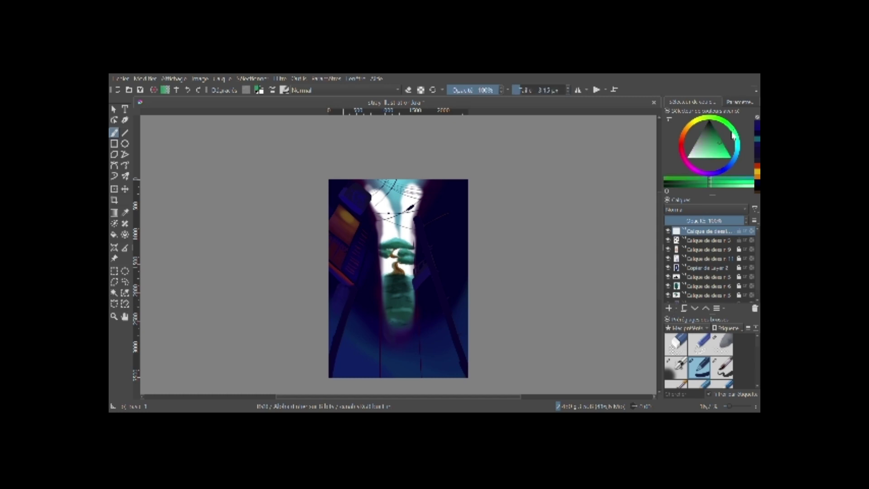
{"action": "left_click", "coordinate": [722, 366]}
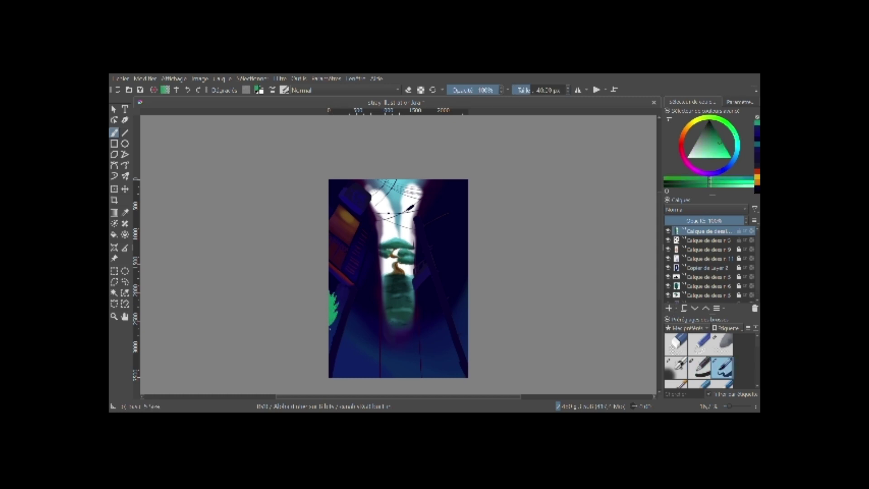
{"action": "scroll", "coordinate": [698, 361], "scroll_direction": "down", "scroll_amount": 2}
{"action": "left_click", "coordinate": [675, 377]}
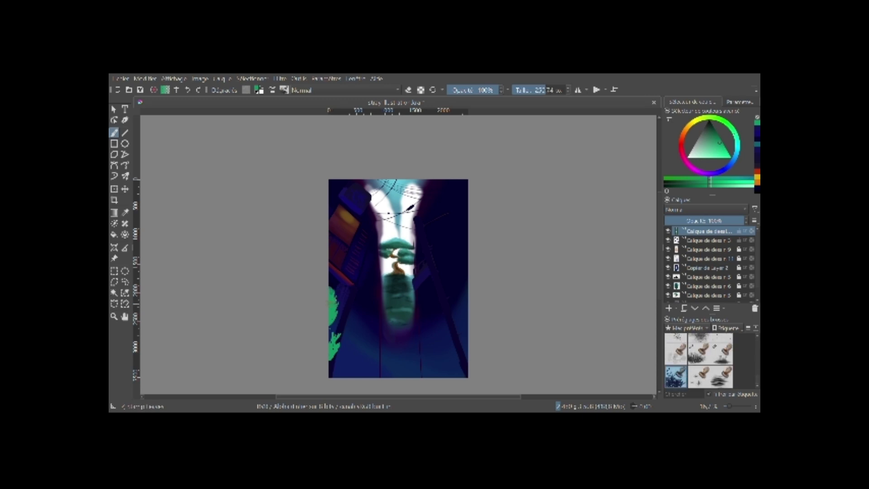
{"action": "key", "text": "ctrl+z"}
{"action": "key", "text": "ctrl+z"}
{"action": "key", "text": "ctrl+z"}
{"action": "key", "text": "ctrl+z"}
{"action": "key", "text": "ctrl+z"}
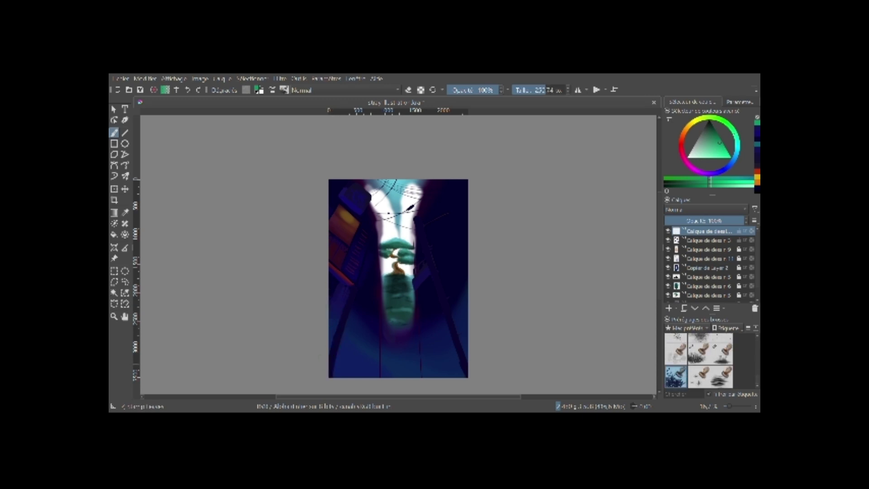
{"action": "scroll", "coordinate": [759, 370], "scroll_direction": "up", "scroll_amount": 2}
{"action": "scroll", "coordinate": [752, 362], "scroll_direction": "up", "scroll_amount": 2}
{"action": "scroll", "coordinate": [737, 284], "scroll_direction": "down", "scroll_amount": 2}
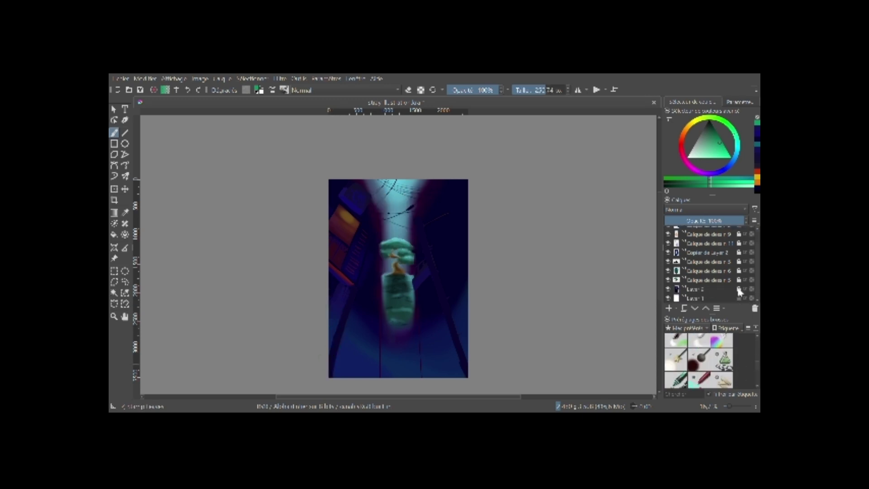
Select the Copier de layer 2 layer, choose the soft airbrush, and move to the layer above.
{"action": "scroll", "coordinate": [705, 262], "scroll_direction": "up", "scroll_amount": 2}
{"action": "left_click", "coordinate": [708, 277]}
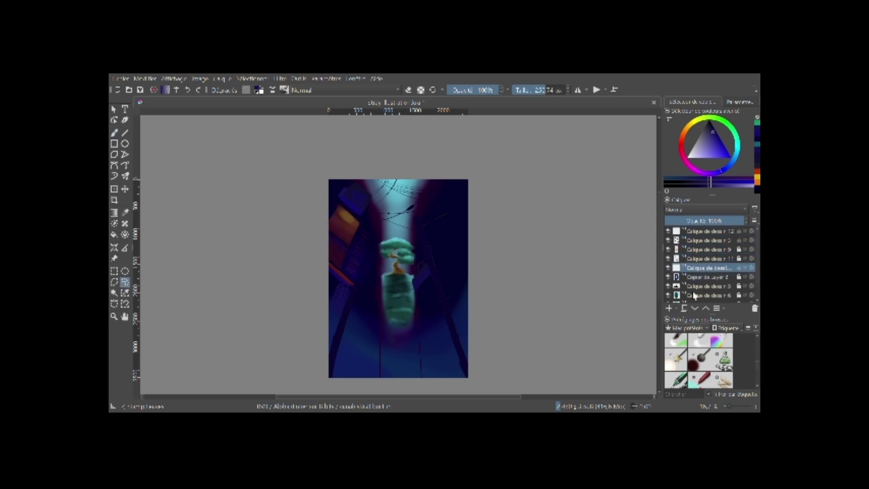
{"action": "left_click", "coordinate": [124, 292]}
{"action": "right_click", "coordinate": [452, 235]}
{"action": "left_click", "coordinate": [346, 193]}
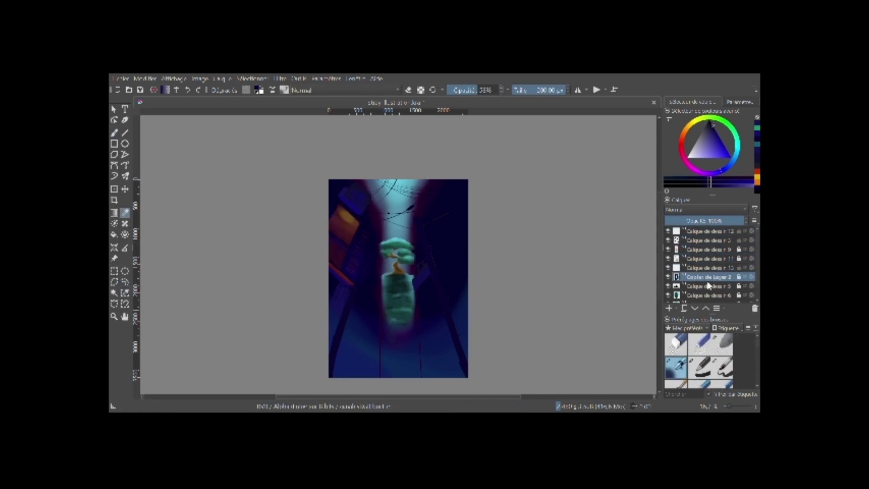
{"action": "key", "text": "Page_Up"}
{"action": "key", "text": "period"}
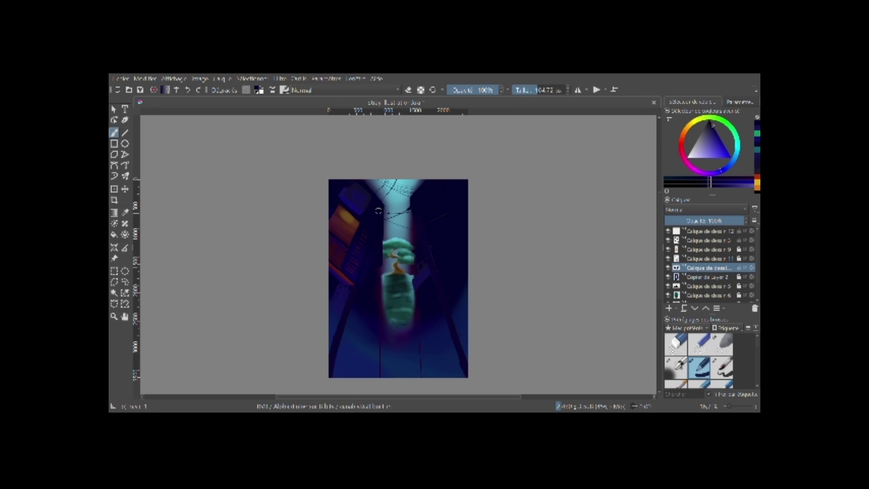
Inside a freehand selection around the upper alley, shade dark purple around the light beam.
{"action": "key", "text": "p"}
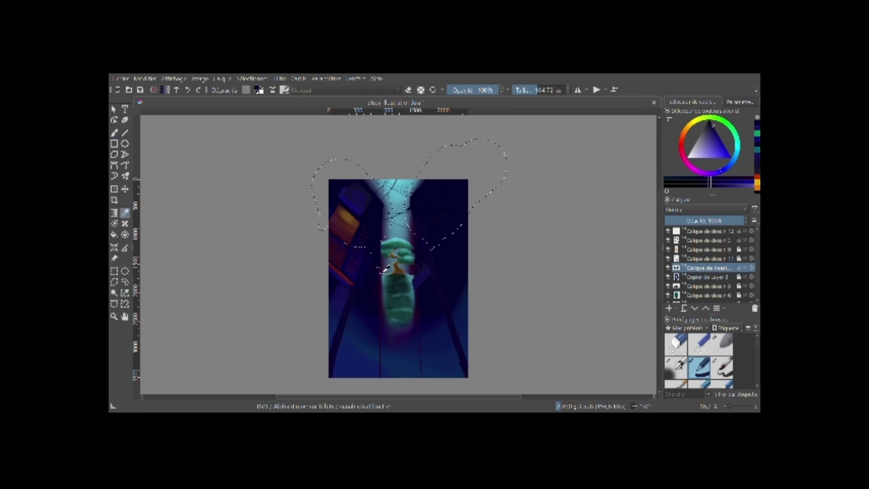
{"action": "left_click", "coordinate": [383, 317]}
{"action": "key", "text": "comma"}
{"action": "left_click_drag", "start_coordinate": [378, 200], "coordinate": [393, 230]}
{"action": "mouse_move", "coordinate": [409, 190]}
{"action": "left_mouse_down"}
{"action": "mouse_move", "coordinate": [385, 217]}
{"action": "mouse_move", "coordinate": [389, 239]}
{"action": "mouse_move", "coordinate": [407, 226]}
{"action": "left_mouse_up"}
Soften the purple with the soft eraser, deselect, zoom out, and add a new layer.
{"action": "left_click", "coordinate": [722, 344]}
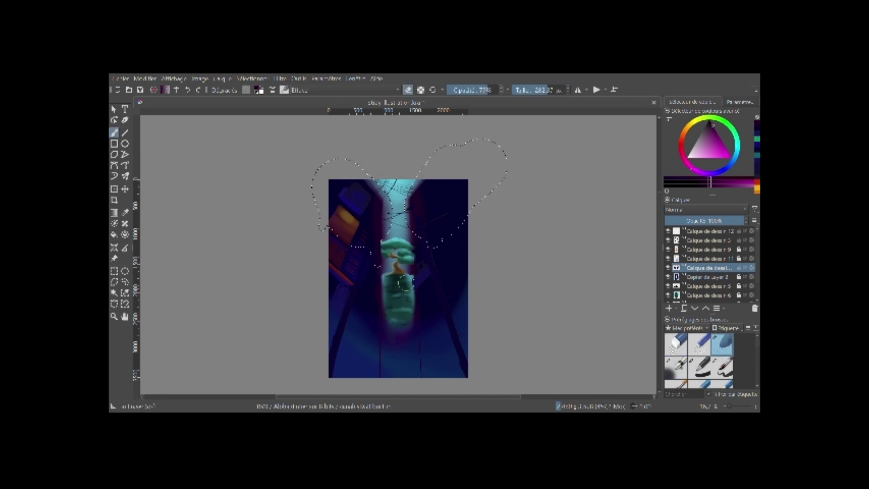
{"action": "left_click", "coordinate": [125, 281]}
{"action": "left_click", "coordinate": [417, 348]}
{"action": "left_click", "coordinate": [114, 133]}
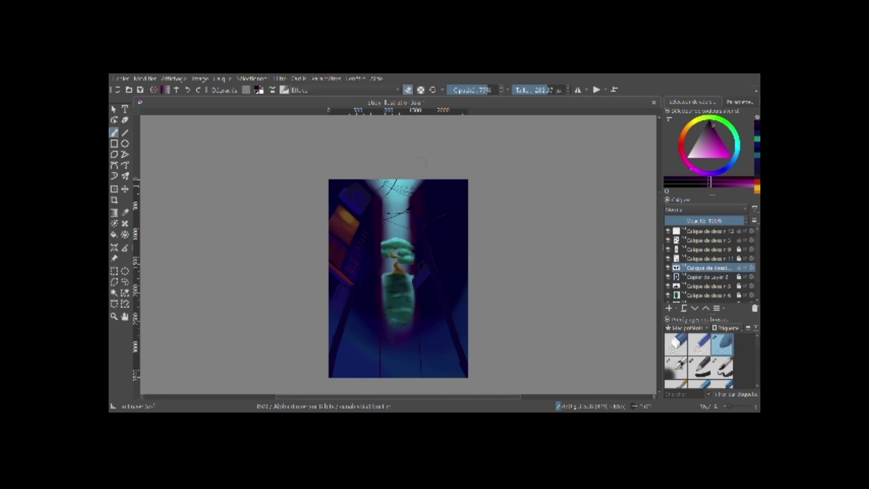
{"action": "key", "text": "minus"}
{"action": "left_click", "coordinate": [706, 240]}
{"action": "left_click", "coordinate": [669, 308]}
Paint faint dark strokes on the right side and below the tree.
{"action": "left_click", "coordinate": [676, 368]}
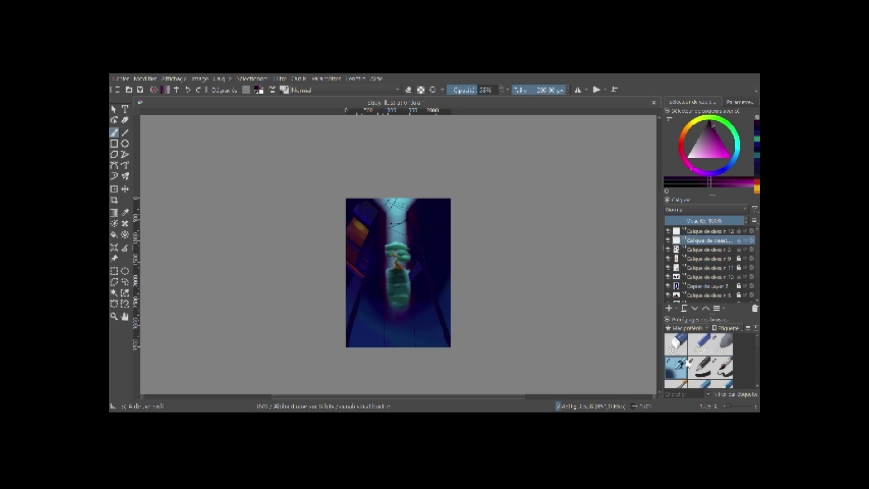
{"action": "left_click_drag", "start_coordinate": [430, 293], "coordinate": [441, 231]}
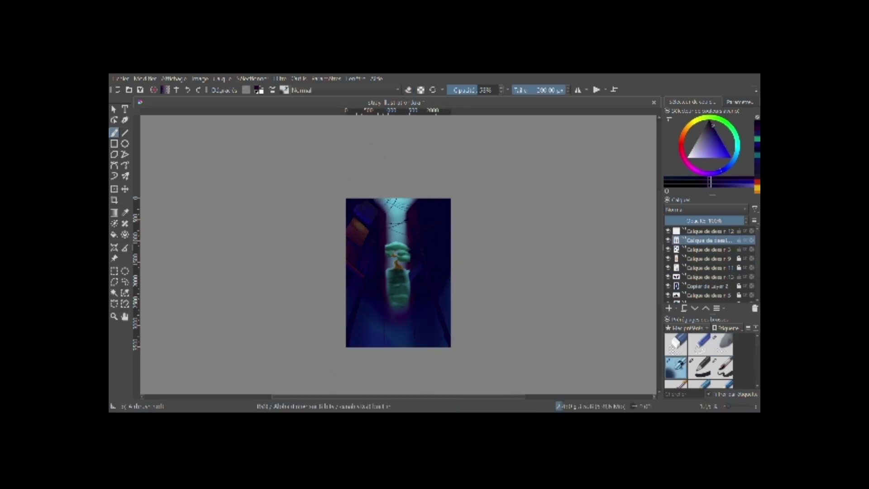
{"action": "key", "text": "slash"}
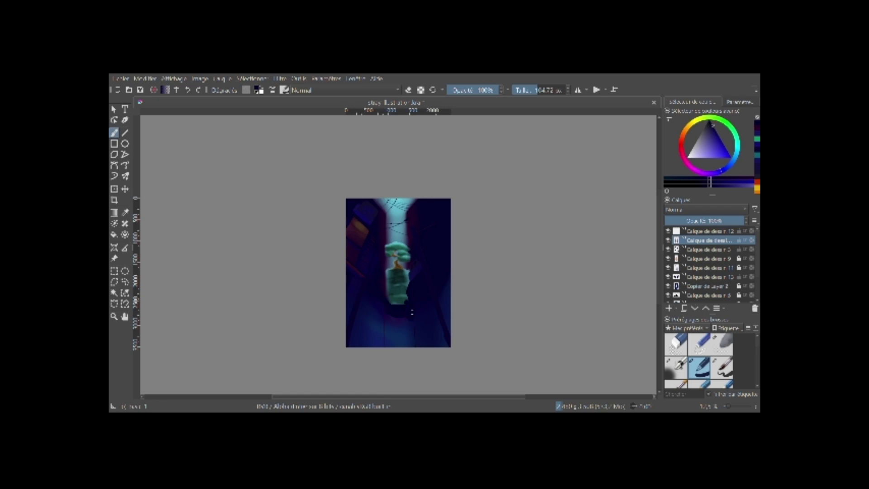
{"action": "left_click_drag", "start_coordinate": [412, 311], "coordinate": [399, 334]}
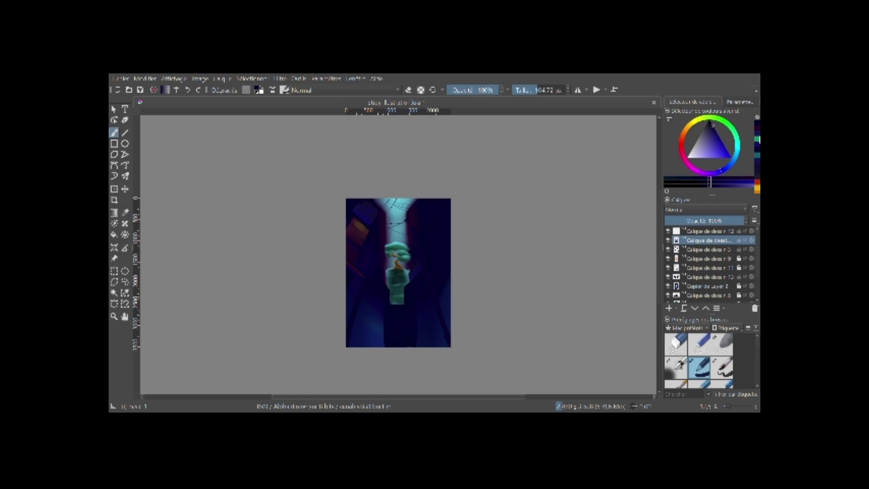
On a new top layer, airbrush deep blue haze across the bottom with brush size 25.
{"action": "key", "text": "Insert"}
{"action": "left_click", "coordinate": [675, 368]}
{"action": "left_click_drag", "start_coordinate": [355, 342], "coordinate": [413, 355]}
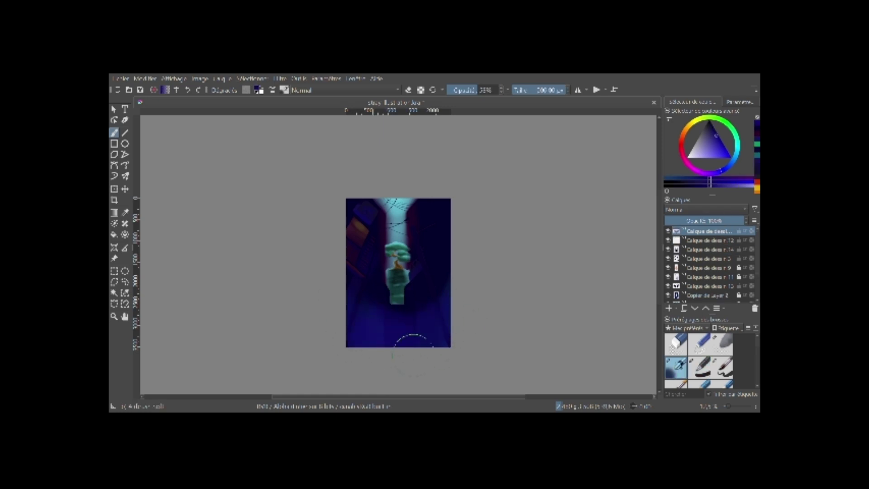
{"action": "left_click", "coordinate": [547, 89]}
{"action": "type", "text": "25"}
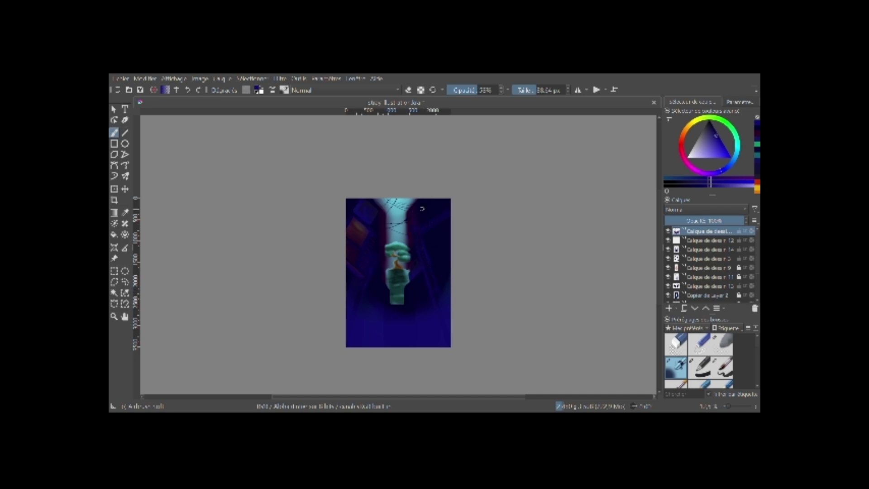
{"action": "key", "text": "plus"}
Duplicate and merge the new paint layers with Ctrl+E, then copy the merged layer.
{"action": "key", "text": "ctrl+j"}
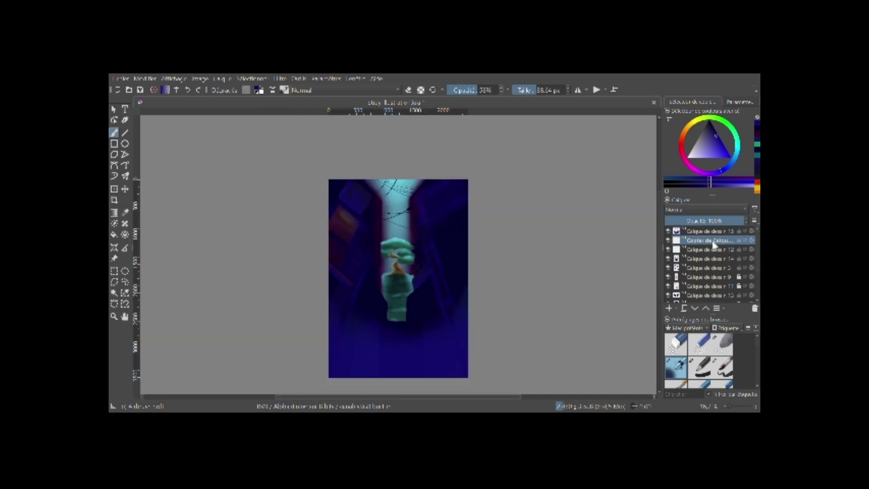
{"action": "key", "text": "ctrl+e"}
{"action": "key", "text": "ctrl+e"}
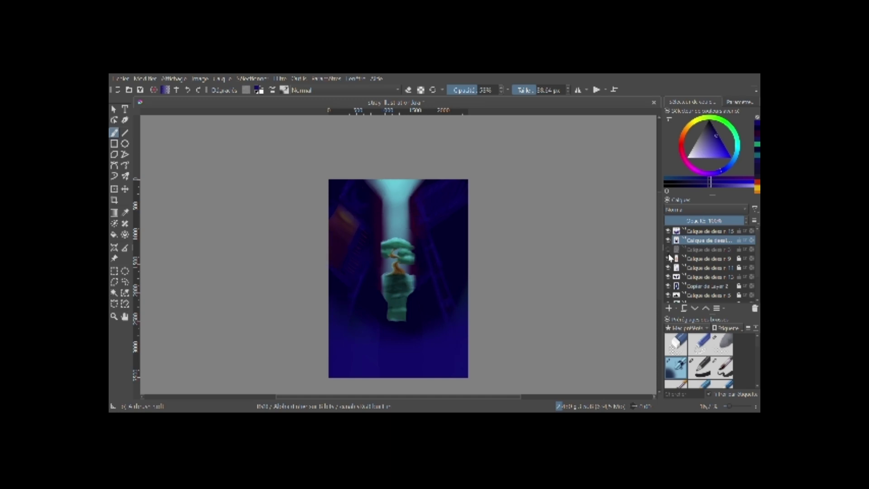
{"action": "left_click", "coordinate": [697, 276]}
{"action": "key", "text": "e"}
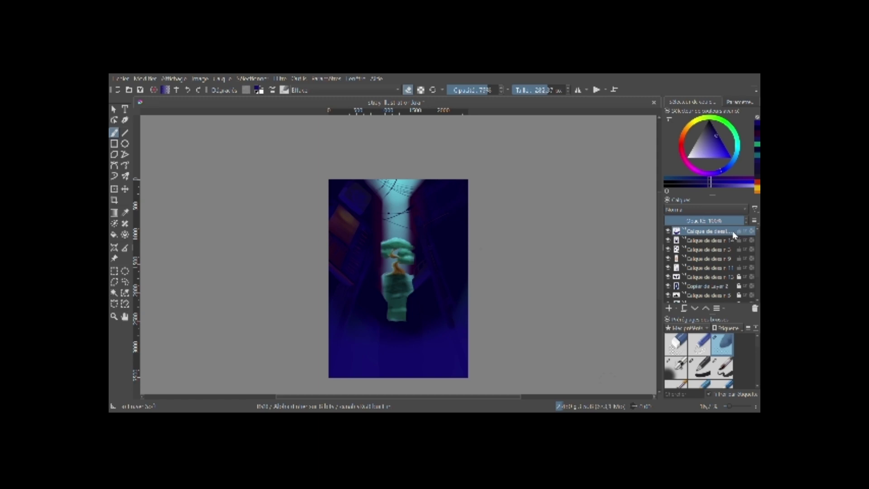
{"action": "key", "text": "ctrl+e"}
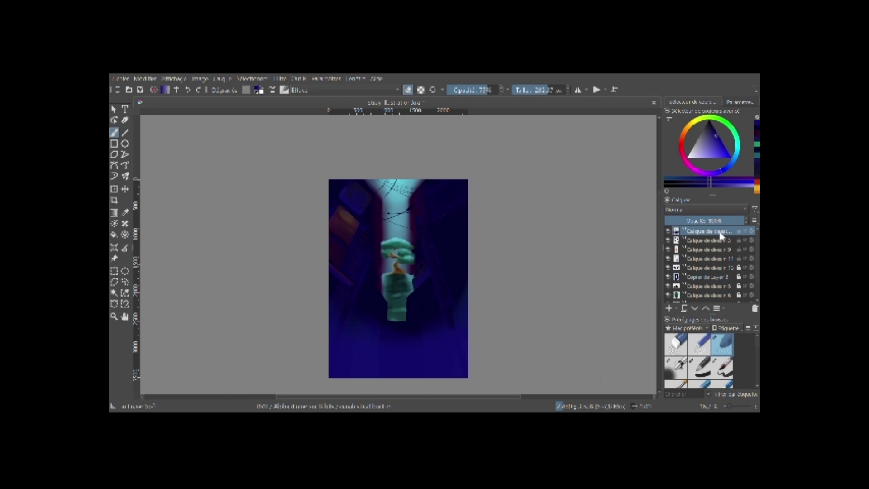
{"action": "key", "text": "ctrl+j"}
{"action": "key", "text": "ctrl+e"}
{"action": "key", "text": "ctrl+e"}
{"action": "key", "text": "ctrl+e"}
Commit the copied layer's transform, then lasso and skew-scale the left building strip.
{"action": "left_click", "coordinate": [114, 188]}
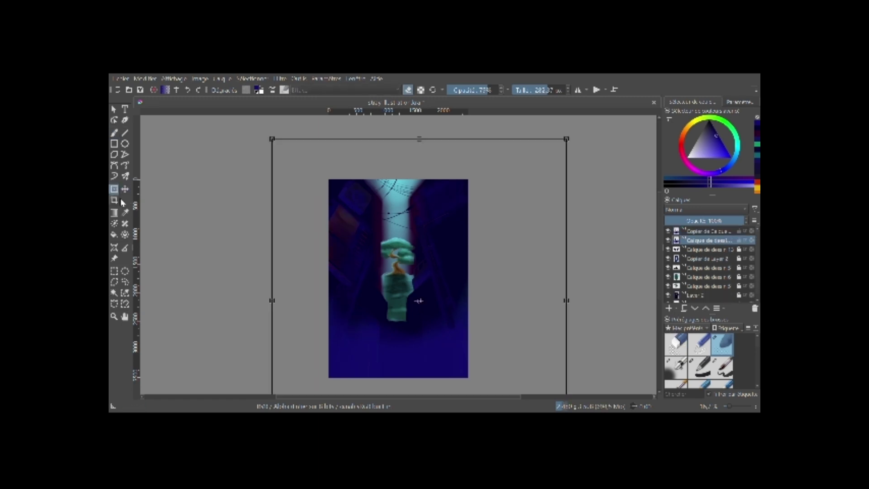
{"action": "key", "text": "Return"}
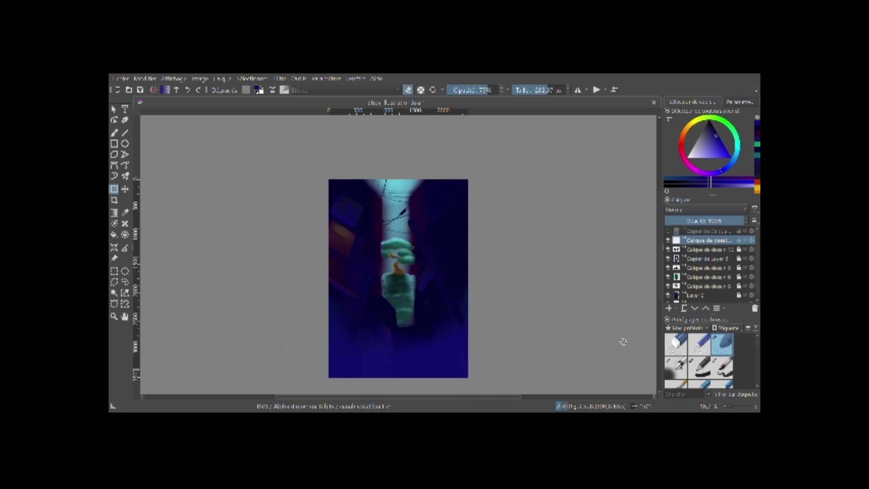
{"action": "left_click", "coordinate": [125, 282]}
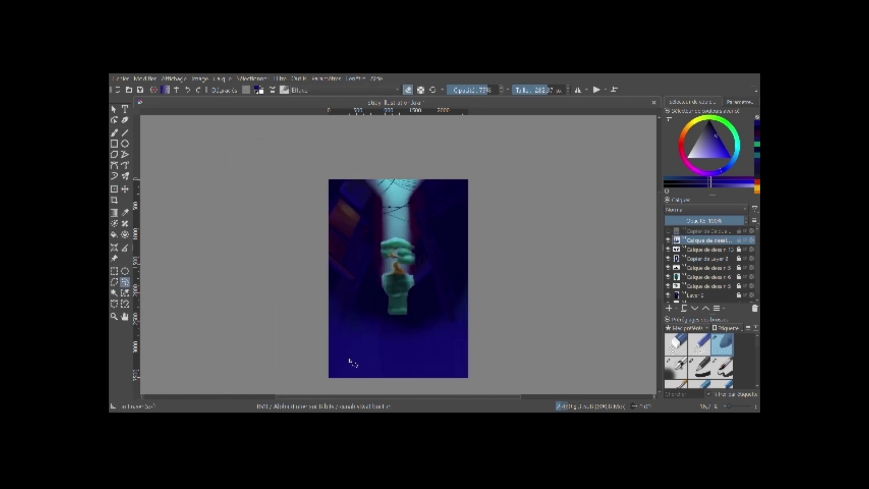
{"action": "left_click_drag", "start_coordinate": [370, 215], "coordinate": [344, 370]}
{"action": "key", "text": "ctrl+t"}
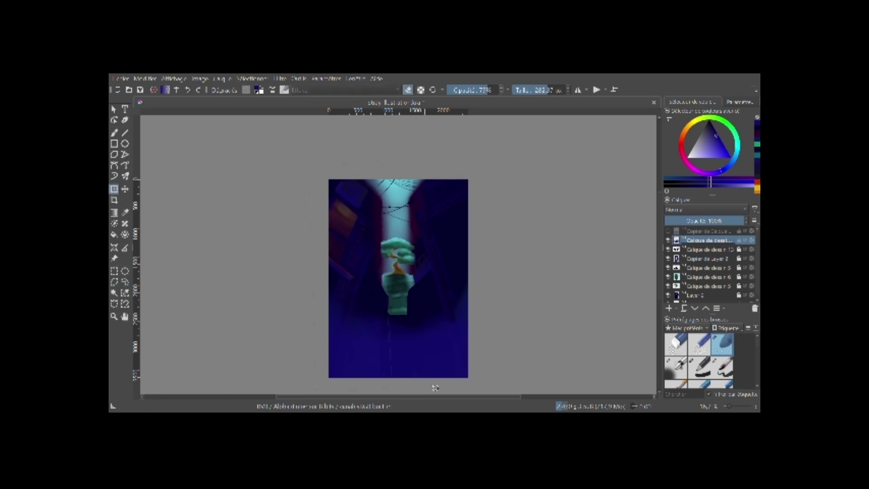
{"action": "left_click_drag", "start_coordinate": [360, 334], "coordinate": [358, 338]}
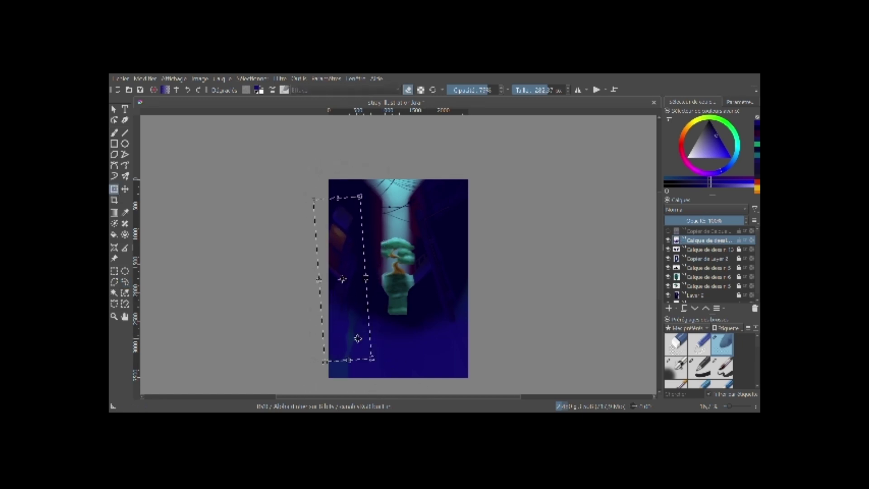
{"action": "key", "text": "Return"}
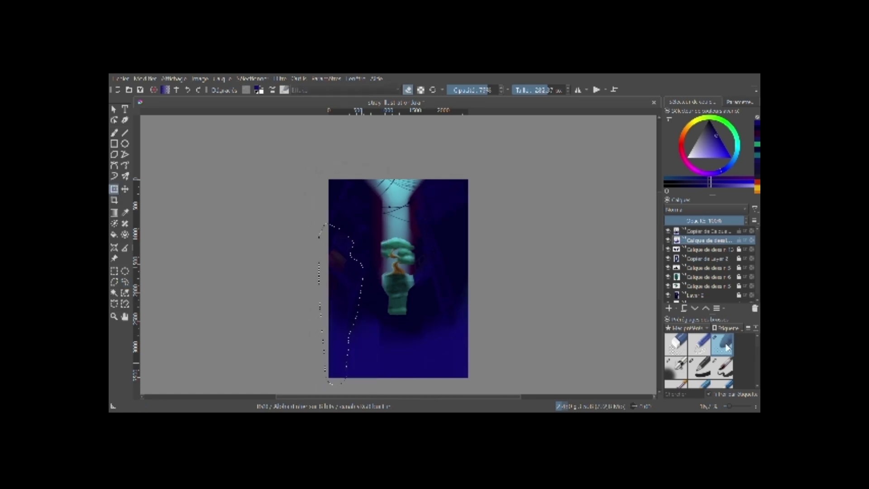
{"action": "key", "text": "ctrl+shift+a"}
Extend the dark magenta stripe right of the beam and erase part of the beam shading.
{"action": "key", "text": "b"}
{"action": "key", "text": "Page_Up"}
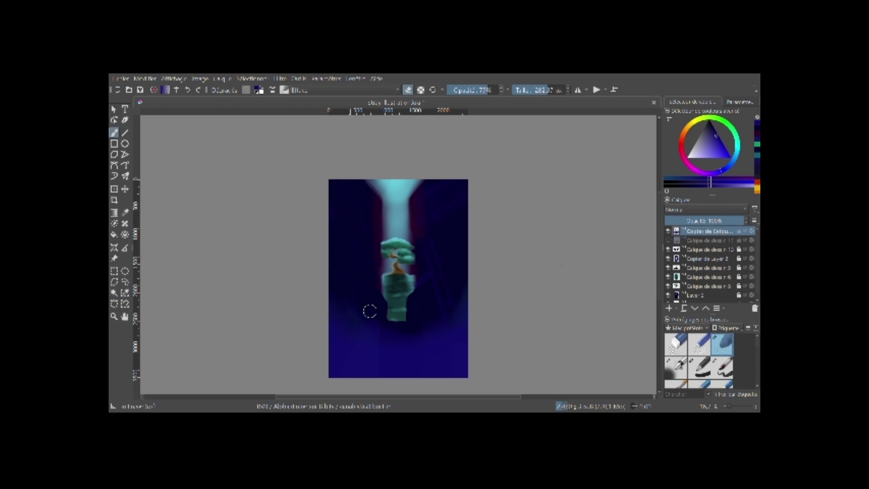
{"action": "key", "text": "slash"}
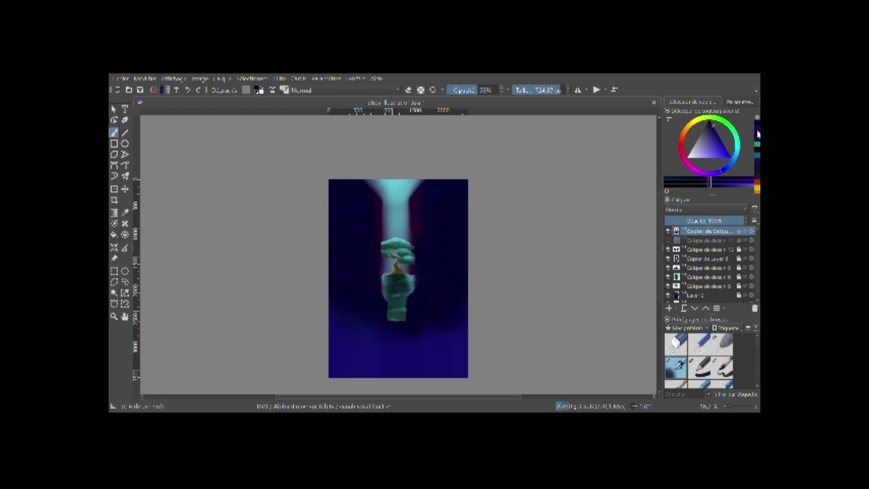
{"action": "left_click", "coordinate": [409, 217], "text": "ctrl"}
{"action": "mouse_move", "coordinate": [409, 190]}
{"action": "left_mouse_down"}
{"action": "mouse_move", "coordinate": [428, 303]}
{"action": "mouse_move", "coordinate": [406, 202]}
{"action": "mouse_move", "coordinate": [389, 262]}
{"action": "left_mouse_up"}
{"action": "key", "text": "slash"}
{"action": "left_click", "coordinate": [667, 240]}
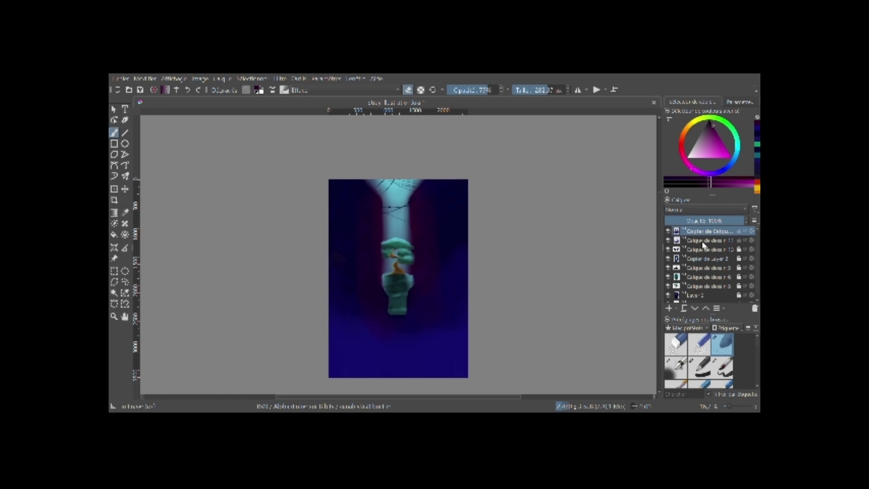
Move Calque de dessin 11 to the top of the stack and pick a cyan colour.
{"action": "left_click_drag", "start_coordinate": [703, 245], "coordinate": [699, 245]}
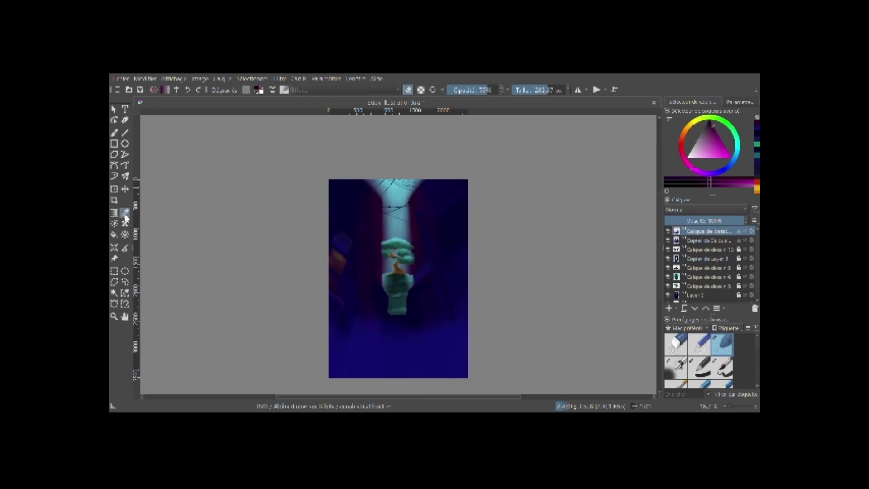
{"action": "left_click", "coordinate": [398, 199], "text": "ctrl"}
{"action": "key", "text": "slash"}
{"action": "scroll", "coordinate": [399, 361], "scroll_direction": "up", "scroll_amount": 2}
On a new layer, paint light streaks over the left and right buildings and around the pot.
{"action": "key", "text": "bracketleft"}
{"action": "key", "text": "bracketleft"}
{"action": "key", "text": "bracketleft"}
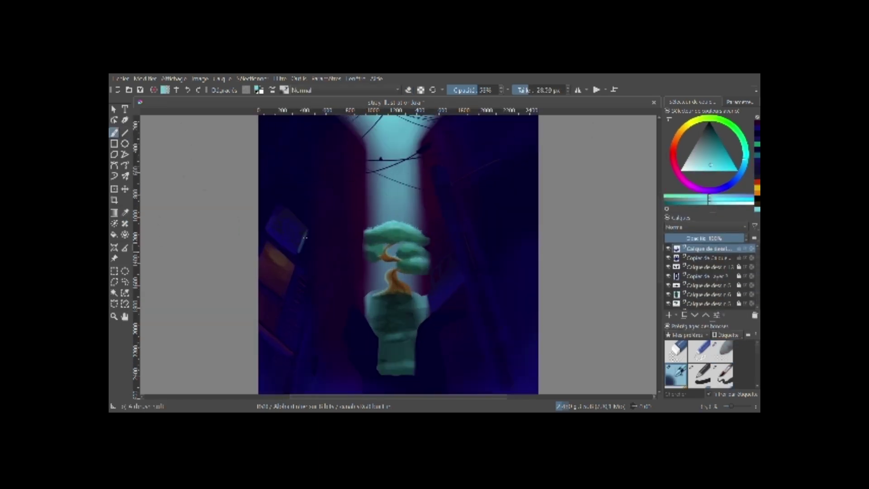
{"action": "key", "text": "Insert"}
{"action": "left_click_drag", "start_coordinate": [301, 235], "coordinate": [306, 308]}
{"action": "left_click_drag", "start_coordinate": [358, 209], "coordinate": [334, 288]}
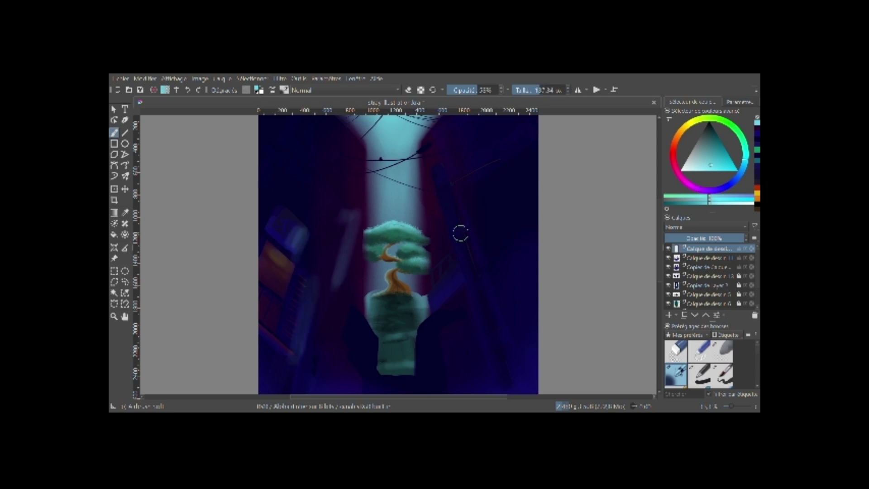
{"action": "left_click_drag", "start_coordinate": [460, 233], "coordinate": [432, 294]}
{"action": "mouse_move", "coordinate": [461, 116]}
{"action": "left_mouse_down"}
{"action": "mouse_move", "coordinate": [423, 146]}
{"action": "mouse_move", "coordinate": [502, 178]}
{"action": "left_mouse_up"}
{"action": "scroll", "coordinate": [457, 199], "scroll_direction": "down", "scroll_amount": 2}
{"action": "scroll", "coordinate": [458, 199], "scroll_direction": "up", "scroll_amount": 1}
{"action": "left_click_drag", "start_coordinate": [358, 170], "coordinate": [342, 245]}
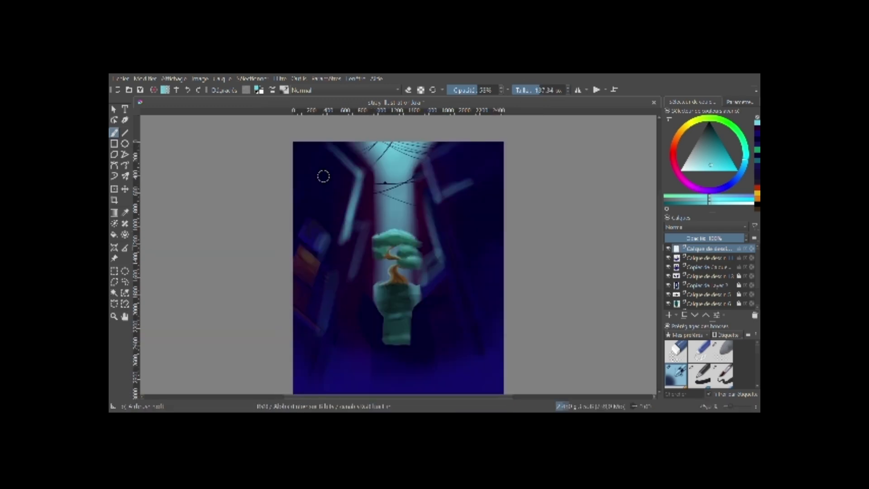
{"action": "left_click_drag", "start_coordinate": [322, 176], "coordinate": [351, 204]}
{"action": "left_click_drag", "start_coordinate": [374, 172], "coordinate": [362, 269]}
{"action": "mouse_move", "coordinate": [353, 276]}
{"action": "left_mouse_down"}
{"action": "mouse_move", "coordinate": [384, 328]}
{"action": "mouse_move", "coordinate": [426, 304]}
{"action": "left_mouse_up"}
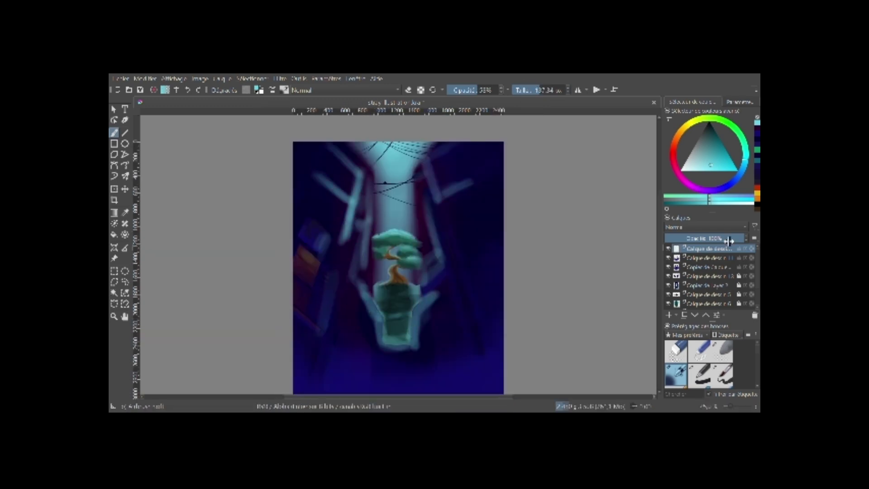
Lower the streak layer to 56% opacity and try a thin-brush signature, then undo it.
{"action": "left_click_drag", "start_coordinate": [724, 237], "coordinate": [709, 237]}
{"action": "key", "text": "minus"}
{"action": "key", "text": "minus"}
{"action": "key", "text": "plus"}
{"action": "key", "text": "plus"}
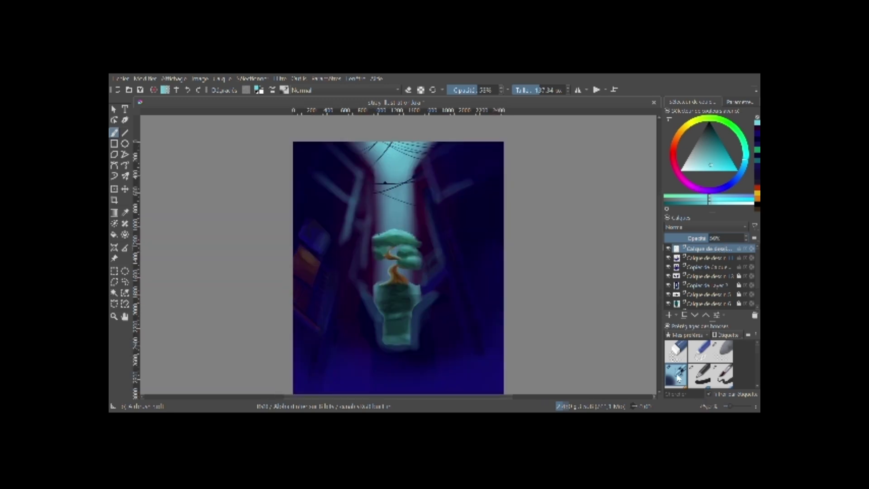
{"action": "key", "text": "minus"}
{"action": "left_click", "coordinate": [721, 375]}
{"action": "left_click_drag", "start_coordinate": [424, 311], "coordinate": [402, 357]}
{"action": "left_click_drag", "start_coordinate": [399, 337], "coordinate": [445, 322]}
{"action": "left_click_drag", "start_coordinate": [413, 364], "coordinate": [443, 349]}
{"action": "key", "text": "ctrl+z"}
{"action": "key", "text": "ctrl+z"}
{"action": "key", "text": "ctrl+z"}
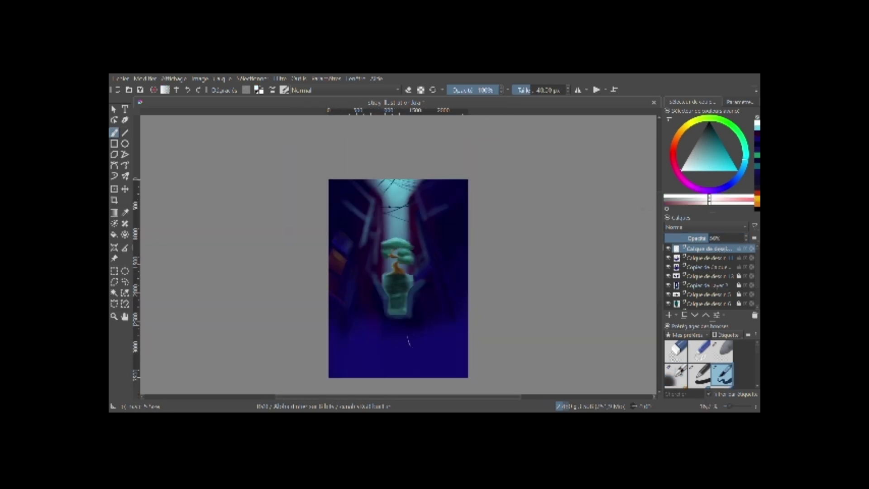
With a thicker brush, paint light outlines along the building edges and around the pot.
{"action": "left_click", "coordinate": [698, 375]}
{"action": "left_click_drag", "start_coordinate": [427, 183], "coordinate": [427, 265]}
{"action": "left_click_drag", "start_coordinate": [358, 183], "coordinate": [373, 254]}
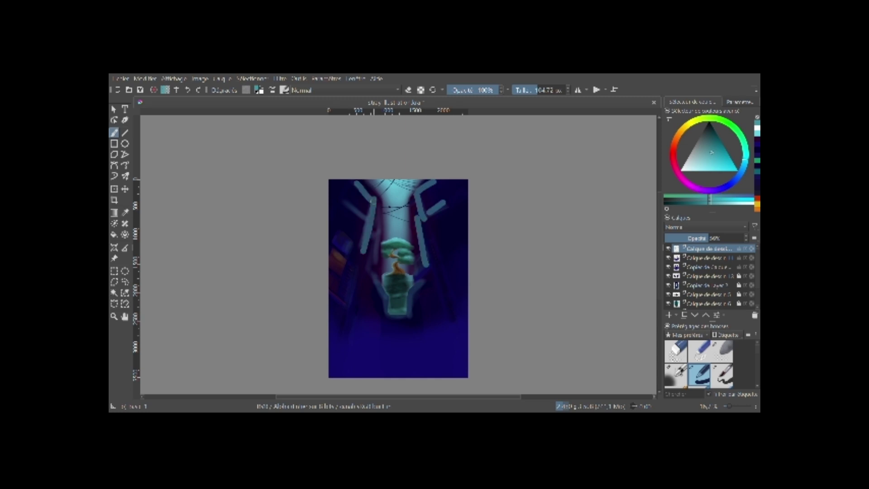
{"action": "left_click_drag", "start_coordinate": [344, 204], "coordinate": [364, 224]}
{"action": "mouse_move", "coordinate": [377, 224]}
{"action": "left_mouse_down"}
{"action": "mouse_move", "coordinate": [384, 317]}
{"action": "mouse_move", "coordinate": [426, 280]}
{"action": "left_mouse_up"}
{"action": "left_click", "coordinate": [436, 227], "text": "ctrl"}
{"action": "key", "text": "x"}
{"action": "left_click_drag", "start_coordinate": [462, 230], "coordinate": [461, 294]}
{"action": "key", "text": "ctrl+z"}
On a new layer, draw a straight perspective line radiating from the light beam.
{"action": "left_click", "coordinate": [684, 317]}
{"action": "left_click", "coordinate": [124, 132]}
{"action": "left_click_drag", "start_coordinate": [384, 206], "coordinate": [338, 355]}
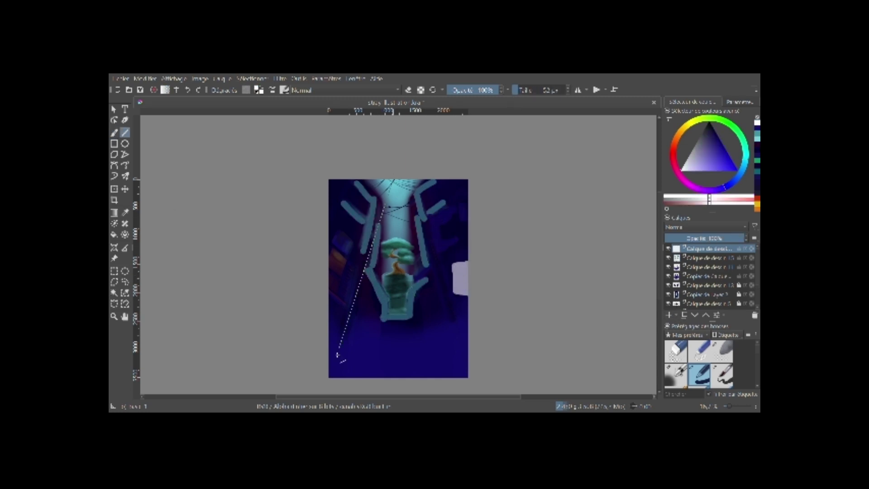
Run and confirm a transform on the copied layer lower in the stack.
{"action": "left_click", "coordinate": [702, 273]}
{"action": "key", "text": "ctrl+t"}
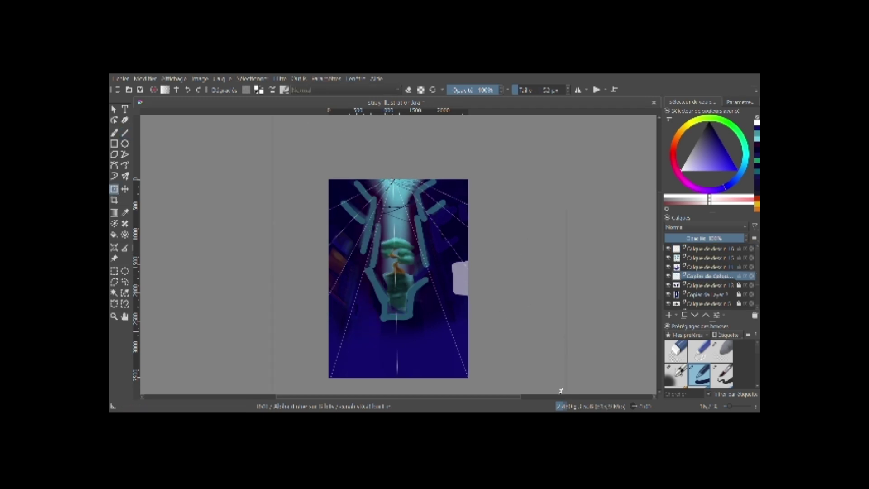
{"action": "key", "text": "Return"}
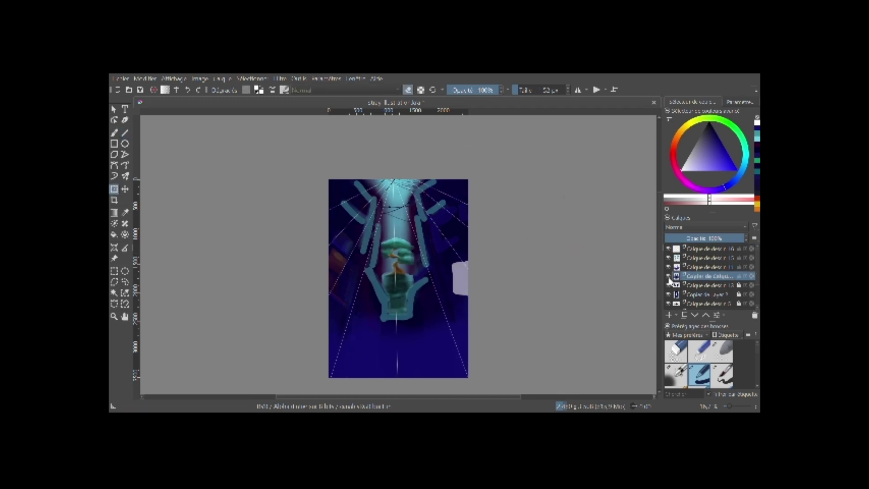
Stretch the dark drawing layer upward, clear the selection, and pick a painting brush preset.
{"action": "left_click", "coordinate": [678, 267]}
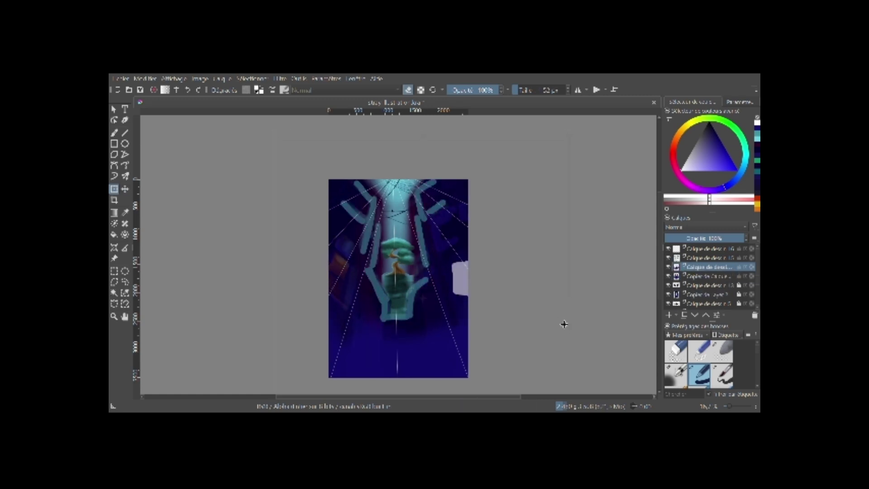
{"action": "left_click_drag", "start_coordinate": [564, 324], "coordinate": [533, 367]}
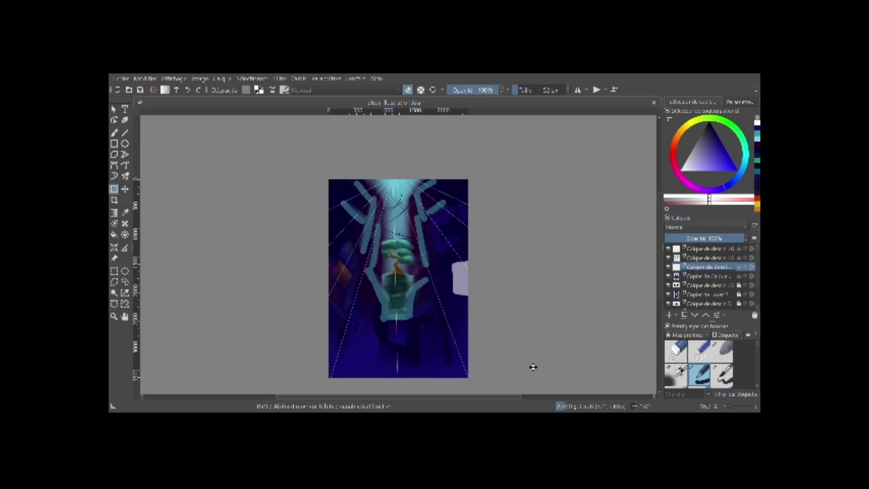
{"action": "key", "text": "ctrl+r"}
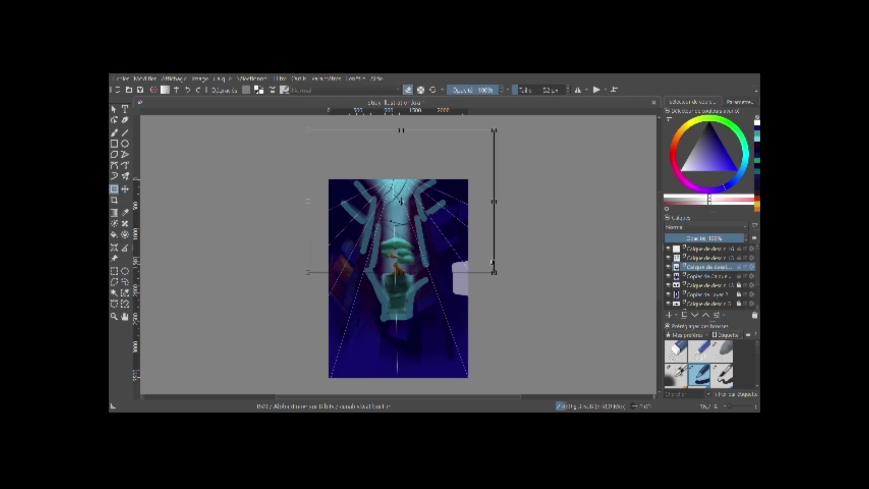
{"action": "key", "text": "ctrl+shift+a"}
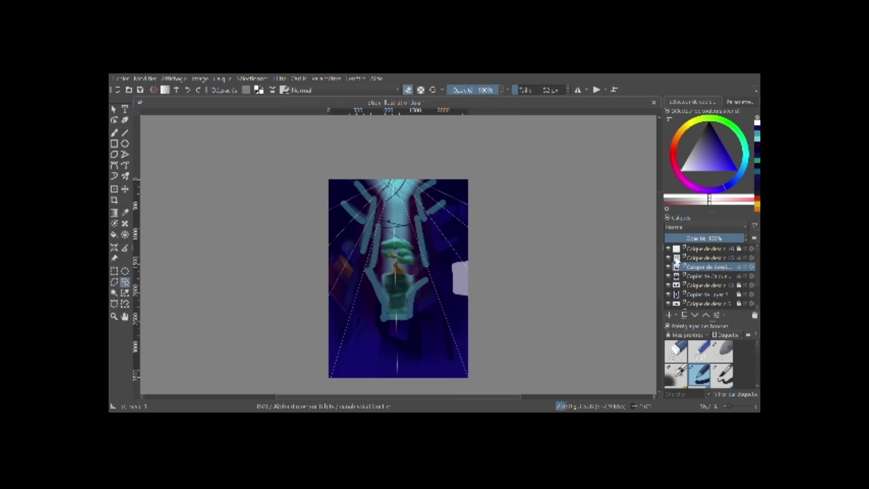
{"action": "left_click", "coordinate": [676, 375]}
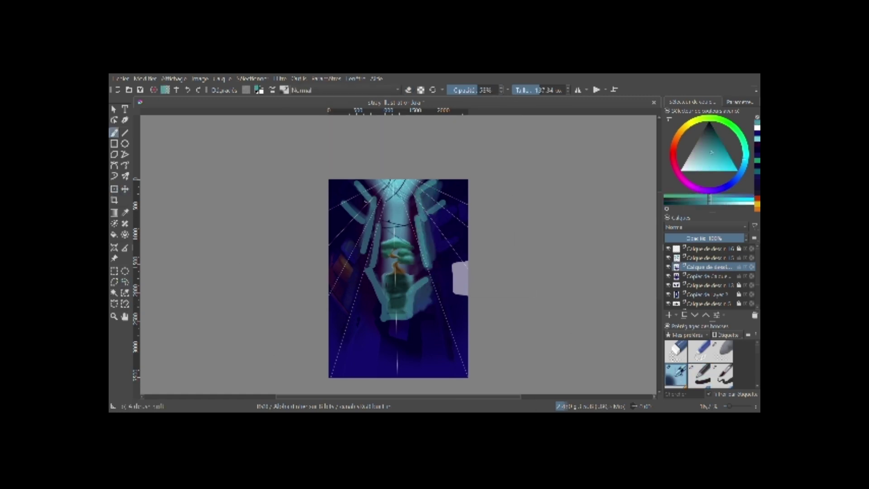
Swap colours and add a new blank layer above layer 15.
{"action": "key", "text": "x"}
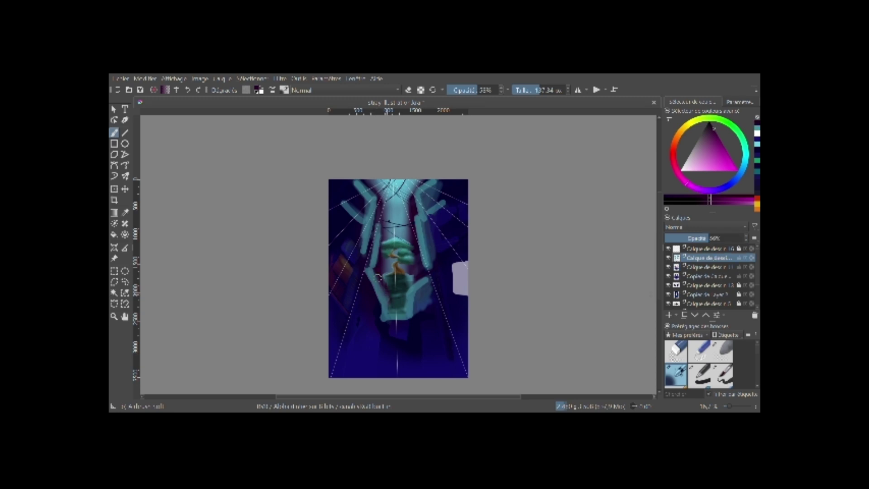
{"action": "key", "text": "Page_Up"}
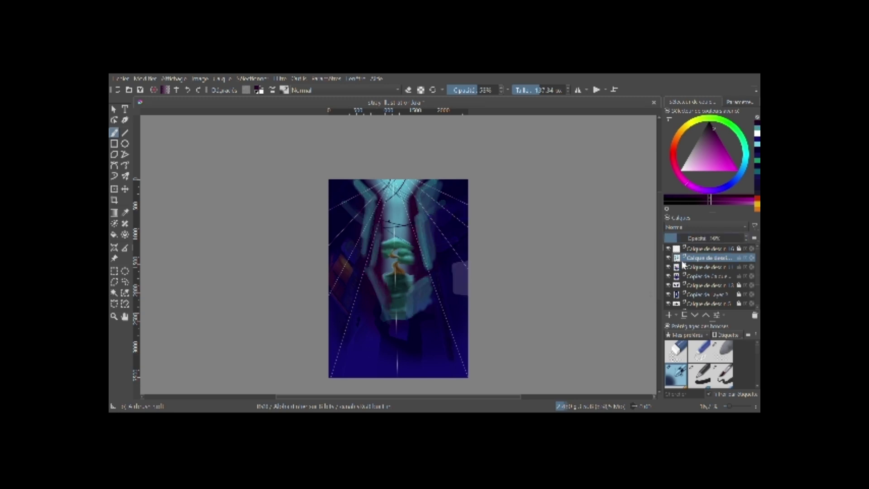
{"action": "key", "text": "Page_Down"}
{"action": "key", "text": "Page_Up"}
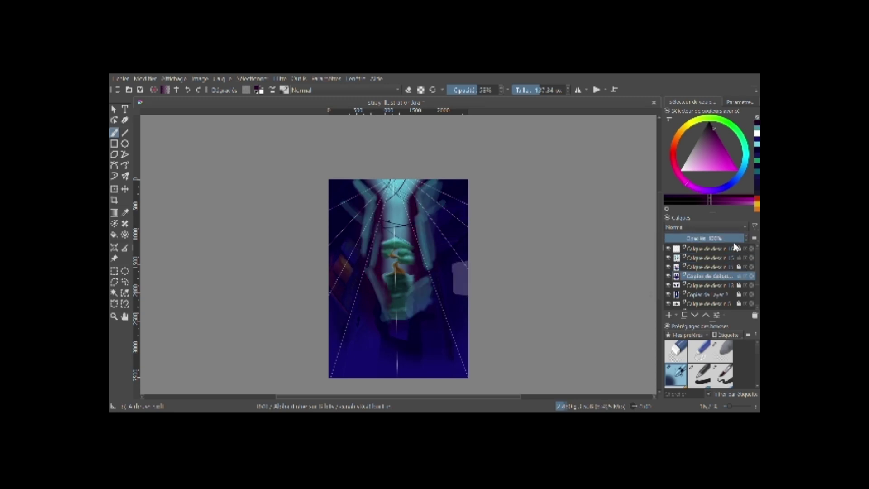
{"action": "key", "text": "x"}
{"action": "key", "text": "Insert"}
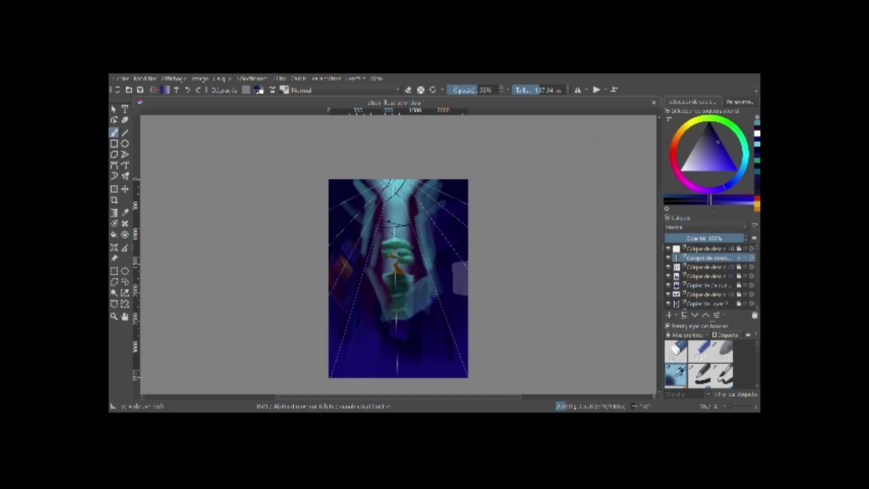
Darken the upper-left and right areas of the alley with blue-violet strokes.
{"action": "left_click", "coordinate": [430, 281], "text": "ctrl"}
{"action": "left_click_drag", "start_coordinate": [428, 190], "coordinate": [403, 347]}
{"action": "mouse_move", "coordinate": [362, 199]}
{"action": "left_mouse_down"}
{"action": "mouse_move", "coordinate": [373, 289]}
{"action": "mouse_move", "coordinate": [374, 271]}
{"action": "left_mouse_up"}
{"action": "left_click_drag", "start_coordinate": [335, 183], "coordinate": [367, 231]}
{"action": "left_click_drag", "start_coordinate": [430, 181], "coordinate": [462, 289]}
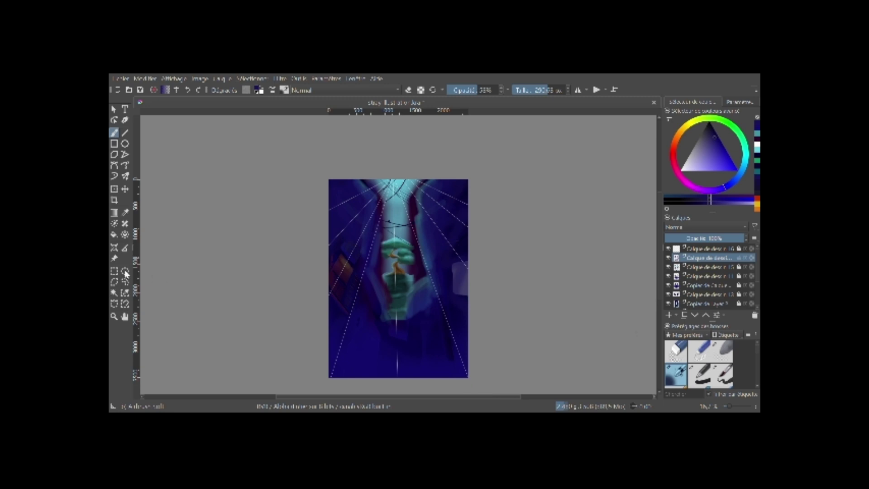
{"action": "key", "text": "Page_Down"}
{"action": "key", "text": "Page_Down"}
{"action": "key", "text": "Page_Down"}
{"action": "key", "text": "Page_Down"}
{"action": "key", "text": "Page_Up"}
{"action": "key", "text": "Page_Up"}
{"action": "key", "text": "Page_Up"}
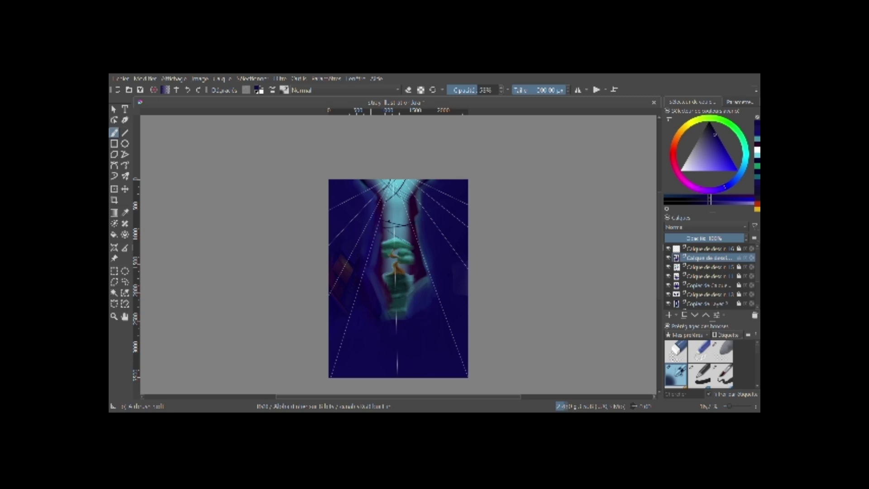
Using the inking pen at full opacity, add a small light mark near the upper-left rays.
{"action": "key", "text": "slash"}
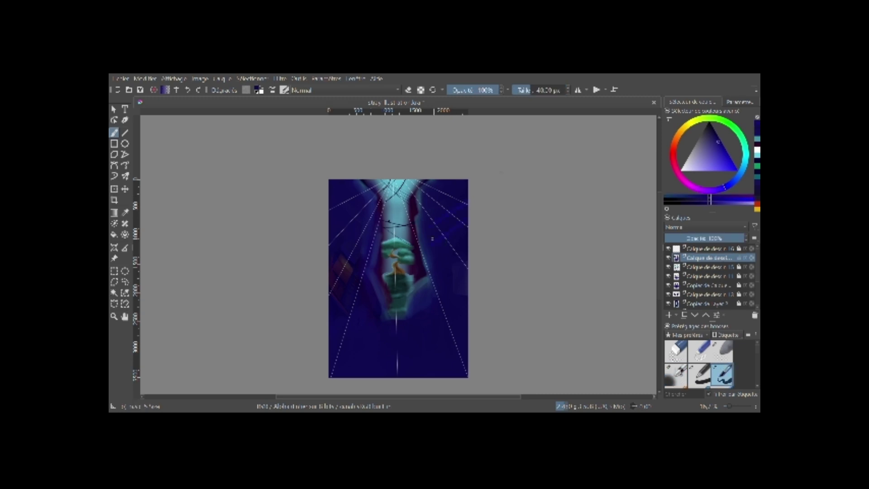
{"action": "left_click_drag", "start_coordinate": [358, 199], "coordinate": [370, 184]}
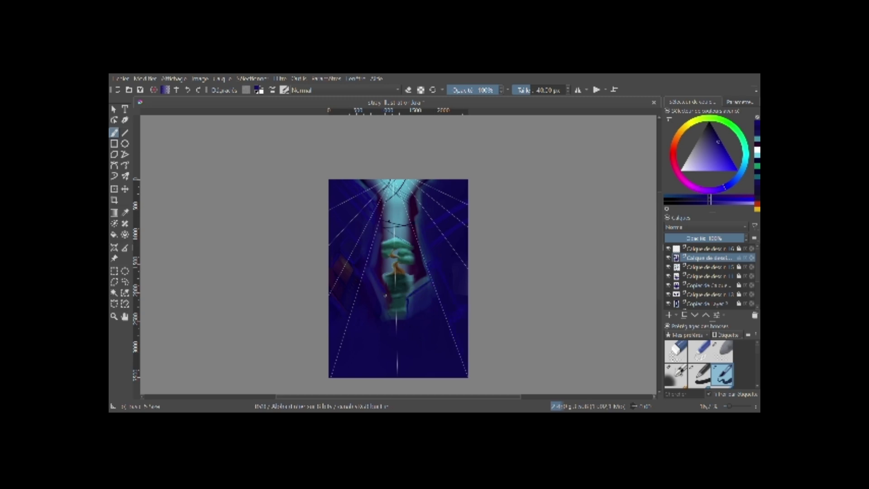
{"action": "key", "text": "Insert"}
Paint small yellow window marks on the left and right buildings.
{"action": "key", "text": "slash"}
{"action": "left_click", "coordinate": [533, 89]}
{"action": "left_click_drag", "start_coordinate": [425, 291], "coordinate": [430, 285]}
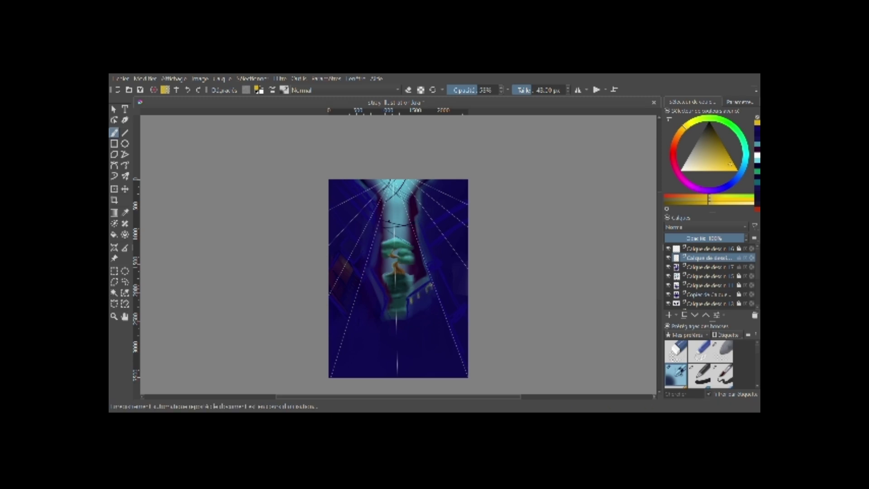
{"action": "left_click_drag", "start_coordinate": [357, 191], "coordinate": [362, 198]}
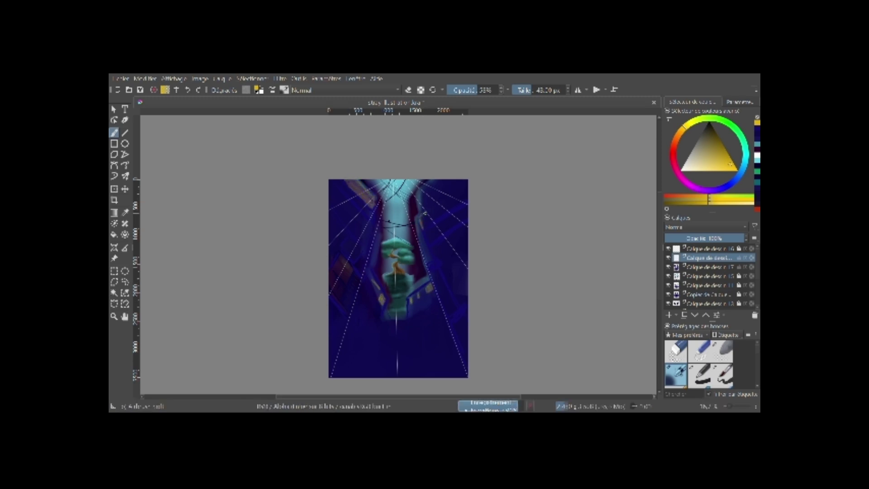
{"action": "left_click_drag", "start_coordinate": [421, 214], "coordinate": [427, 226]}
{"action": "key", "text": "slash"}
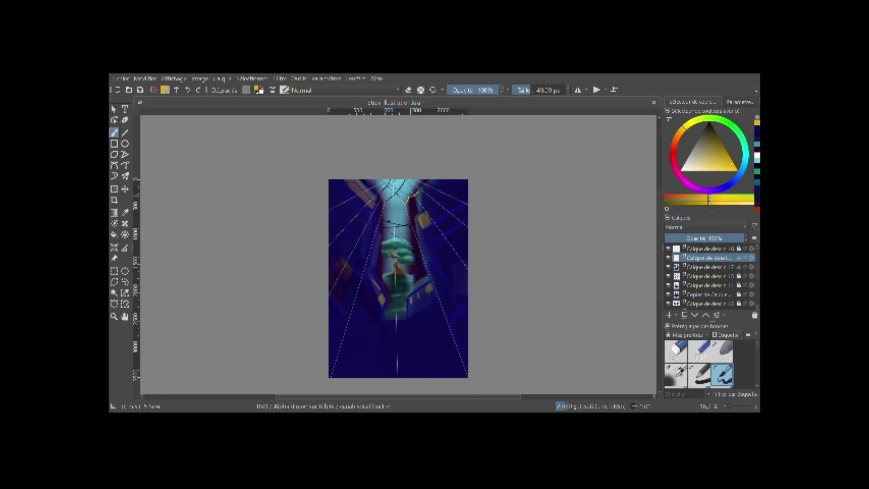
{"action": "key", "text": "ctrl+z"}
{"action": "left_click_drag", "start_coordinate": [406, 191], "coordinate": [409, 197]}
Set the window layer to 60% opacity and add orange window frames on both buildings.
{"action": "left_click", "coordinate": [717, 238]}
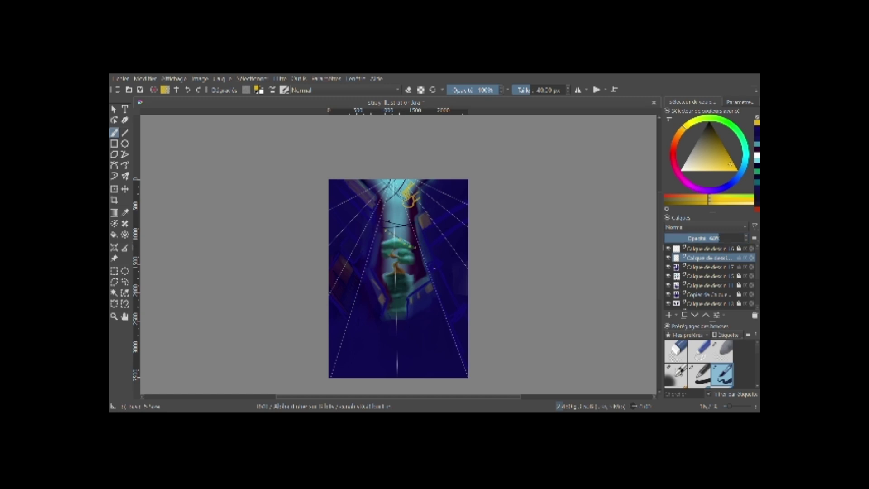
{"action": "left_click_drag", "start_coordinate": [346, 190], "coordinate": [372, 223]}
{"action": "left_click_drag", "start_coordinate": [438, 247], "coordinate": [466, 236]}
{"action": "key", "text": "slash"}
{"action": "key", "text": "slash"}
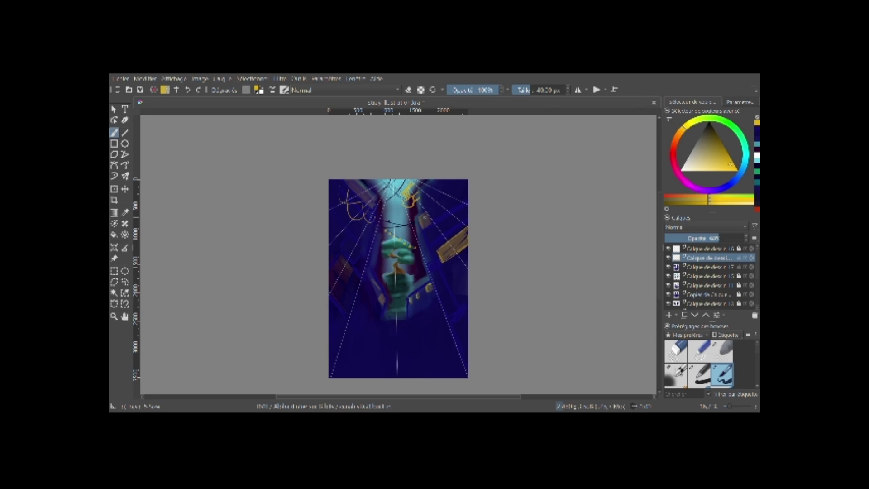
{"action": "left_click_drag", "start_coordinate": [419, 212], "coordinate": [425, 226]}
{"action": "left_click_drag", "start_coordinate": [341, 255], "coordinate": [352, 268]}
{"action": "mouse_move", "coordinate": [356, 180]}
{"action": "left_mouse_down"}
{"action": "mouse_move", "coordinate": [378, 198]}
{"action": "mouse_move", "coordinate": [378, 211]}
{"action": "left_mouse_up"}
{"action": "left_click_drag", "start_coordinate": [374, 281], "coordinate": [379, 289]}
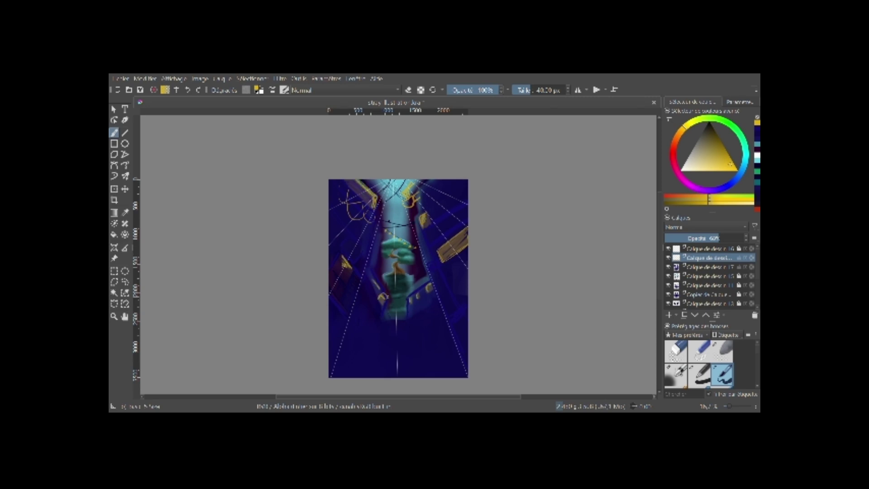
Paint a light purple soft-airbrush stroke on the top-right building.
{"action": "left_click", "coordinate": [702, 189]}
{"action": "key", "text": "slash"}
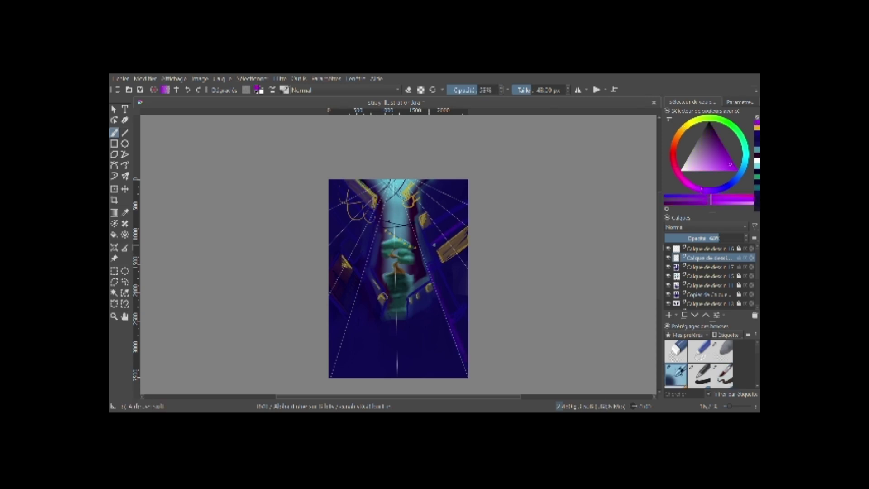
{"action": "left_click_drag", "start_coordinate": [445, 209], "coordinate": [463, 202]}
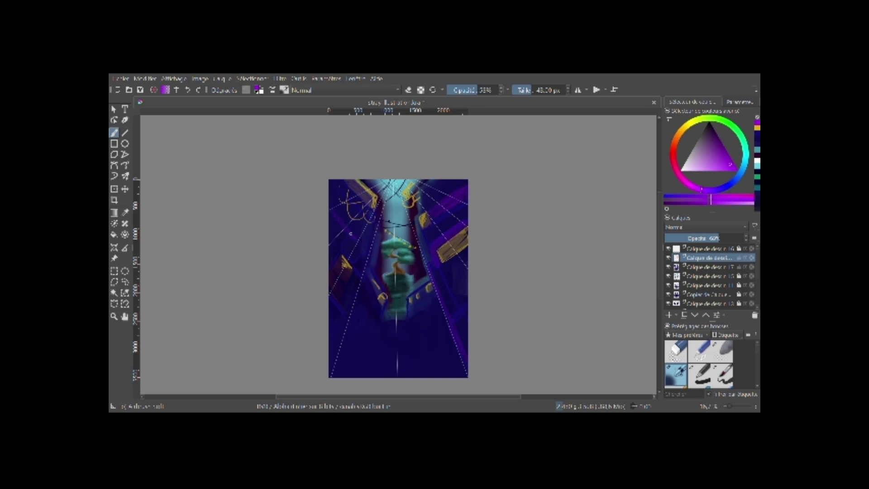
Duplicate the copied painting layer, move it to the top, and erase parts to reveal building outlines.
{"action": "left_click", "coordinate": [706, 286]}
{"action": "key", "text": "ctrl+j"}
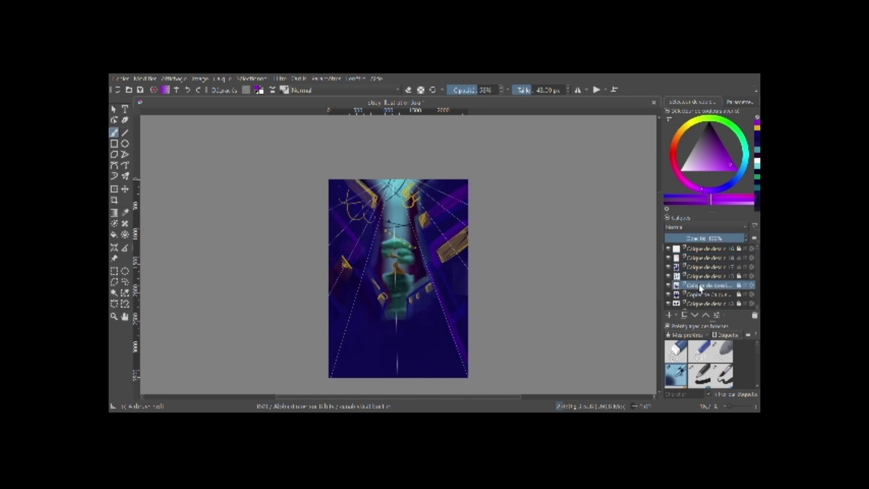
{"action": "mouse_move", "coordinate": [706, 285]}
{"action": "left_mouse_down"}
{"action": "mouse_move", "coordinate": [721, 249]}
{"action": "mouse_move", "coordinate": [721, 263]}
{"action": "mouse_move", "coordinate": [673, 250]}
{"action": "mouse_move", "coordinate": [732, 267]}
{"action": "left_mouse_up"}
{"action": "left_click", "coordinate": [722, 352]}
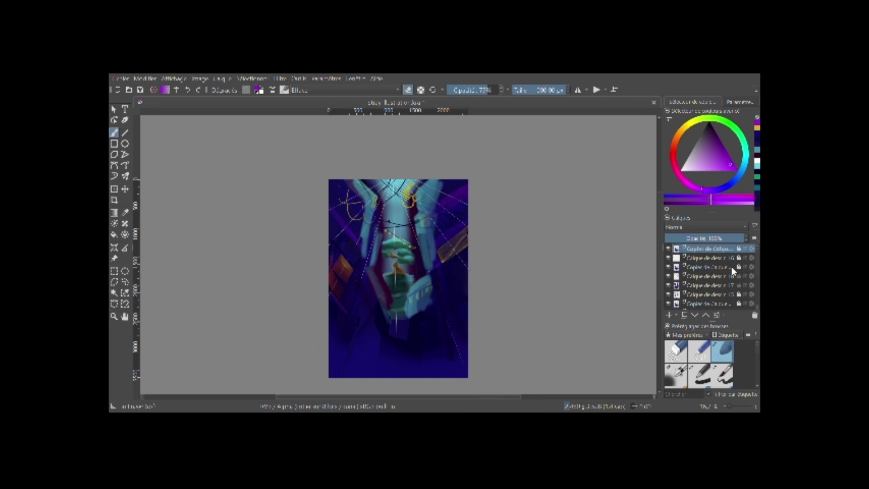
{"action": "left_click_drag", "start_coordinate": [453, 231], "coordinate": [457, 258]}
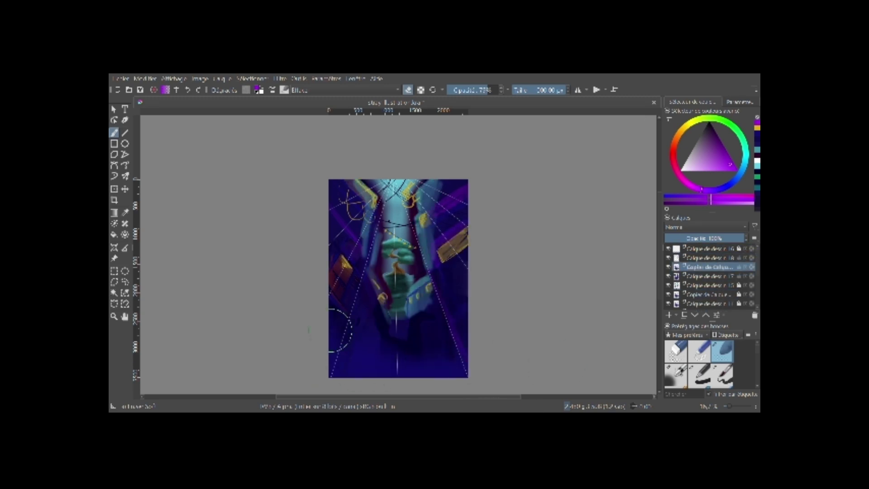
{"action": "left_click_drag", "start_coordinate": [434, 185], "coordinate": [416, 267]}
{"action": "left_click_drag", "start_coordinate": [371, 186], "coordinate": [344, 236]}
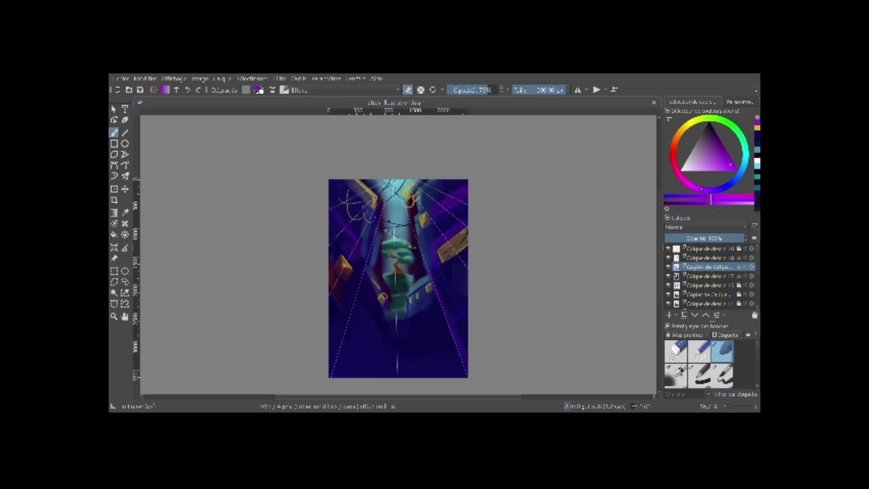
{"action": "left_click", "coordinate": [709, 276]}
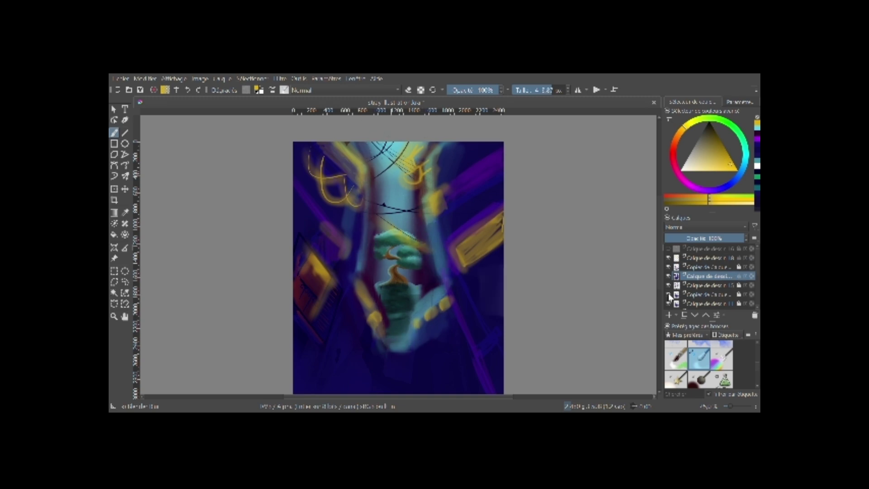
On the copied layer, draw three straight white lines fanning from the bottom vanishing point.
{"action": "left_click", "coordinate": [675, 295]}
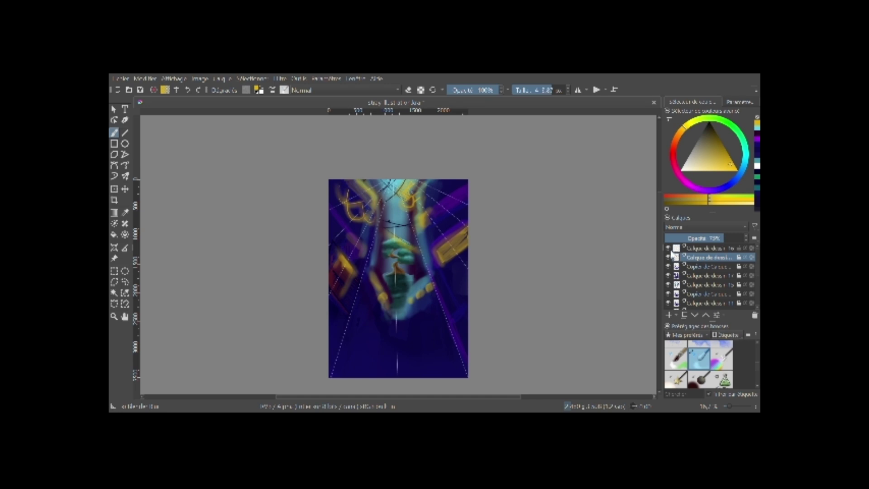
{"action": "mouse_move", "coordinate": [397, 376]}
{"action": "left_mouse_down"}
{"action": "mouse_move", "coordinate": [384, 179]}
{"action": "mouse_move", "coordinate": [415, 179]}
{"action": "left_mouse_up"}
{"action": "mouse_move", "coordinate": [398, 376]}
{"action": "left_mouse_down"}
{"action": "mouse_move", "coordinate": [459, 140]}
{"action": "mouse_move", "coordinate": [468, 273]}
{"action": "left_mouse_up"}
{"action": "mouse_move", "coordinate": [397, 376]}
{"action": "left_mouse_down"}
{"action": "mouse_move", "coordinate": [332, 180]}
{"action": "mouse_move", "coordinate": [328, 289]}
{"action": "left_mouse_up"}
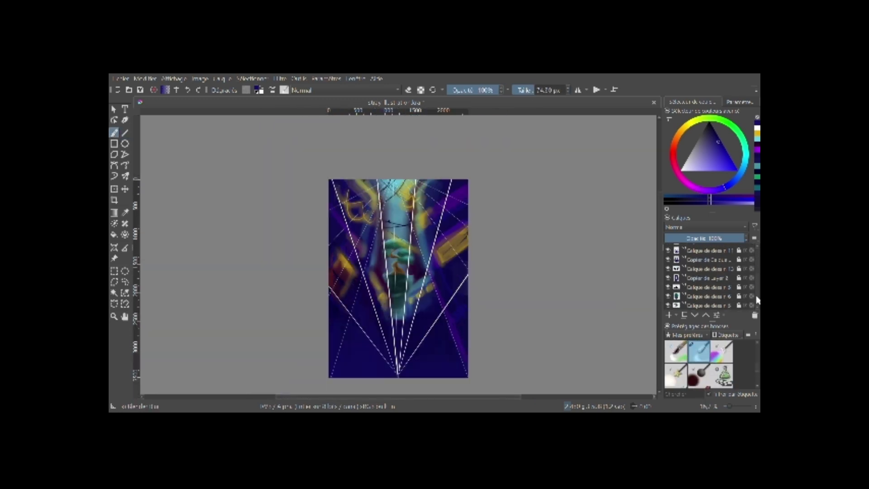
Hide the top layer so the white lines no longer show.
{"action": "scroll", "coordinate": [714, 296], "scroll_direction": "up", "scroll_amount": 5}
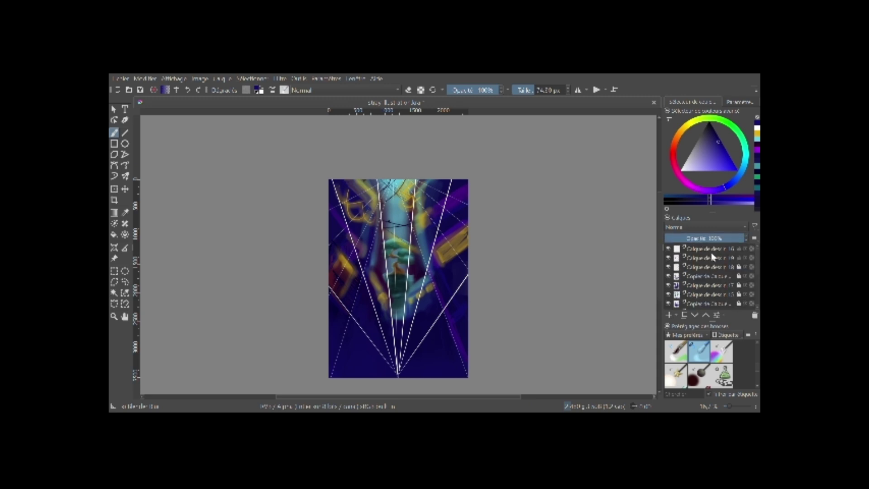
{"action": "left_click", "coordinate": [669, 248]}
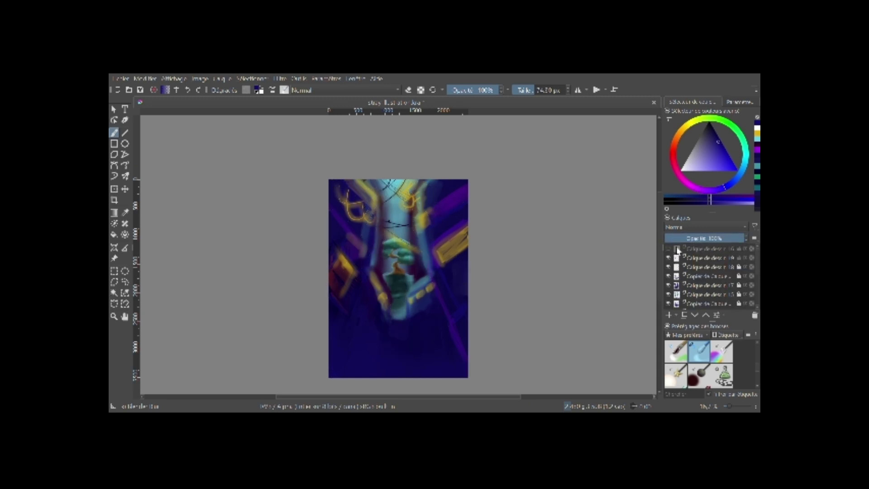
{"action": "scroll", "coordinate": [677, 250], "scroll_direction": "down", "scroll_amount": 1}
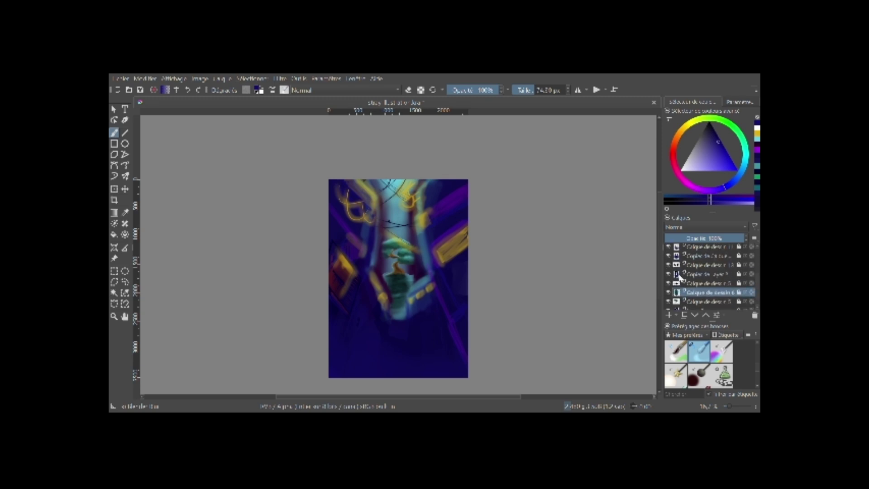
{"action": "scroll", "coordinate": [701, 270], "scroll_direction": "up", "scroll_amount": 1}
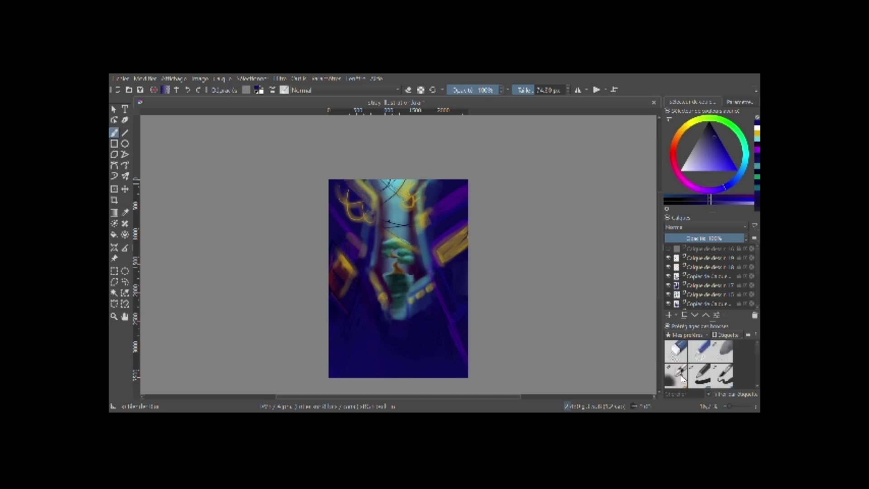
Merge the selected layer down twice and enlarge the layer list.
{"action": "left_click", "coordinate": [711, 257]}
{"action": "key", "text": "ctrl+e"}
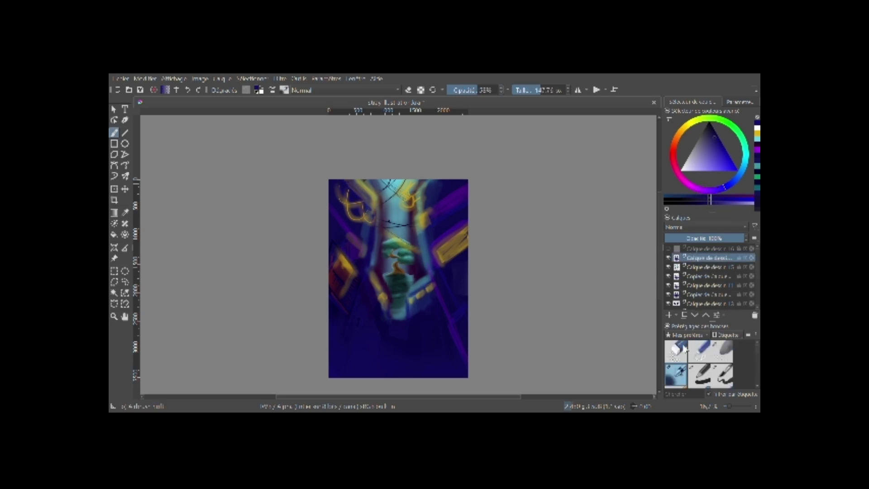
{"action": "key", "text": "ctrl+e"}
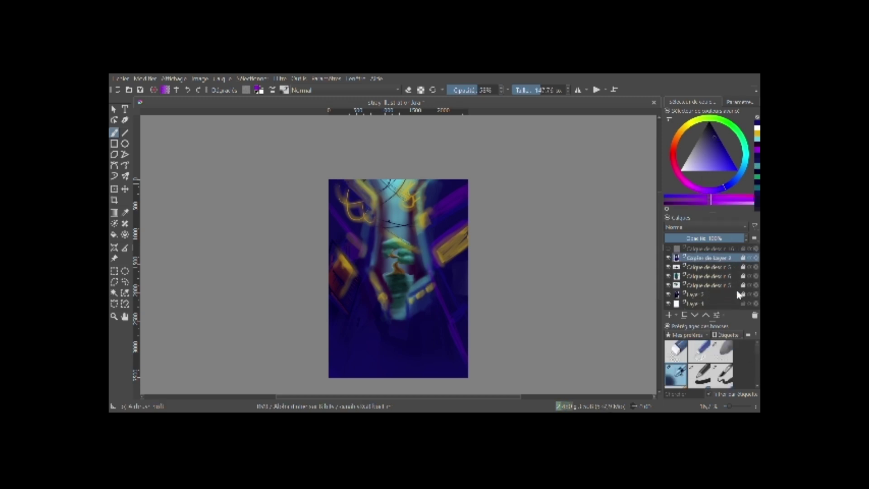
{"action": "left_click_drag", "start_coordinate": [714, 212], "coordinate": [713, 183]}
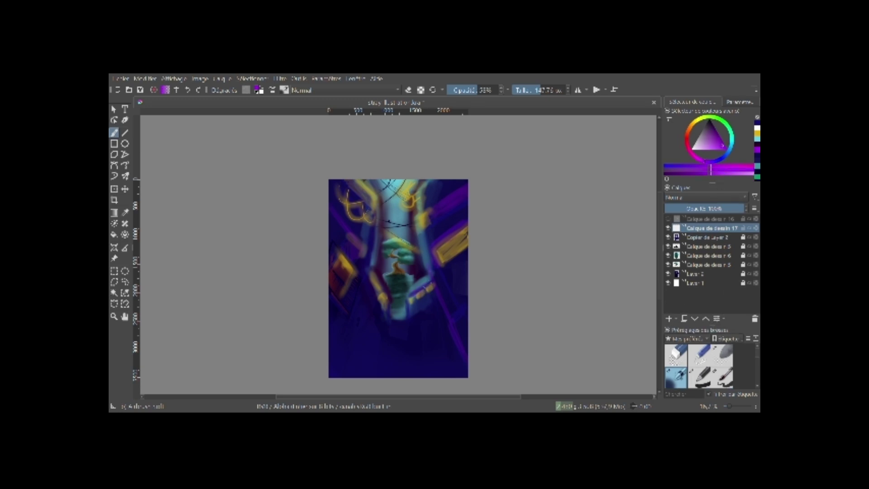
Paint a dark blue pen stroke on the right building, then toggle airbrush and eraser mode.
{"action": "left_click", "coordinate": [436, 277], "text": "ctrl"}
{"action": "key", "text": "slash"}
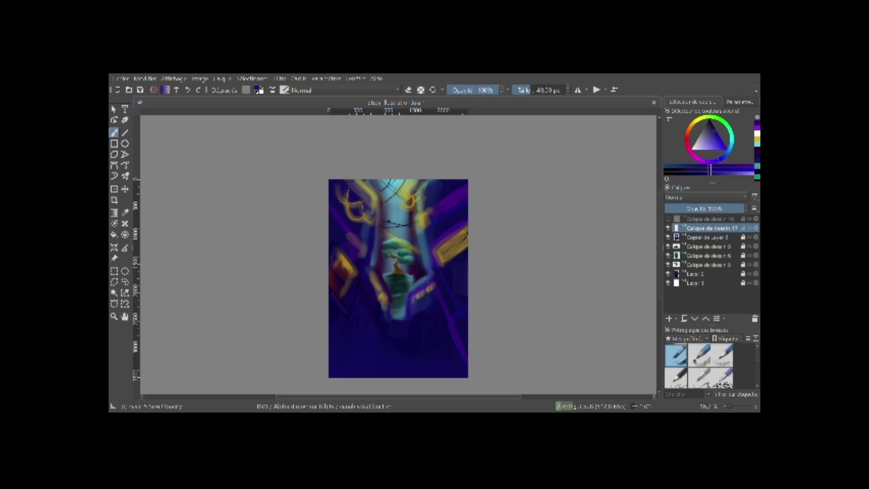
{"action": "mouse_move", "coordinate": [425, 225]}
{"action": "left_mouse_down"}
{"action": "mouse_move", "coordinate": [446, 183]}
{"action": "mouse_move", "coordinate": [434, 198]}
{"action": "mouse_move", "coordinate": [459, 183]}
{"action": "left_mouse_up"}
{"action": "key", "text": "slash"}
{"action": "left_click", "coordinate": [414, 199], "text": "ctrl"}
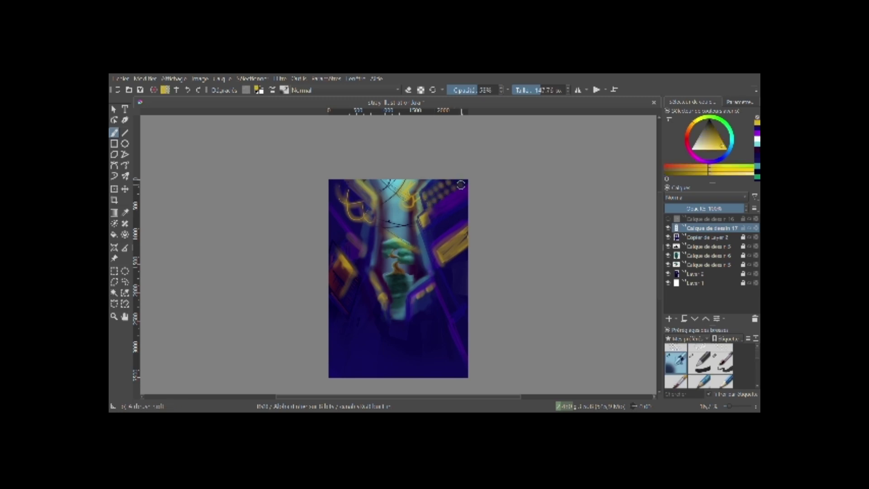
{"action": "key", "text": "slash"}
{"action": "left_click", "coordinate": [429, 198], "text": "ctrl"}
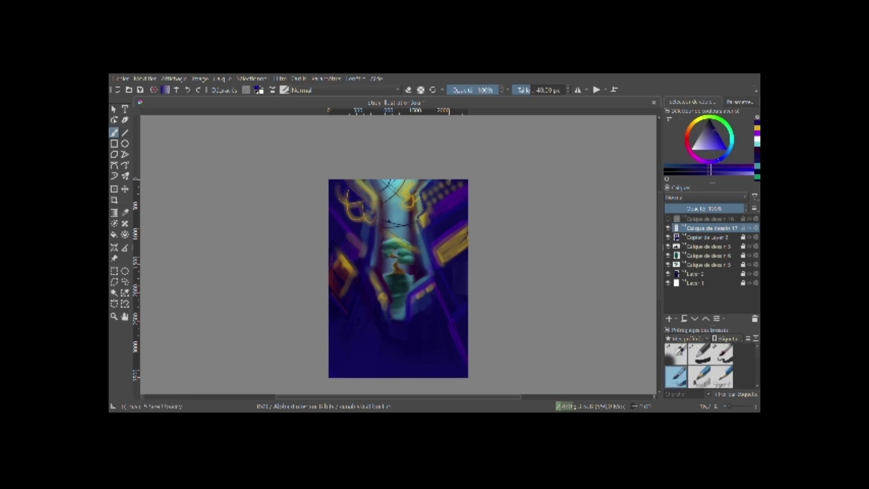
{"action": "key", "text": "slash"}
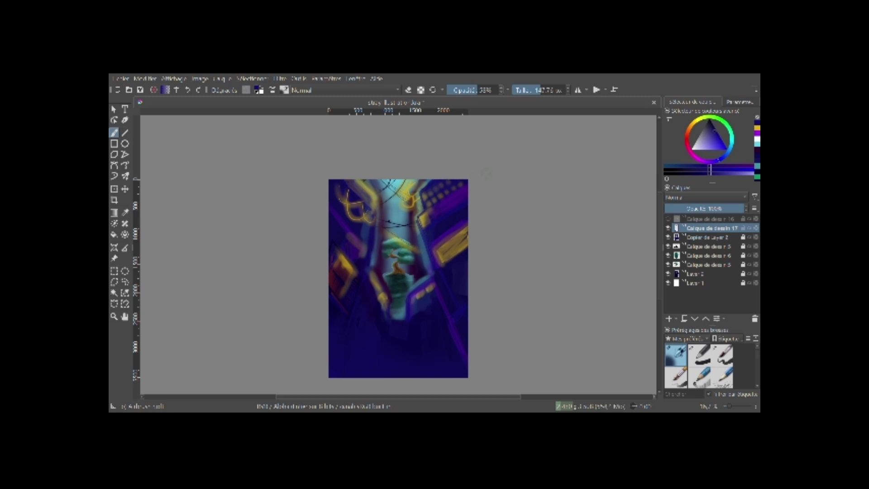
{"action": "key", "text": "e"}
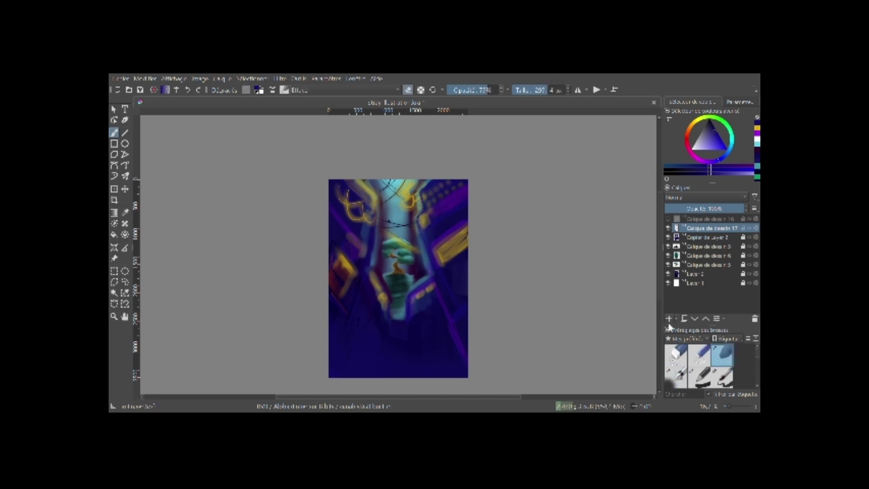
Add a new layer filled with dark blue and tune its opacity so the painting shows through.
{"action": "left_click", "coordinate": [668, 318]}
{"action": "left_click", "coordinate": [699, 377]}
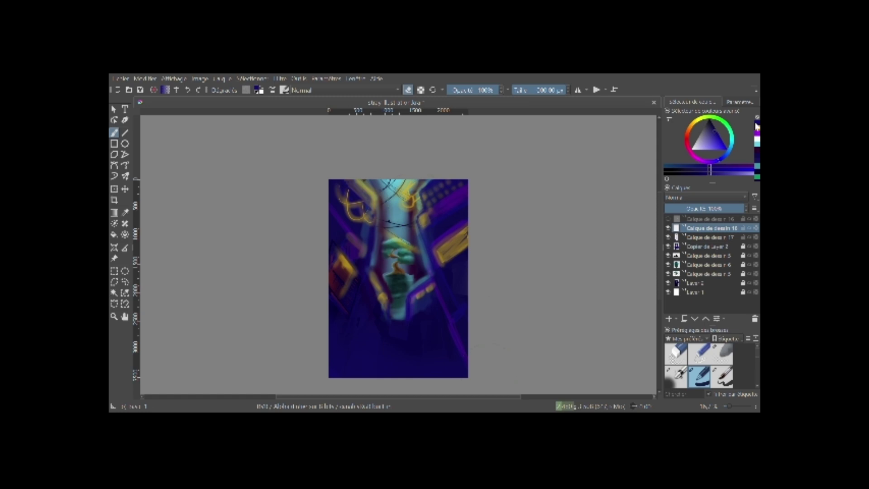
{"action": "key", "text": "shift+BackSpace"}
{"action": "left_click_drag", "start_coordinate": [724, 208], "coordinate": [679, 208]}
{"action": "left_click", "coordinate": [722, 354]}
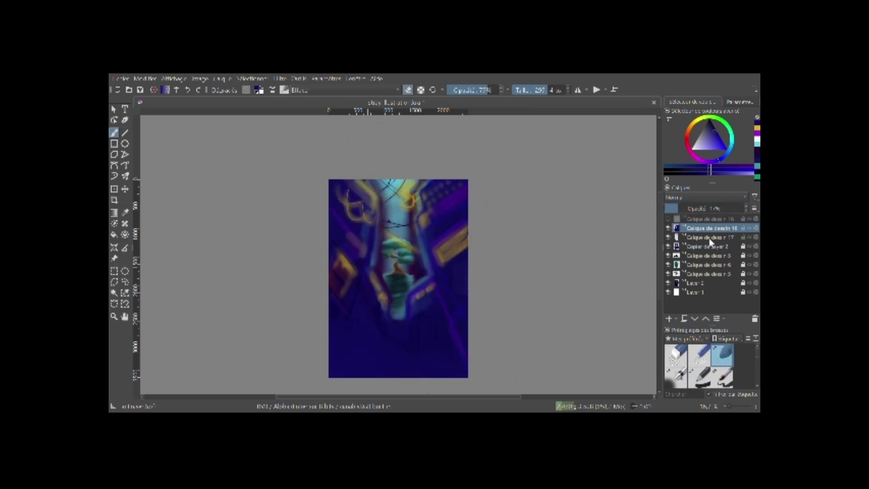
{"action": "left_click_drag", "start_coordinate": [713, 208], "coordinate": [731, 209]}
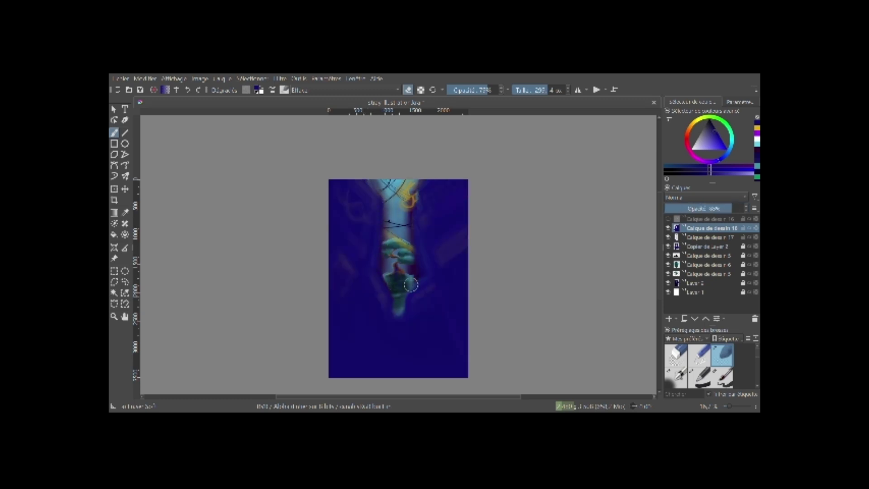
{"action": "left_click_drag", "start_coordinate": [730, 208], "coordinate": [701, 208]}
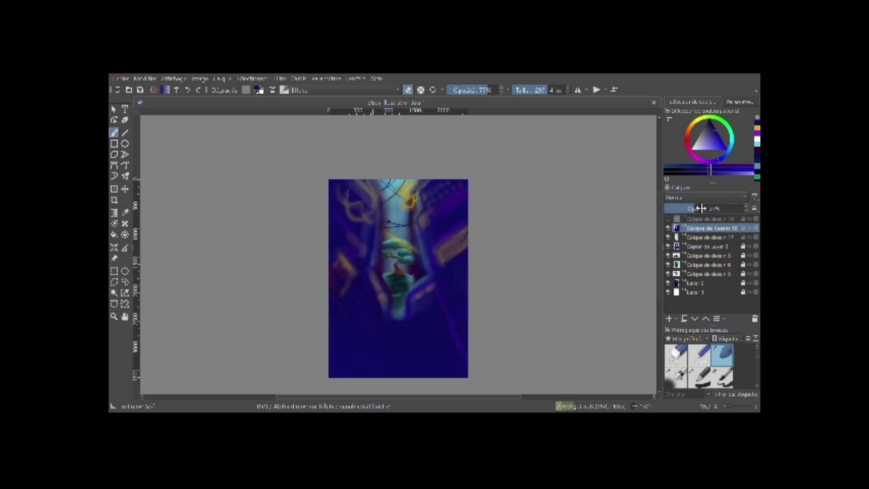
Above Copier de Layer 2, draw a thin dark wire across the alley on a 51%-opacity layer.
{"action": "left_click", "coordinate": [708, 246]}
{"action": "scroll", "coordinate": [699, 366], "scroll_direction": "down", "scroll_amount": 3}
{"action": "left_click", "coordinate": [699, 376]}
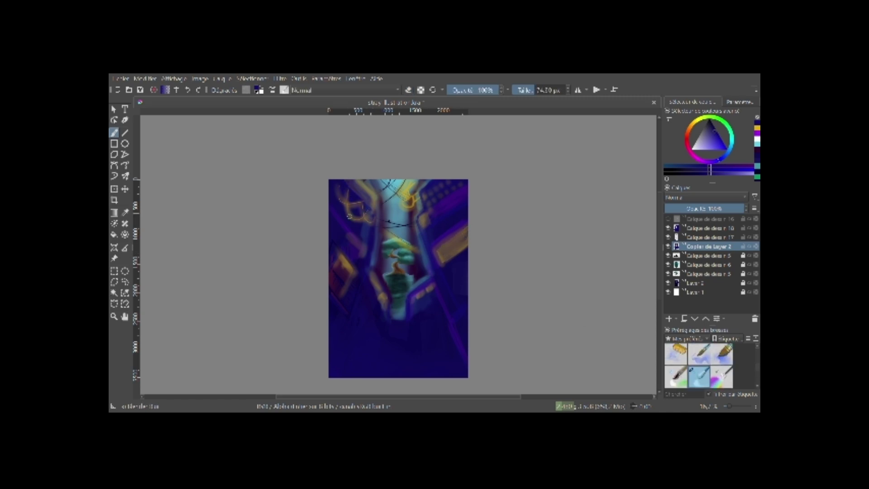
{"action": "scroll", "coordinate": [699, 365], "scroll_direction": "up", "scroll_amount": 3}
{"action": "left_click", "coordinate": [722, 376]}
{"action": "left_click", "coordinate": [668, 318]}
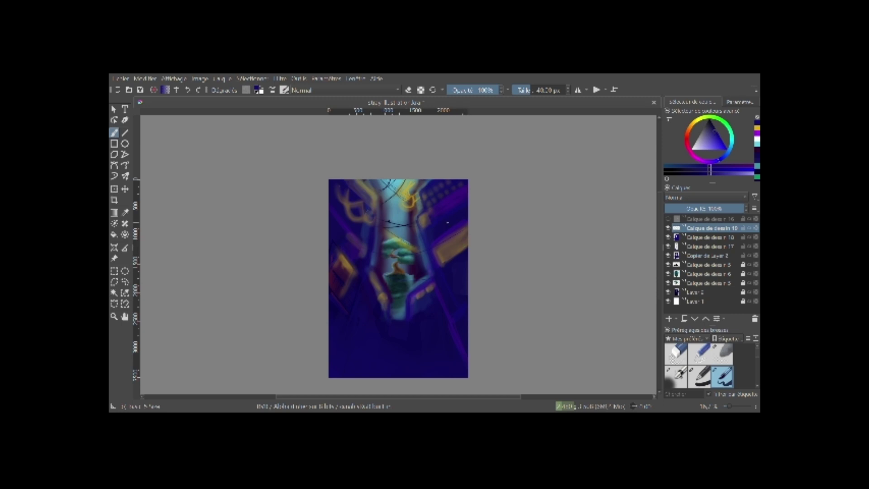
{"action": "left_click", "coordinate": [717, 136]}
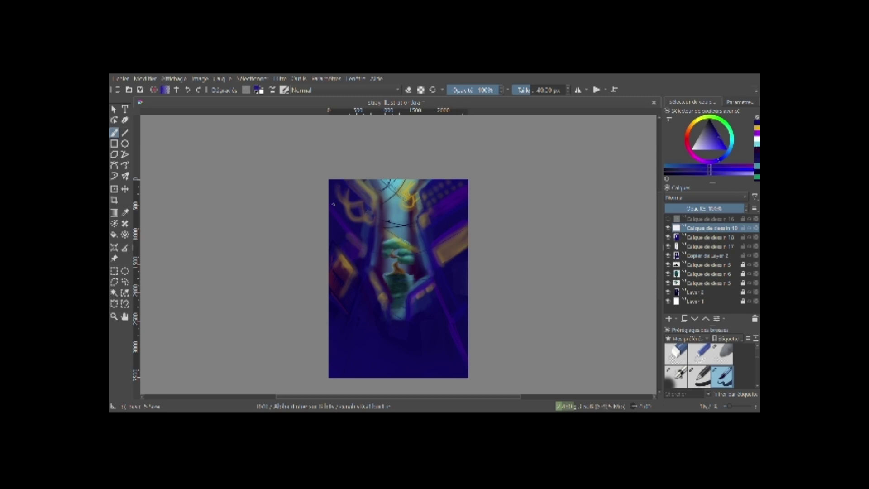
{"action": "left_click_drag", "start_coordinate": [383, 242], "coordinate": [408, 232]}
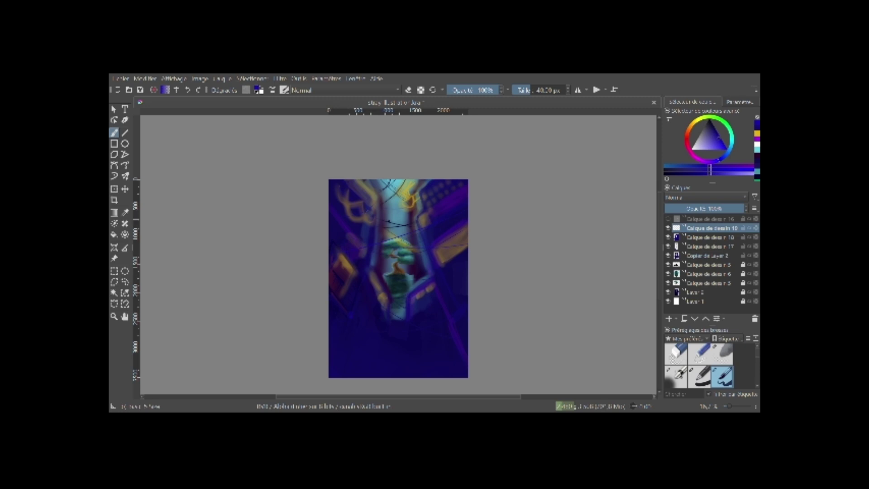
{"action": "left_click", "coordinate": [705, 208]}
Paint a light cyan glow layer over the canvas centre, then delete it.
{"action": "left_click", "coordinate": [684, 346]}
{"action": "key", "text": "Insert"}
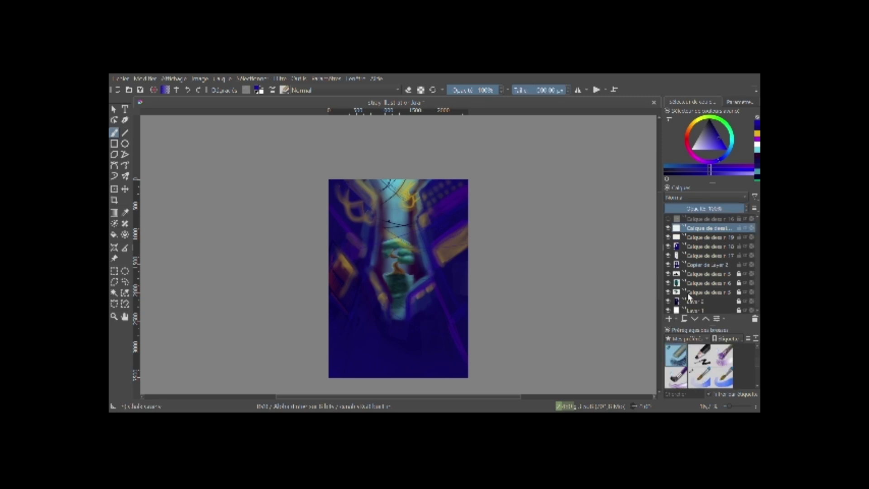
{"action": "left_click", "coordinate": [421, 283], "text": "ctrl"}
{"action": "left_click_drag", "start_coordinate": [421, 283], "coordinate": [435, 186]}
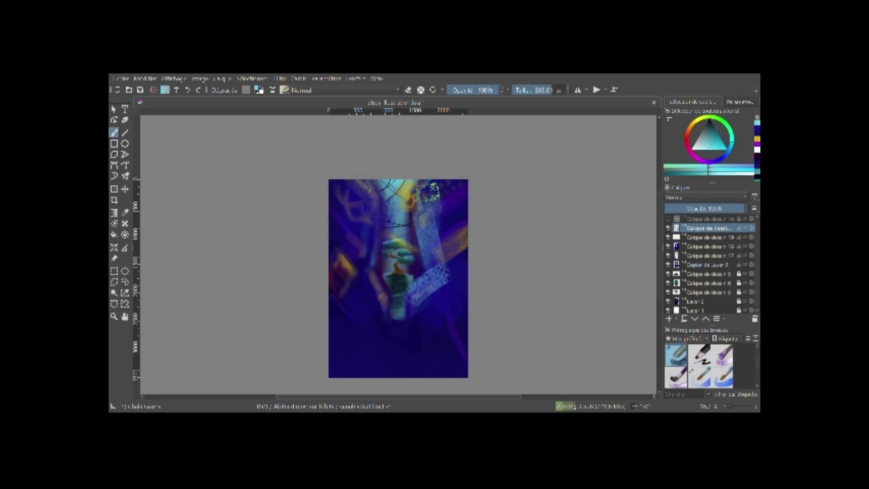
{"action": "left_click_drag", "start_coordinate": [371, 195], "coordinate": [376, 285]}
{"action": "left_click_drag", "start_coordinate": [375, 226], "coordinate": [398, 339]}
{"action": "left_click_drag", "start_coordinate": [724, 208], "coordinate": [680, 209]}
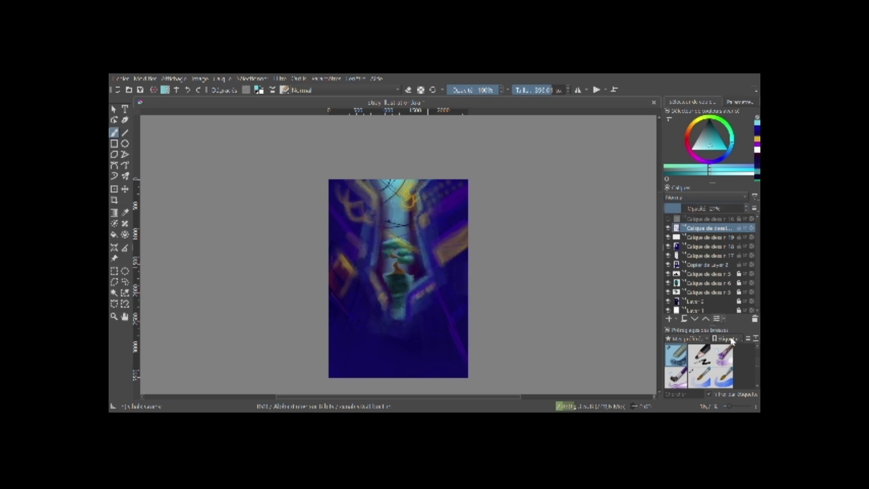
{"action": "key", "text": "e"}
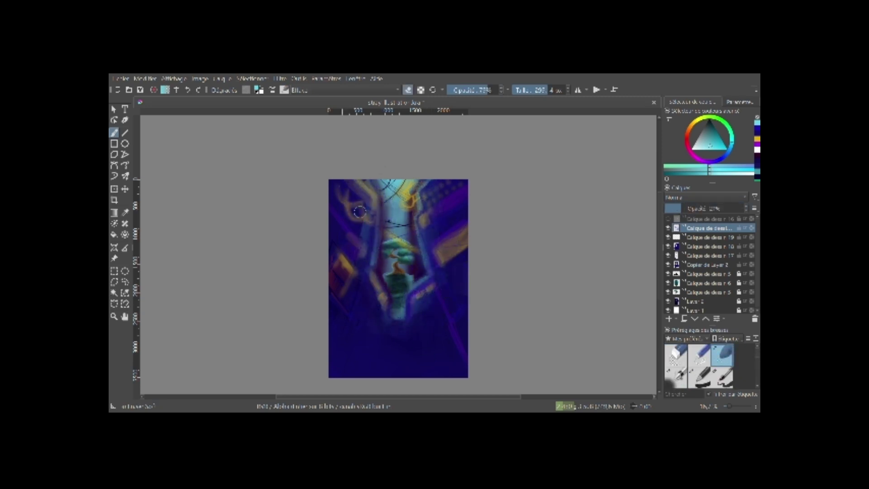
{"action": "left_click_drag", "start_coordinate": [679, 209], "coordinate": [676, 208]}
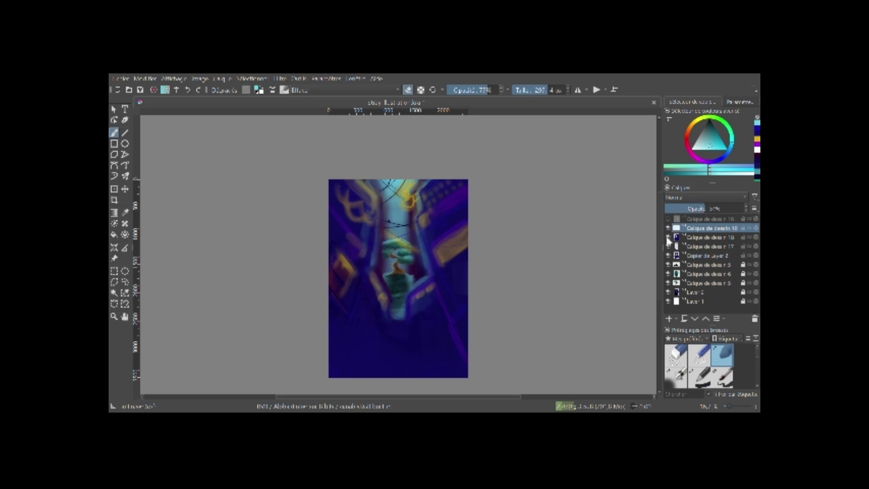
{"action": "left_click", "coordinate": [754, 318]}
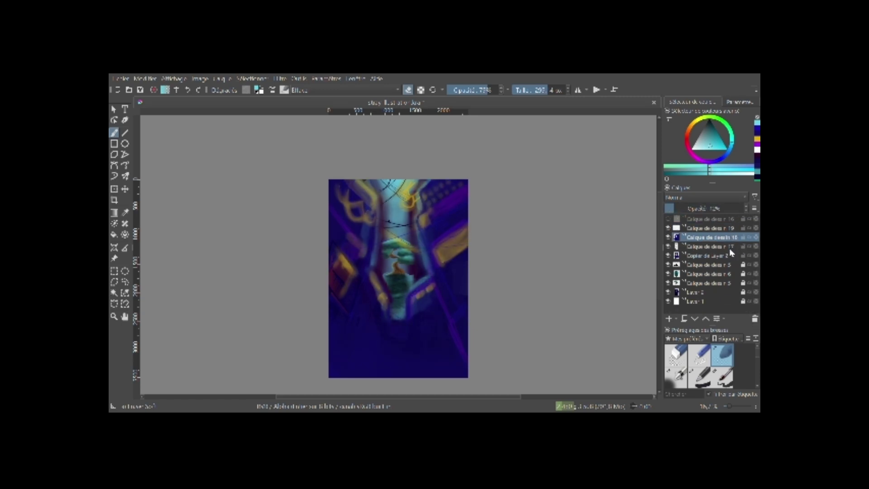
Move Calque de dessin 18 up and merge it down into Copier de Layer 2.
{"action": "left_click", "coordinate": [706, 318]}
{"action": "key", "text": "ctrl+e"}
{"action": "key", "text": "ctrl+e"}
{"action": "key", "text": "ctrl+e"}
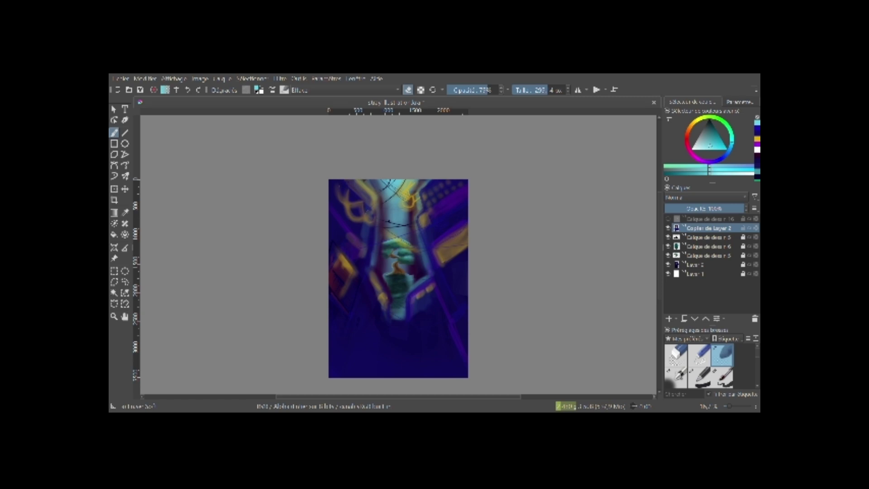
{"action": "left_click", "coordinate": [668, 227], "text": "alt"}
Add a dark blue fill layer, erase its top centre along the beam, and set opacity to about 19%.
{"action": "left_click", "coordinate": [668, 319]}
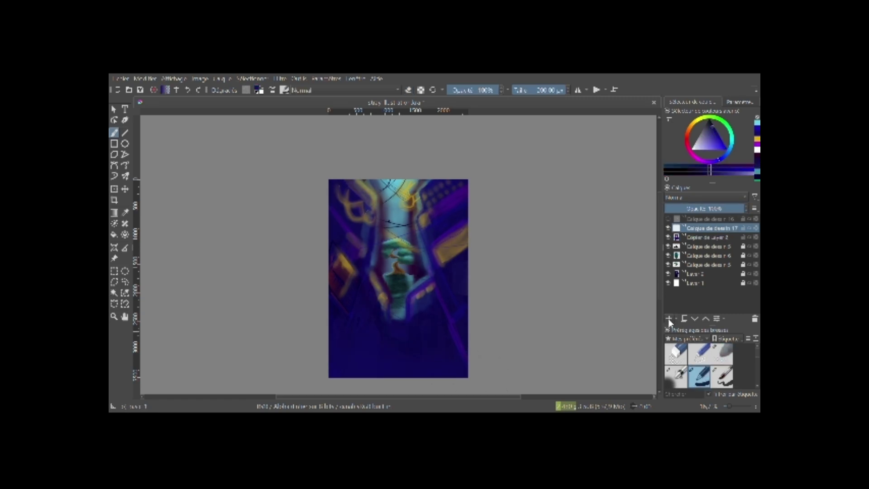
{"action": "key", "text": "shift+BackSpace"}
{"action": "left_click_drag", "start_coordinate": [742, 208], "coordinate": [717, 208]}
{"action": "left_click", "coordinate": [721, 354]}
{"action": "key", "text": "e"}
{"action": "mouse_move", "coordinate": [380, 190]}
{"action": "left_mouse_down"}
{"action": "mouse_move", "coordinate": [412, 195]}
{"action": "mouse_move", "coordinate": [393, 231]}
{"action": "mouse_move", "coordinate": [398, 316]}
{"action": "mouse_move", "coordinate": [393, 253]}
{"action": "left_mouse_up"}
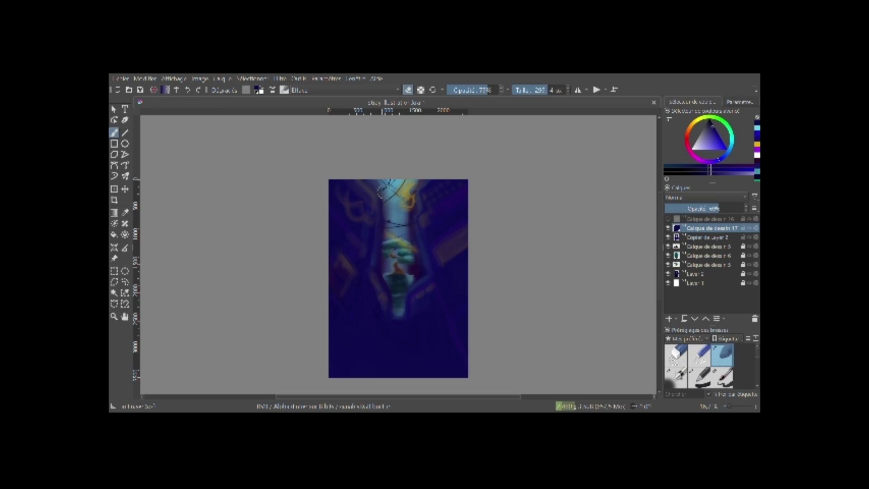
{"action": "left_click_drag", "start_coordinate": [714, 208], "coordinate": [685, 207]}
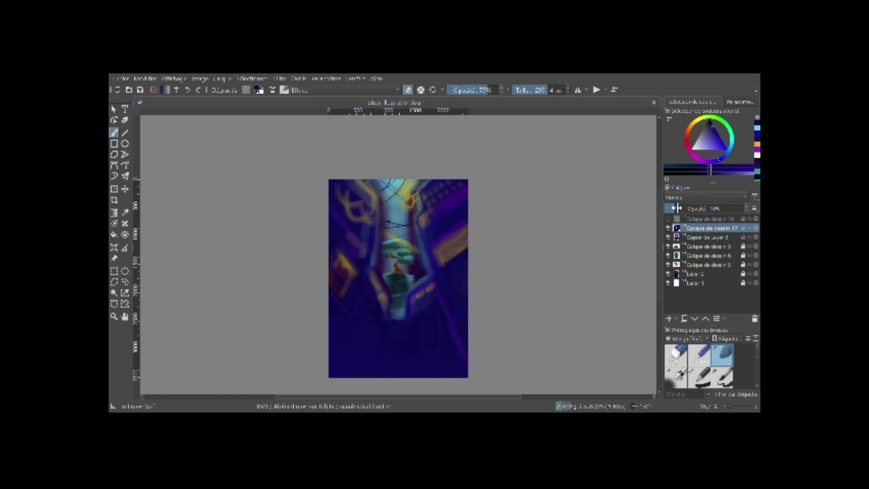
{"action": "key", "text": "minus"}
{"action": "key", "text": "minus"}
{"action": "key", "text": "minus"}
{"action": "key", "text": "minus"}
{"action": "mouse_move", "coordinate": [685, 208]}
{"action": "left_mouse_down"}
{"action": "mouse_move", "coordinate": [709, 209]}
{"action": "mouse_move", "coordinate": [686, 211]}
{"action": "left_mouse_up"}
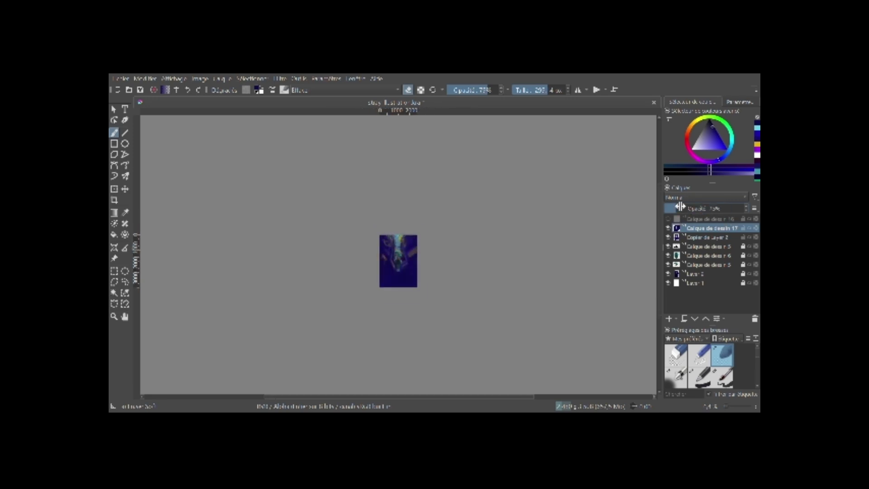
{"action": "key", "text": "plus"}
{"action": "key", "text": "plus"}
{"action": "key", "text": "plus"}
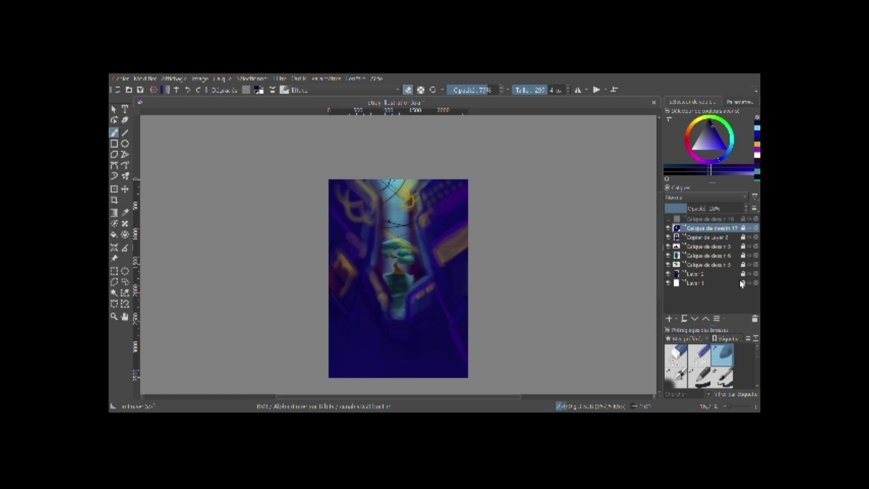
Delete the dark blue overlay layer and hide the Copier de Layer 2 building layer.
{"action": "left_click", "coordinate": [699, 247]}
{"action": "key", "text": "Insert"}
{"action": "left_click", "coordinate": [676, 375]}
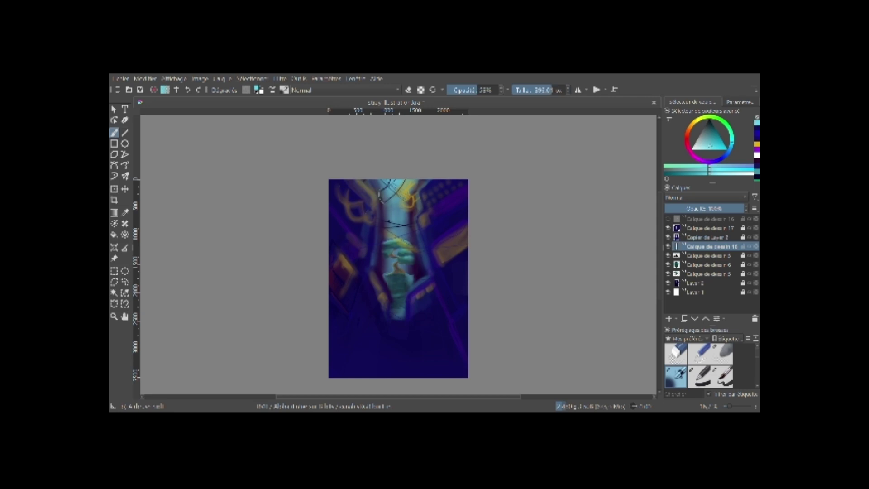
{"action": "key", "text": "Page_Up"}
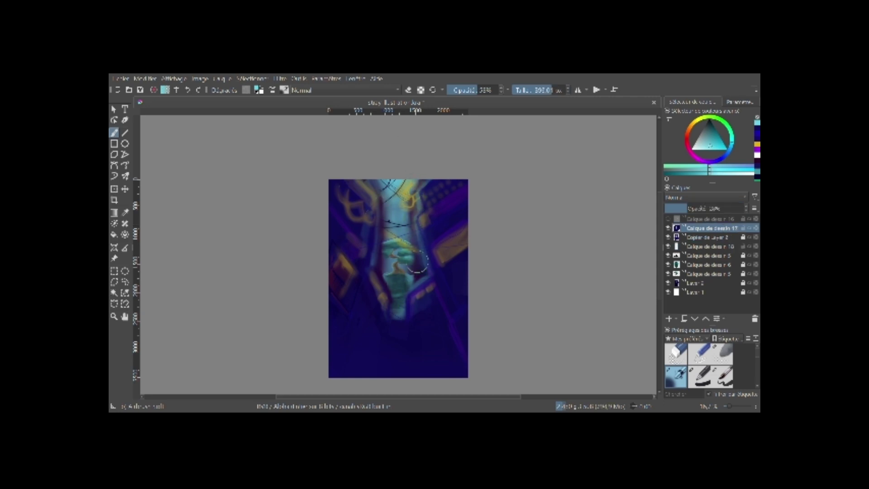
{"action": "left_click_drag", "start_coordinate": [686, 208], "coordinate": [673, 209]}
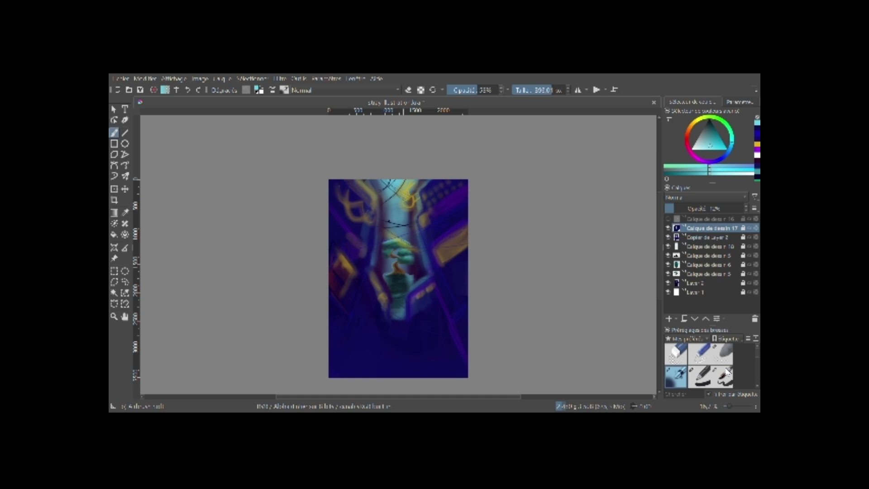
{"action": "key", "text": "ctrl+e"}
{"action": "left_click", "coordinate": [668, 228]}
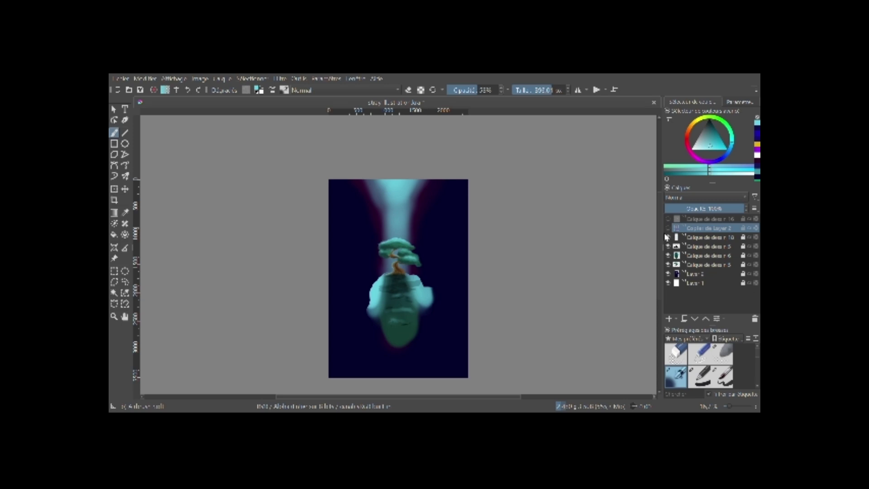
Show Copier de Layer 2 at full opacity and cycle its blend modes, starting with Saturation.
{"action": "left_click", "coordinate": [668, 228]}
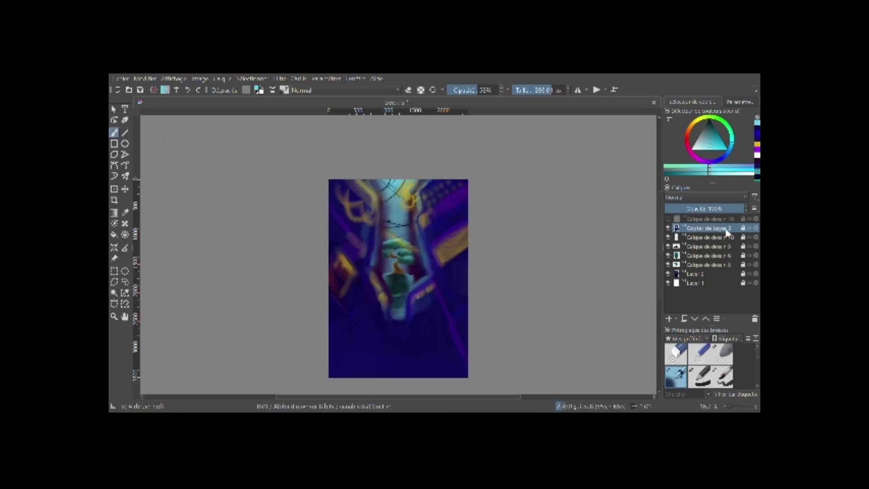
{"action": "left_click_drag", "start_coordinate": [742, 209], "coordinate": [731, 211]}
{"action": "key", "text": "ctrl+z"}
{"action": "key", "text": "ctrl+z"}
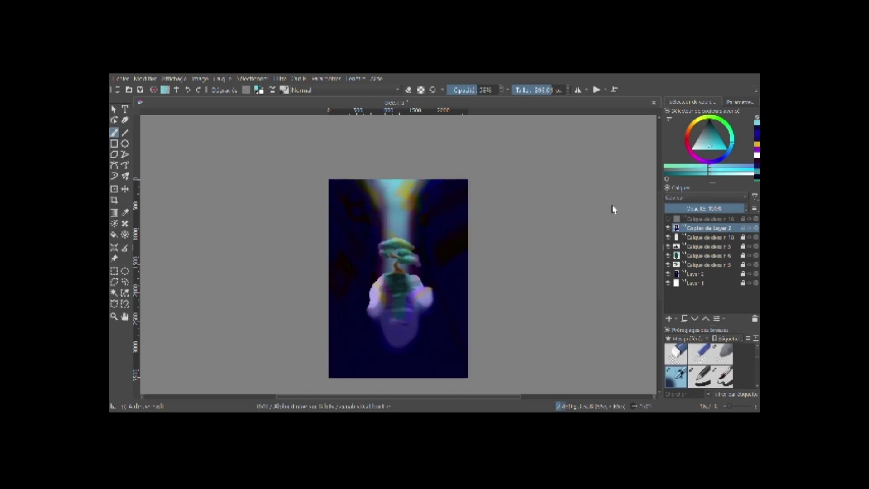
{"action": "key", "text": "alt+shift+t"}
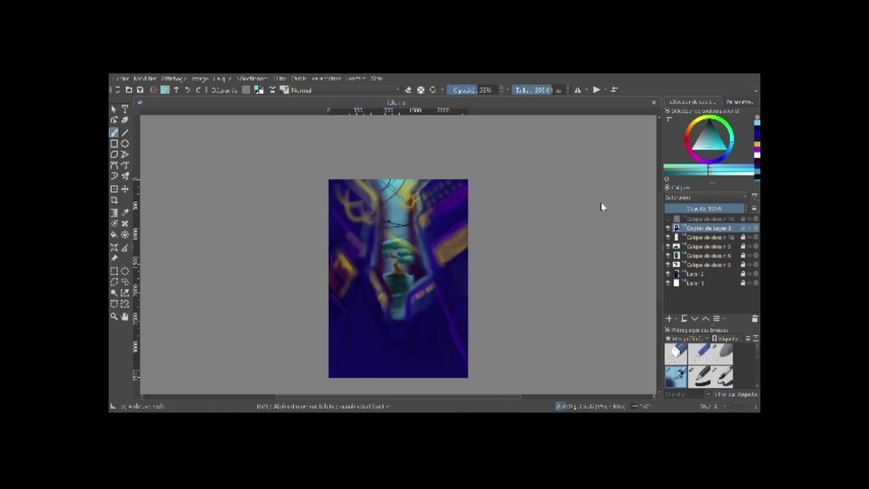
{"action": "key", "text": "alt+shift+plus"}
{"action": "key", "text": "alt+shift+plus"}
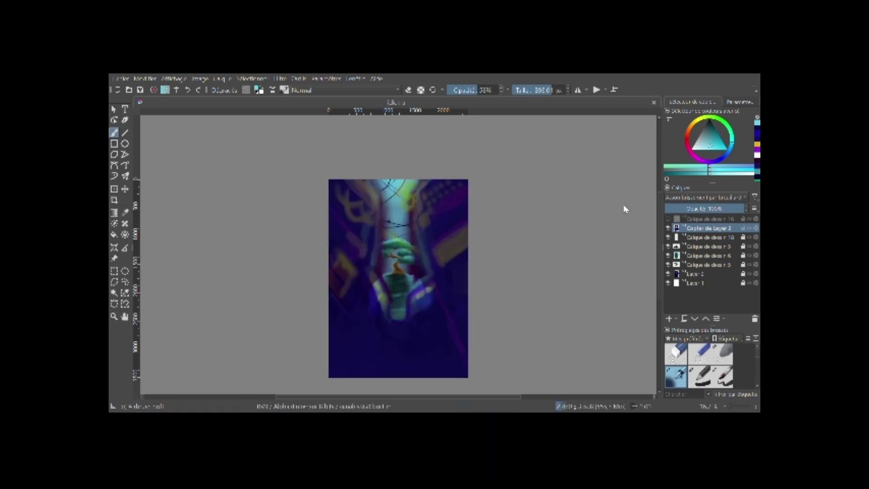
{"action": "key", "text": "alt+shift+plus"}
{"action": "key", "text": "alt+shift+plus"}
{"action": "key", "text": "alt+shift+plus"}
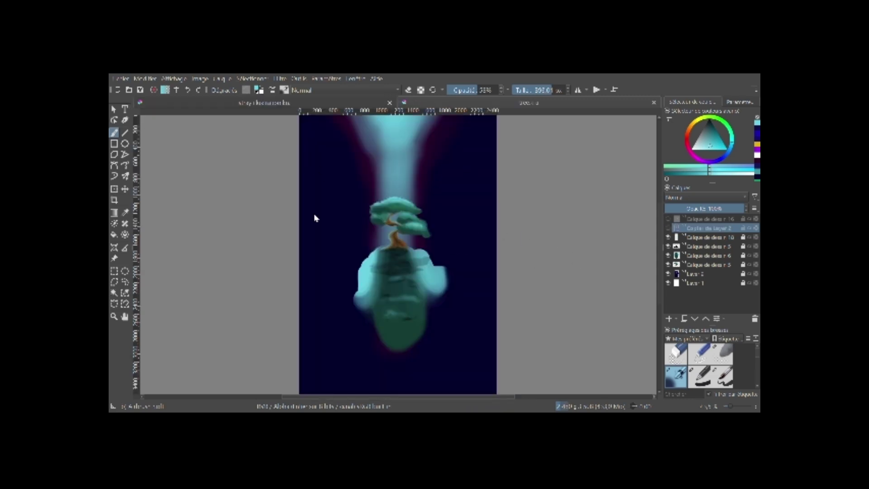
Close the two extra document tabs, keeping only the alley illustration.
{"action": "left_click", "coordinate": [653, 103]}
{"action": "left_click", "coordinate": [654, 103]}
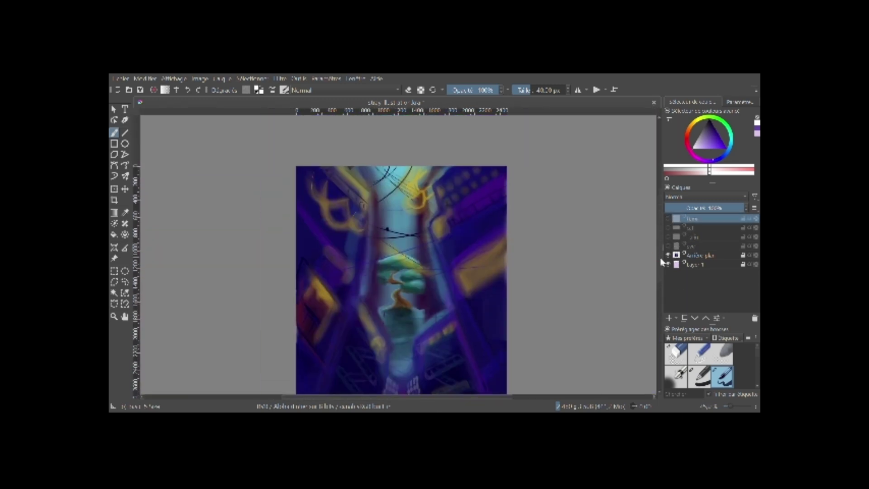
Paint three light highlight strokes across the yellow neon shape on the Arrière-plan layer.
{"action": "left_click", "coordinate": [732, 256]}
{"action": "left_click_drag", "start_coordinate": [443, 267], "coordinate": [519, 212]}
{"action": "left_click_drag", "start_coordinate": [448, 262], "coordinate": [545, 190]}
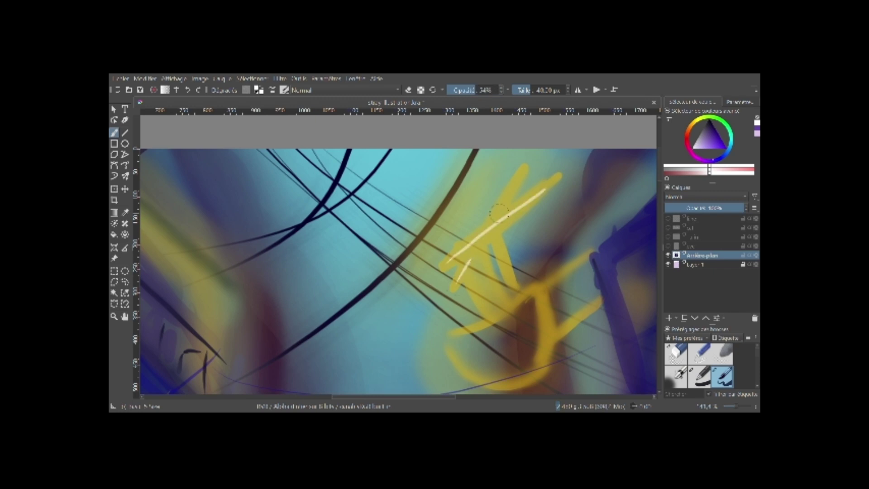
{"action": "left_click_drag", "start_coordinate": [475, 251], "coordinate": [520, 174]}
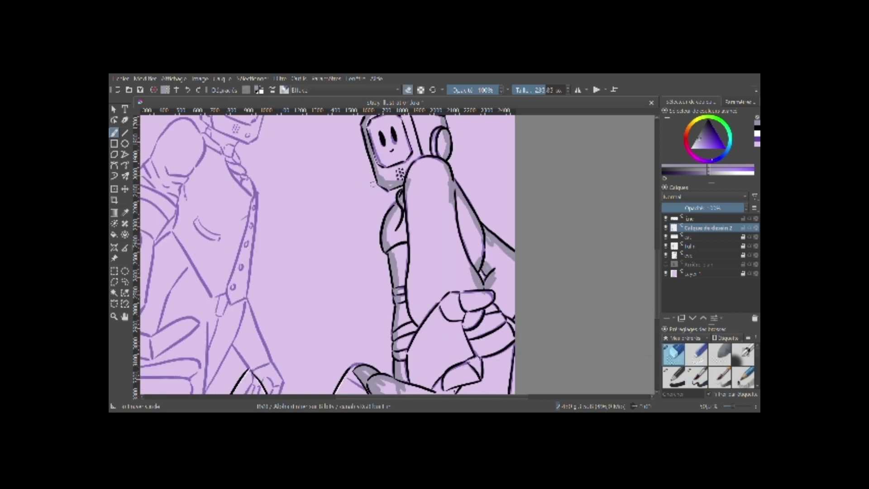
Shade the right robot's head, neck and arm flat grey with a large brush.
{"action": "scroll", "coordinate": [326, 253], "scroll_direction": "down", "scroll_amount": 5}
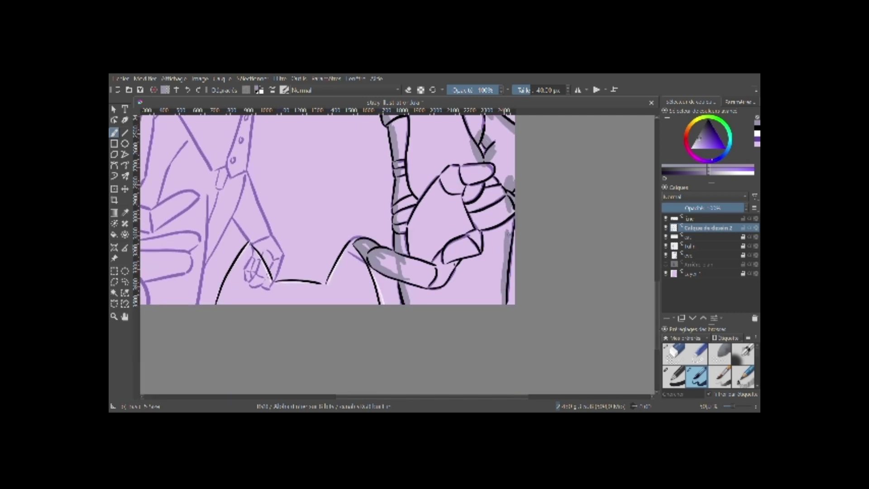
{"action": "left_click", "coordinate": [673, 376]}
{"action": "left_click_drag", "start_coordinate": [448, 271], "coordinate": [481, 246]}
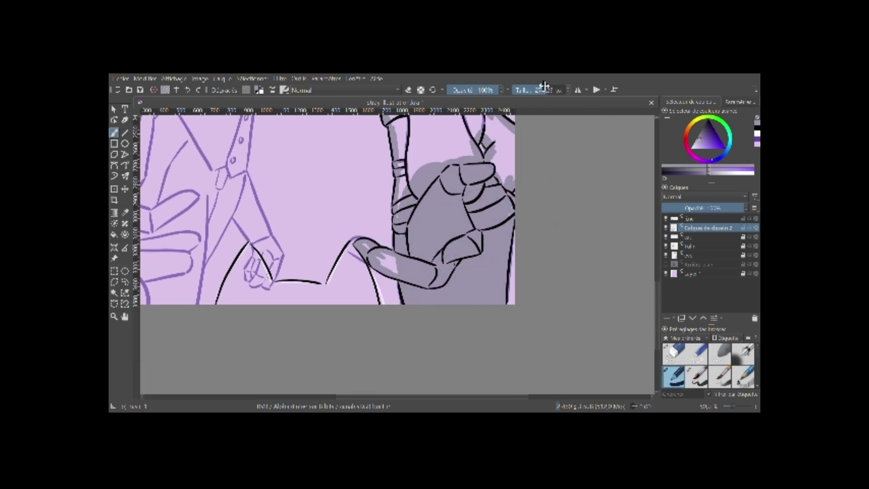
{"action": "scroll", "coordinate": [453, 248], "scroll_direction": "up", "scroll_amount": 6}
{"action": "mouse_move", "coordinate": [434, 145]}
{"action": "left_mouse_down"}
{"action": "mouse_move", "coordinate": [393, 213]}
{"action": "mouse_move", "coordinate": [403, 313]}
{"action": "mouse_move", "coordinate": [425, 258]}
{"action": "left_mouse_up"}
{"action": "mouse_move", "coordinate": [446, 204]}
{"action": "left_mouse_down"}
{"action": "mouse_move", "coordinate": [424, 336]}
{"action": "mouse_move", "coordinate": [480, 240]}
{"action": "left_mouse_up"}
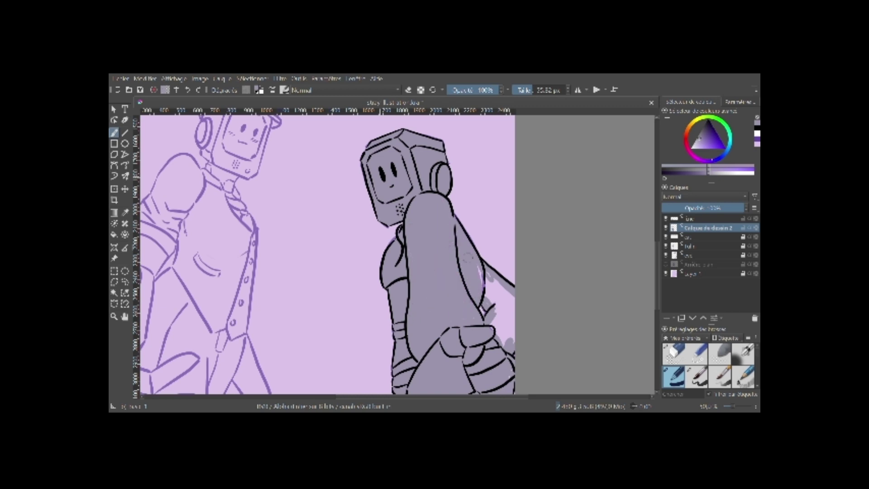
{"action": "left_click_drag", "start_coordinate": [480, 271], "coordinate": [507, 321]}
{"action": "scroll", "coordinate": [498, 326], "scroll_direction": "down", "scroll_amount": 3}
{"action": "scroll", "coordinate": [498, 325], "scroll_direction": "down", "scroll_amount": 3}
Add a new paint layer and fill grey between the characters' hands.
{"action": "left_click", "coordinate": [665, 264]}
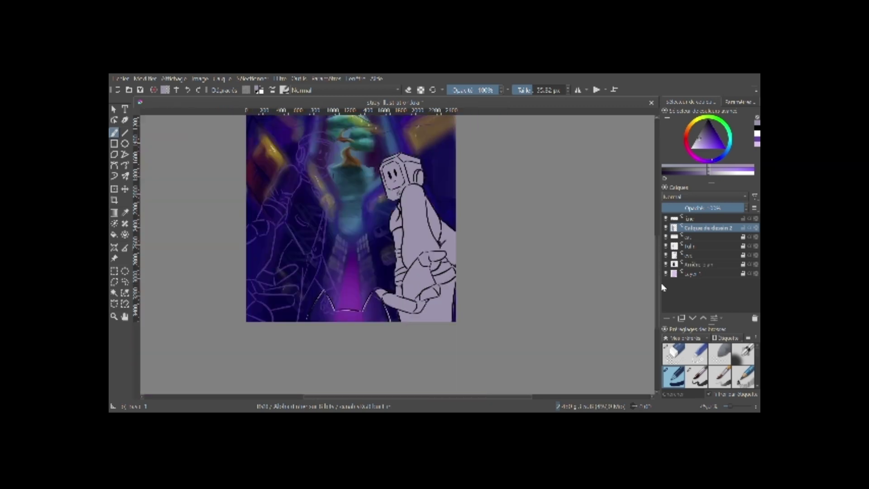
{"action": "key", "text": "Insert"}
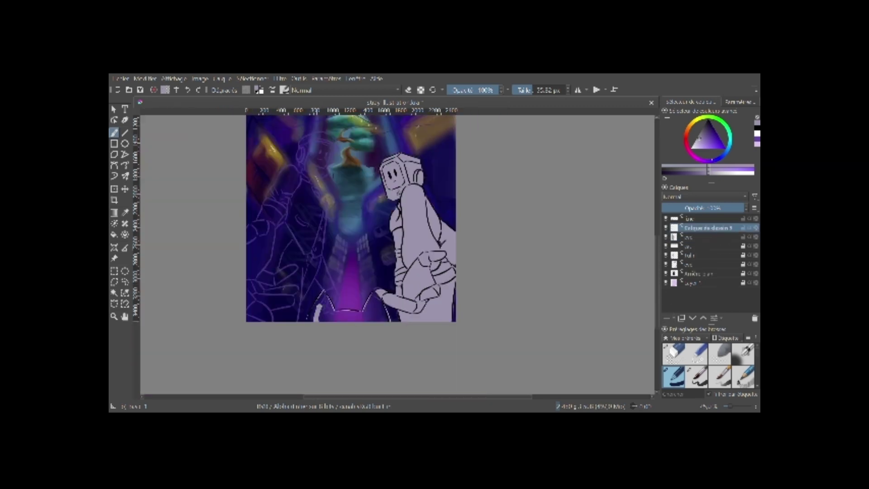
{"action": "left_click", "coordinate": [665, 273]}
{"action": "mouse_move", "coordinate": [317, 294]}
{"action": "left_mouse_down"}
{"action": "mouse_move", "coordinate": [333, 319]}
{"action": "mouse_move", "coordinate": [373, 312]}
{"action": "mouse_move", "coordinate": [373, 298]}
{"action": "mouse_move", "coordinate": [384, 319]}
{"action": "left_mouse_up"}
{"action": "key", "text": "plus"}
{"action": "left_click", "coordinate": [697, 375]}
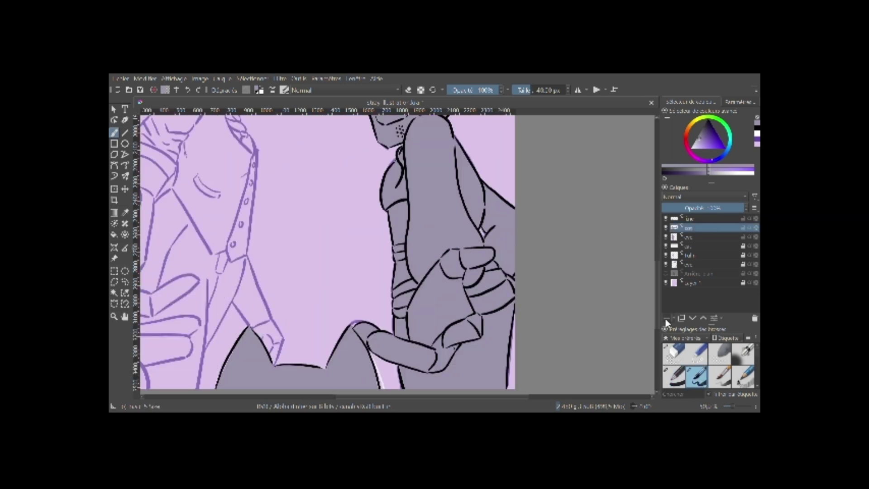
{"action": "left_click", "coordinate": [667, 318]}
Rename the new layer 'lum' and show the city background again.
{"action": "double_click", "coordinate": [733, 226]}
{"action": "type", "text": "lum"}
{"action": "key", "text": "Return"}
{"action": "key", "text": "minus"}
{"action": "key", "text": "minus"}
{"action": "left_click", "coordinate": [665, 283]}
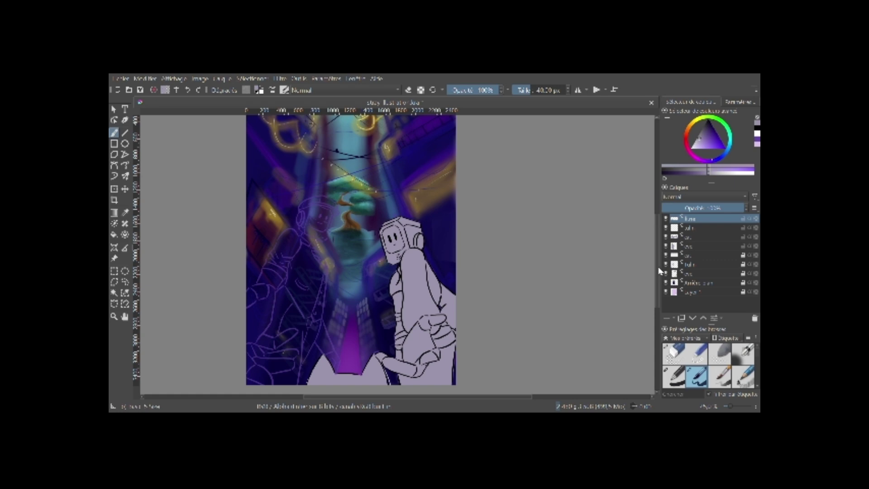
Delete two unused layers and select the top line-art layer.
{"action": "left_click", "coordinate": [688, 277]}
{"action": "key", "text": "ctrl+e"}
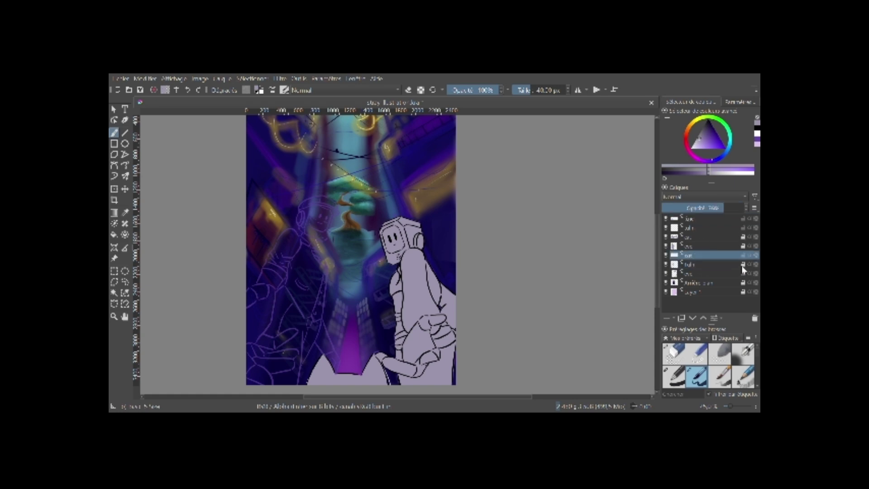
{"action": "key", "text": "ctrl+e"}
{"action": "left_click", "coordinate": [714, 221]}
Hide the city background and ink the helmet top and visor brim in black.
{"action": "left_click", "coordinate": [666, 265]}
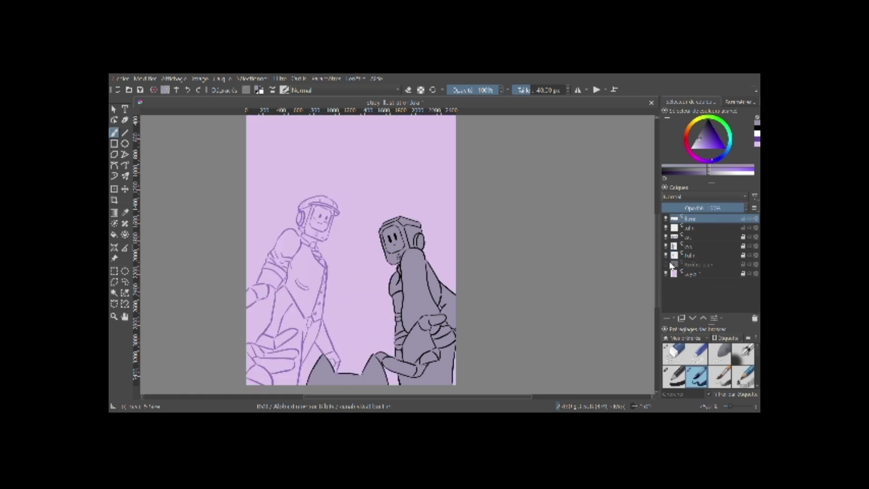
{"action": "scroll", "coordinate": [267, 210], "scroll_direction": "up", "scroll_amount": 5}
{"action": "key", "text": "d"}
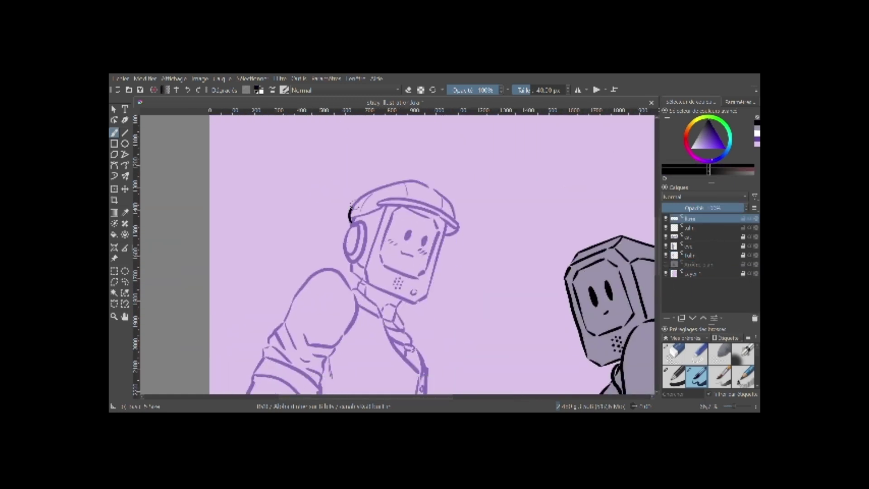
{"action": "mouse_move", "coordinate": [350, 221]}
{"action": "left_mouse_down"}
{"action": "mouse_move", "coordinate": [419, 180]}
{"action": "mouse_move", "coordinate": [456, 209]}
{"action": "left_mouse_up"}
{"action": "left_click_drag", "start_coordinate": [375, 203], "coordinate": [460, 228]}
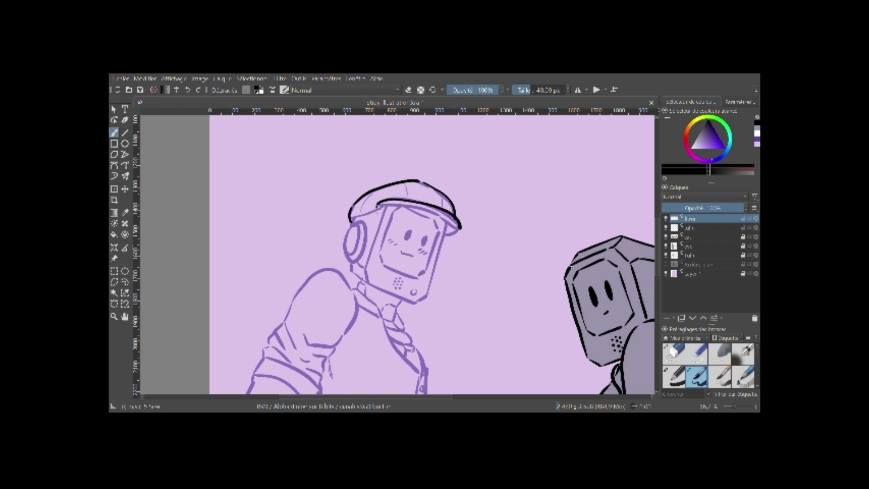
{"action": "mouse_move", "coordinate": [377, 208]}
{"action": "left_mouse_down"}
{"action": "mouse_move", "coordinate": [425, 213]}
{"action": "mouse_move", "coordinate": [461, 233]}
{"action": "left_mouse_up"}
Ink the helmet panel lines and face screen outline, undoing the bottom outline.
{"action": "left_click_drag", "start_coordinate": [377, 191], "coordinate": [362, 211]}
{"action": "left_click_drag", "start_coordinate": [407, 185], "coordinate": [366, 283]}
{"action": "mouse_move", "coordinate": [396, 209]}
{"action": "left_mouse_down"}
{"action": "mouse_move", "coordinate": [379, 257]}
{"action": "mouse_move", "coordinate": [438, 226]}
{"action": "mouse_move", "coordinate": [427, 271]}
{"action": "left_mouse_up"}
{"action": "mouse_move", "coordinate": [425, 277]}
{"action": "left_mouse_down"}
{"action": "mouse_move", "coordinate": [384, 270]}
{"action": "mouse_move", "coordinate": [416, 280]}
{"action": "left_mouse_up"}
{"action": "key", "text": "ctrl+z"}
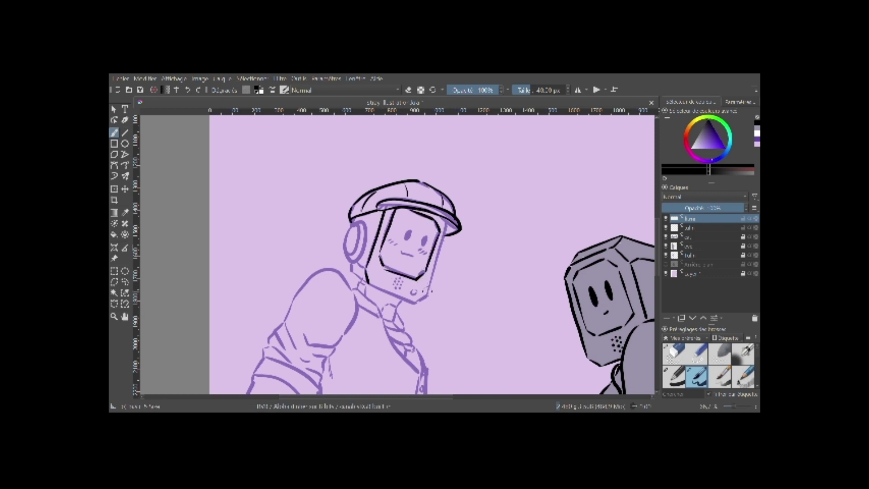
{"action": "key", "text": "ctrl+z"}
Ink the screen's right and bottom edges, its button, mouth, eye and the ear piece.
{"action": "left_click_drag", "start_coordinate": [452, 222], "coordinate": [428, 293]}
{"action": "mouse_move", "coordinate": [371, 285]}
{"action": "left_mouse_down"}
{"action": "mouse_move", "coordinate": [416, 306]}
{"action": "mouse_move", "coordinate": [414, 294]}
{"action": "left_mouse_up"}
{"action": "left_click_drag", "start_coordinate": [402, 254], "coordinate": [412, 254]}
{"action": "left_click_drag", "start_coordinate": [409, 230], "coordinate": [409, 239]}
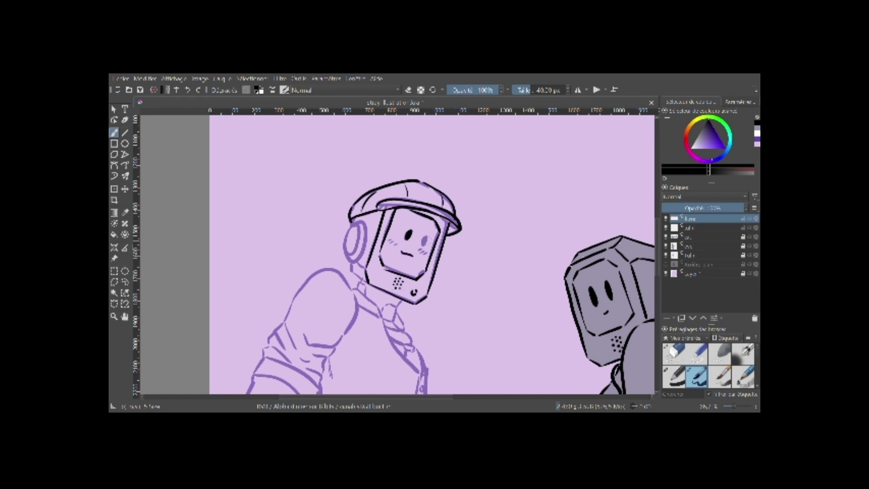
{"action": "mouse_move", "coordinate": [364, 222]}
{"action": "left_mouse_down"}
{"action": "mouse_move", "coordinate": [355, 259]}
{"action": "mouse_move", "coordinate": [367, 282]}
{"action": "mouse_move", "coordinate": [400, 307]}
{"action": "left_mouse_up"}
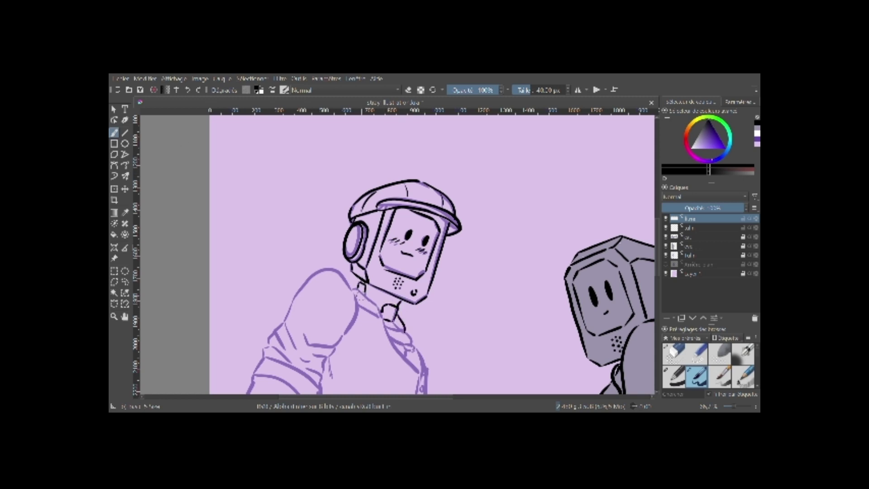
{"action": "mouse_move", "coordinate": [352, 288]}
{"action": "left_mouse_down"}
{"action": "mouse_move", "coordinate": [378, 307]}
{"action": "mouse_move", "coordinate": [422, 377]}
{"action": "left_mouse_up"}
{"action": "key", "text": "ctrl+z"}
Ink the tie knot, tie and the row of shirt buttons.
{"action": "scroll", "coordinate": [645, 280], "scroll_direction": "down", "scroll_amount": 3}
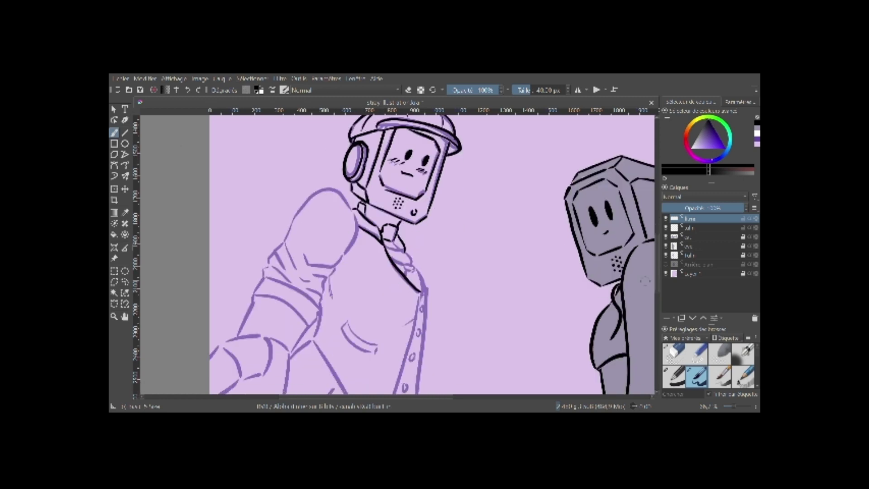
{"action": "mouse_move", "coordinate": [386, 245]}
{"action": "left_mouse_down"}
{"action": "mouse_move", "coordinate": [421, 263]}
{"action": "mouse_move", "coordinate": [429, 293]}
{"action": "left_mouse_up"}
{"action": "scroll", "coordinate": [421, 254], "scroll_direction": "down", "scroll_amount": 5}
{"action": "left_click_drag", "start_coordinate": [429, 172], "coordinate": [413, 299]}
{"action": "left_click_drag", "start_coordinate": [428, 153], "coordinate": [427, 174]}
{"action": "left_click_drag", "start_coordinate": [398, 244], "coordinate": [385, 308]}
{"action": "left_click_drag", "start_coordinate": [420, 158], "coordinate": [397, 244]}
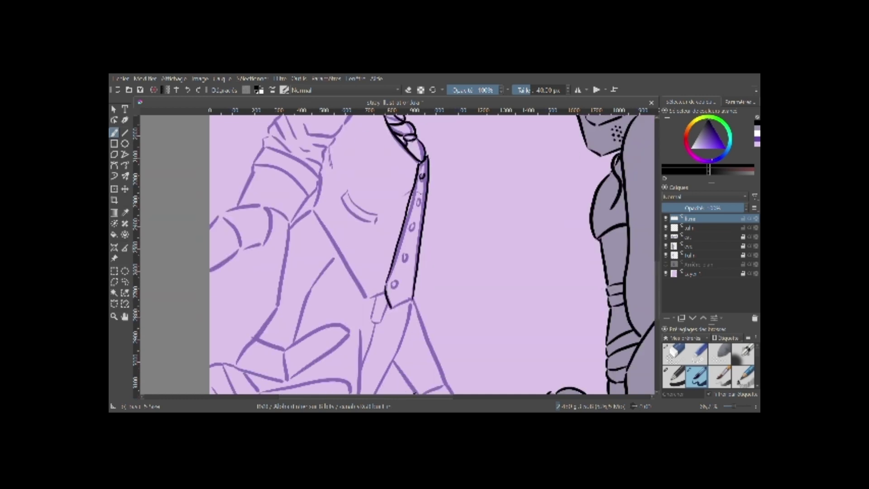
{"action": "left_click_drag", "start_coordinate": [417, 197], "coordinate": [415, 200]}
{"action": "left_click_drag", "start_coordinate": [410, 225], "coordinate": [409, 228]}
{"action": "left_click_drag", "start_coordinate": [403, 255], "coordinate": [393, 286]}
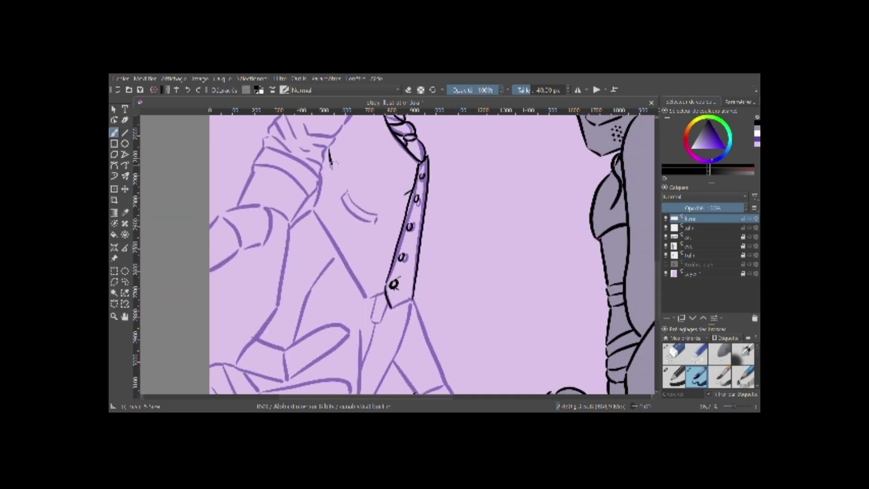
Ink the chest pocket outline and the vest's left edge down to the hem.
{"action": "left_click_drag", "start_coordinate": [345, 192], "coordinate": [388, 218]}
{"action": "left_click_drag", "start_coordinate": [342, 197], "coordinate": [388, 229]}
{"action": "mouse_move", "coordinate": [322, 176]}
{"action": "left_mouse_down"}
{"action": "mouse_move", "coordinate": [342, 254]}
{"action": "mouse_move", "coordinate": [368, 300]}
{"action": "left_mouse_up"}
{"action": "left_click_drag", "start_coordinate": [393, 308], "coordinate": [412, 299]}
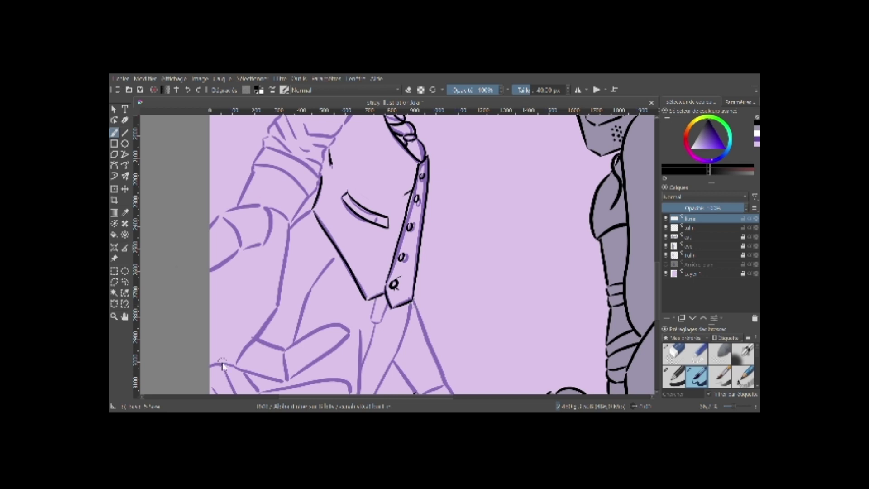
{"action": "left_click_drag", "start_coordinate": [375, 299], "coordinate": [383, 317]}
{"action": "left_click_drag", "start_coordinate": [335, 260], "coordinate": [294, 341]}
{"action": "left_click_drag", "start_coordinate": [375, 324], "coordinate": [362, 362]}
Ink the long sleeve line and the diagonal line below the collar.
{"action": "scroll", "coordinate": [362, 362], "scroll_direction": "down", "scroll_amount": 3}
{"action": "left_click_drag", "start_coordinate": [360, 239], "coordinate": [346, 383]}
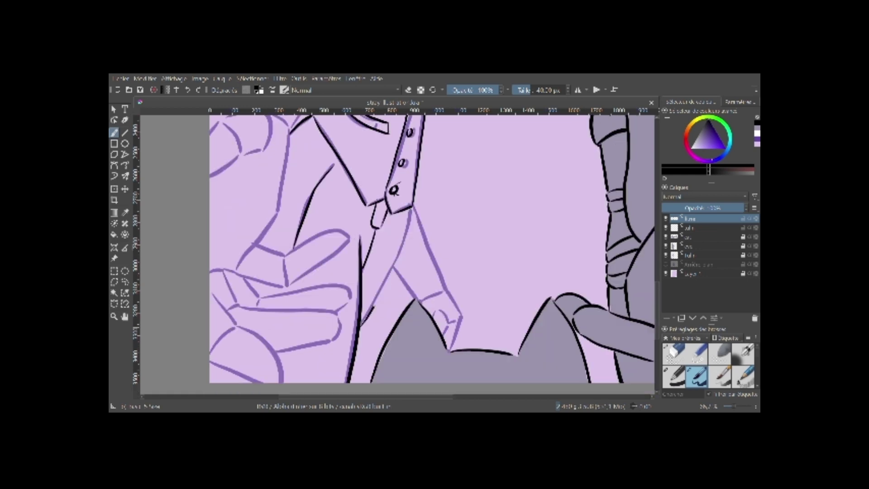
{"action": "left_click_drag", "start_coordinate": [410, 209], "coordinate": [365, 317]}
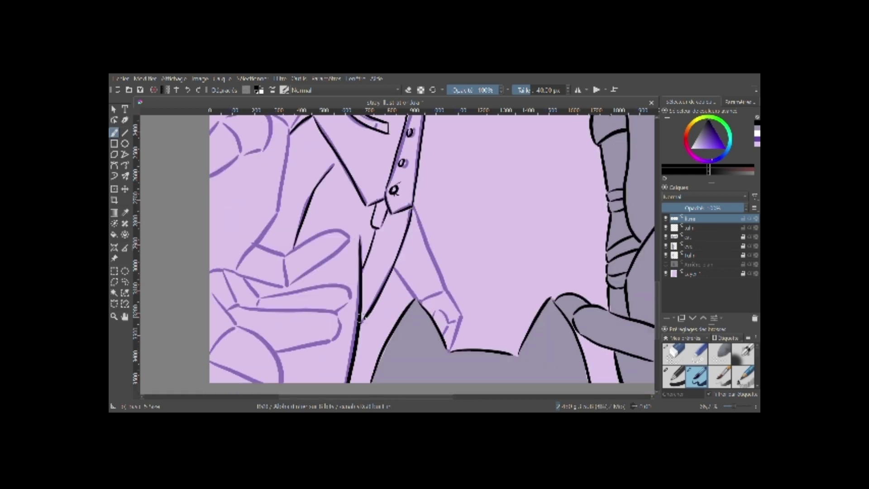
{"action": "scroll", "coordinate": [360, 318], "scroll_direction": "up", "scroll_amount": 2}
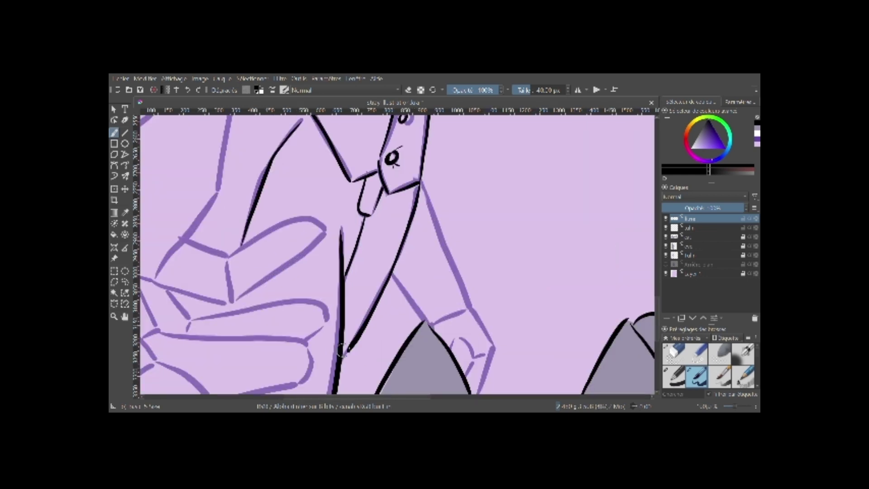
{"action": "left_click_drag", "start_coordinate": [392, 275], "coordinate": [425, 319]}
{"action": "left_click_drag", "start_coordinate": [422, 183], "coordinate": [471, 306]}
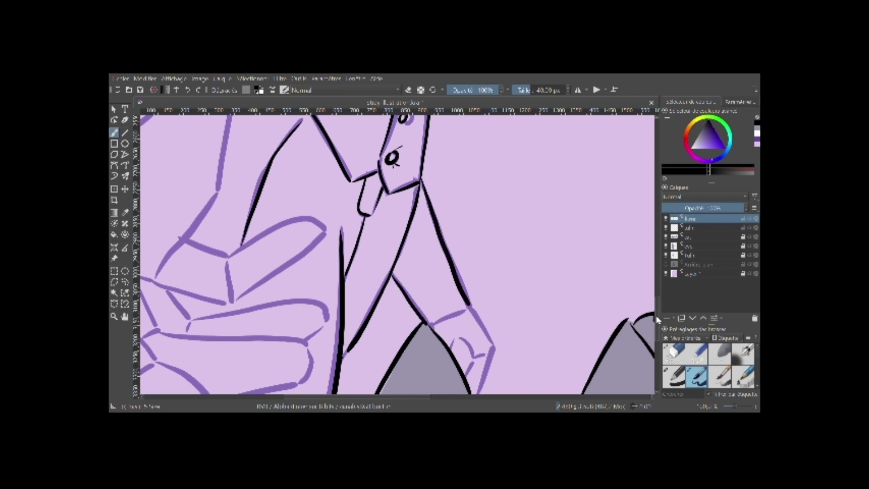
Ink the arm's cuff details, forearm outline and shoulder outline.
{"action": "scroll", "coordinate": [470, 308], "scroll_direction": "down", "scroll_amount": 2}
{"action": "left_click_drag", "start_coordinate": [430, 272], "coordinate": [467, 256]}
{"action": "left_click_drag", "start_coordinate": [471, 255], "coordinate": [494, 292]}
{"action": "left_click_drag", "start_coordinate": [494, 294], "coordinate": [472, 346]}
{"action": "mouse_move", "coordinate": [452, 283]}
{"action": "left_mouse_down"}
{"action": "mouse_move", "coordinate": [475, 301]}
{"action": "mouse_move", "coordinate": [466, 323]}
{"action": "left_mouse_up"}
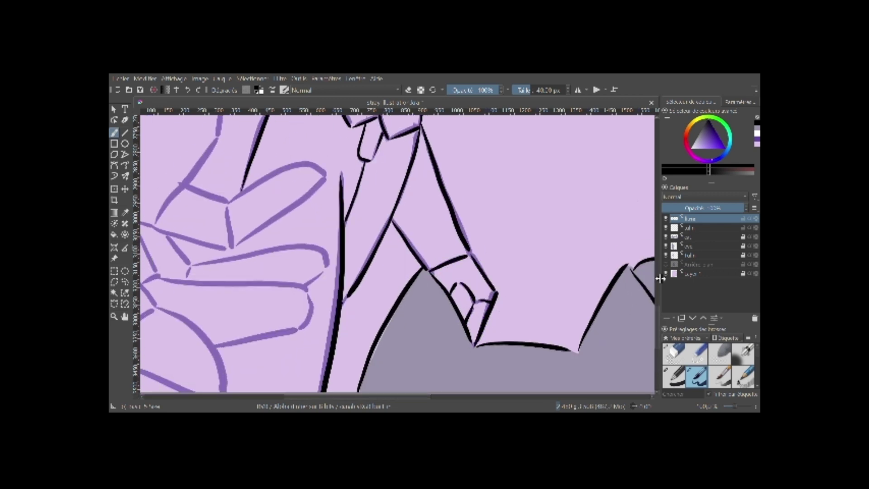
{"action": "left_click_drag", "start_coordinate": [254, 299], "coordinate": [310, 319]}
{"action": "left_click_drag", "start_coordinate": [269, 294], "coordinate": [238, 340]}
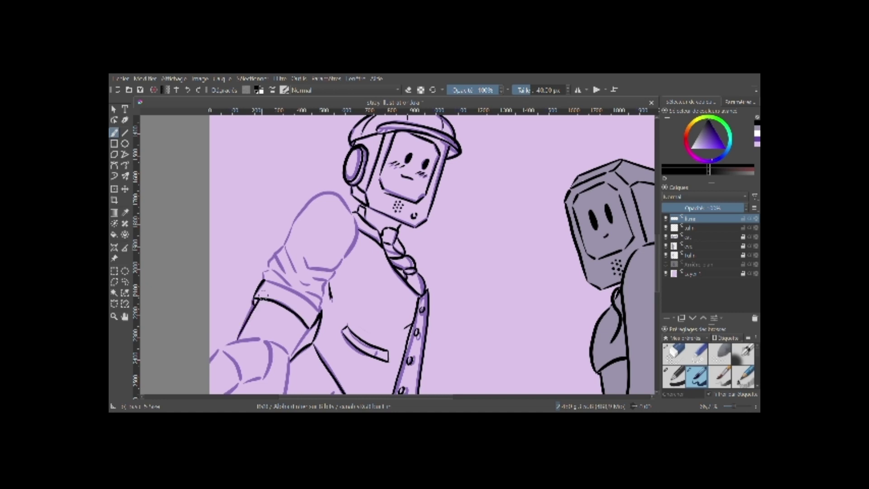
{"action": "left_click_drag", "start_coordinate": [310, 330], "coordinate": [290, 357]}
{"action": "mouse_move", "coordinate": [263, 278]}
{"action": "left_mouse_down"}
{"action": "mouse_move", "coordinate": [312, 197]}
{"action": "mouse_move", "coordinate": [358, 258]}
{"action": "mouse_move", "coordinate": [311, 310]}
{"action": "left_mouse_up"}
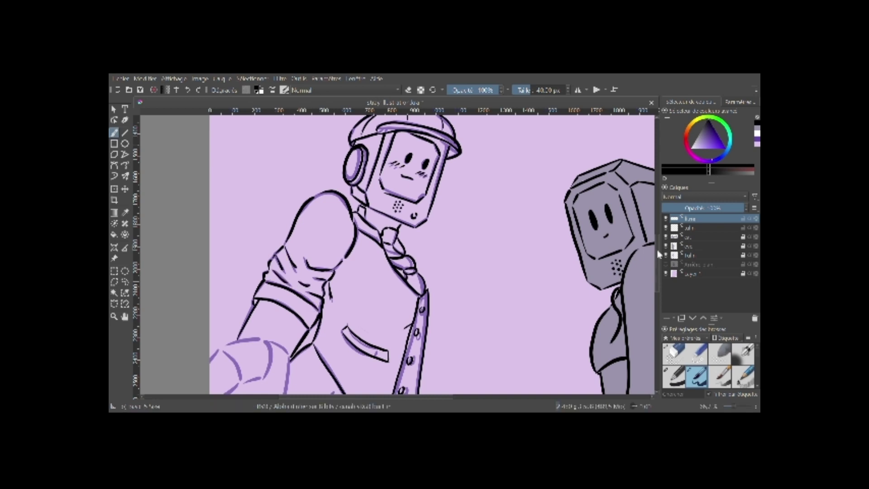
Trace the purple sketch lines of the left character's sleeve and upper hand in black.
{"action": "scroll", "coordinate": [317, 294], "scroll_direction": "down", "scroll_amount": 5}
{"action": "mouse_move", "coordinate": [210, 235]}
{"action": "left_mouse_down"}
{"action": "mouse_move", "coordinate": [258, 171]}
{"action": "mouse_move", "coordinate": [274, 207]}
{"action": "left_mouse_up"}
{"action": "left_click_drag", "start_coordinate": [268, 206], "coordinate": [244, 216]}
{"action": "left_click_drag", "start_coordinate": [294, 187], "coordinate": [277, 277]}
{"action": "left_click_drag", "start_coordinate": [275, 279], "coordinate": [235, 332]}
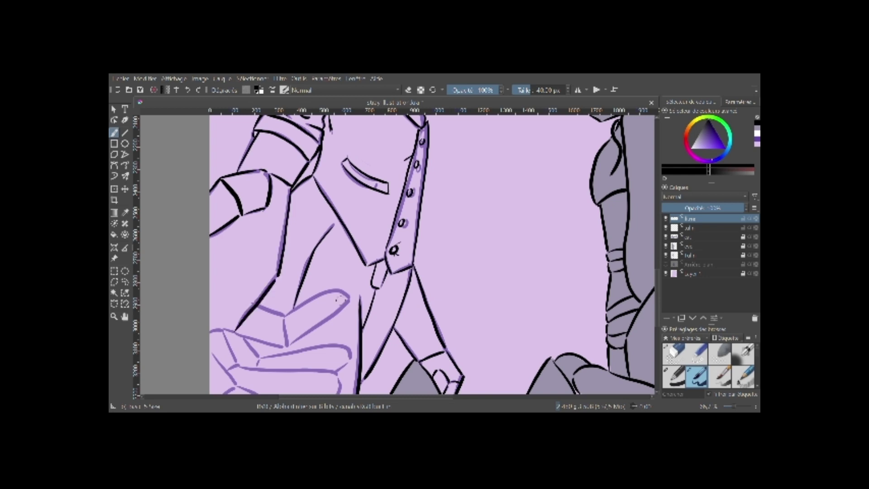
Ink the index finger and palm lines of the outstretched hand.
{"action": "scroll", "coordinate": [287, 259], "scroll_direction": "down", "scroll_amount": 2}
{"action": "left_click_drag", "start_coordinate": [256, 253], "coordinate": [286, 262]}
{"action": "mouse_move", "coordinate": [291, 254]}
{"action": "left_mouse_down"}
{"action": "mouse_move", "coordinate": [348, 242]}
{"action": "mouse_move", "coordinate": [289, 292]}
{"action": "left_mouse_up"}
{"action": "left_click_drag", "start_coordinate": [284, 266], "coordinate": [286, 293]}
{"action": "left_click_drag", "start_coordinate": [224, 278], "coordinate": [238, 330]}
Ink the lower hand's finger lines, the thumb arc and the lower palm line.
{"action": "left_click_drag", "start_coordinate": [263, 299], "coordinate": [348, 312]}
{"action": "left_click_drag", "start_coordinate": [240, 317], "coordinate": [348, 322]}
{"action": "left_click_drag", "start_coordinate": [277, 358], "coordinate": [337, 351]}
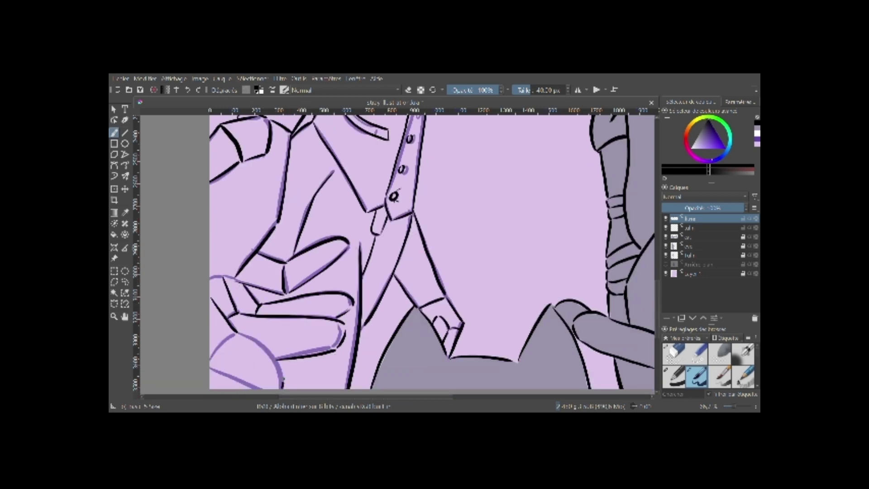
{"action": "left_click_drag", "start_coordinate": [283, 384], "coordinate": [236, 334]}
{"action": "left_click_drag", "start_coordinate": [238, 335], "coordinate": [210, 362]}
{"action": "left_click_drag", "start_coordinate": [256, 388], "coordinate": [210, 369]}
Fit the canvas in view, select the tailler layer and move it higher in the stack.
{"action": "key", "text": "2"}
{"action": "left_click", "coordinate": [666, 256]}
{"action": "left_click", "coordinate": [666, 255]}
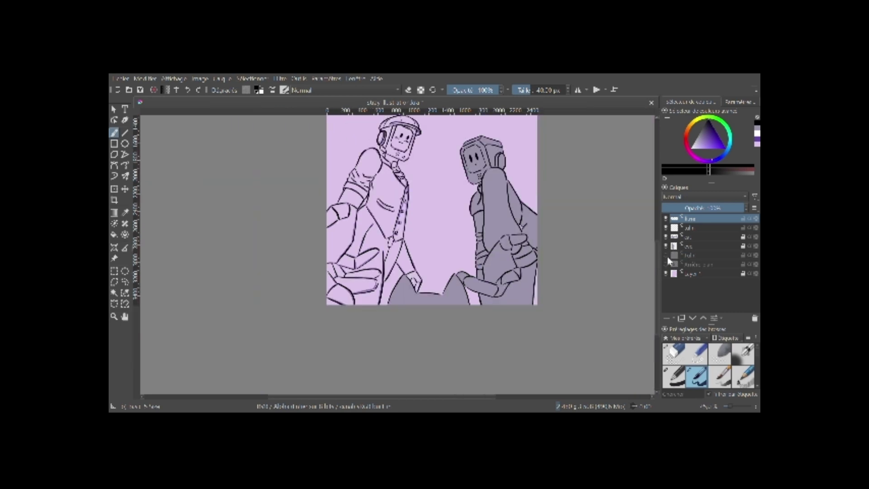
{"action": "left_click_drag", "start_coordinate": [688, 255], "coordinate": [688, 227]}
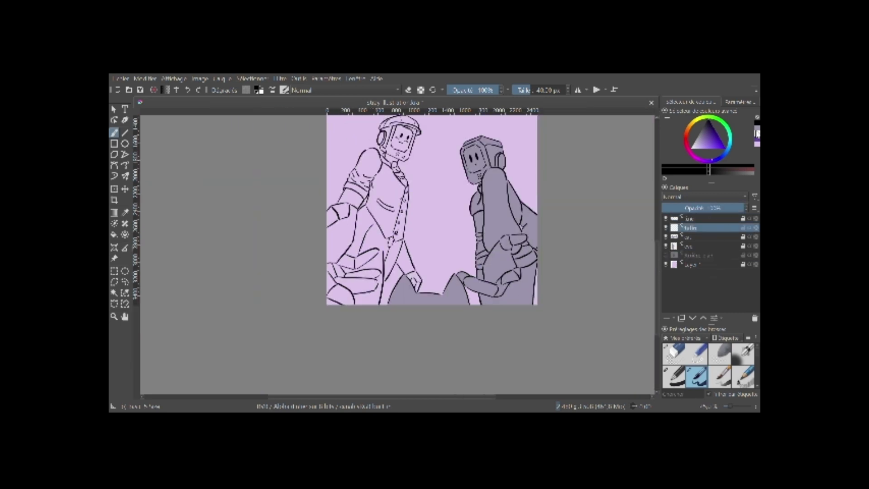
{"action": "scroll", "coordinate": [398, 204], "scroll_direction": "up", "scroll_amount": 3}
Shade the left arm, shoulder, collar, headphone ring, helmet edge, chin and tie in purple-grey.
{"action": "mouse_move", "coordinate": [221, 322]}
{"action": "left_mouse_down"}
{"action": "mouse_move", "coordinate": [266, 267]}
{"action": "mouse_move", "coordinate": [278, 226]}
{"action": "mouse_move", "coordinate": [332, 166]}
{"action": "mouse_move", "coordinate": [350, 195]}
{"action": "left_mouse_up"}
{"action": "mouse_move", "coordinate": [355, 178]}
{"action": "left_mouse_down"}
{"action": "mouse_move", "coordinate": [370, 190]}
{"action": "mouse_move", "coordinate": [356, 164]}
{"action": "left_mouse_up"}
{"action": "left_click_drag", "start_coordinate": [352, 158], "coordinate": [355, 118]}
{"action": "scroll", "coordinate": [398, 253], "scroll_direction": "up", "scroll_amount": 3}
{"action": "mouse_move", "coordinate": [358, 185]}
{"action": "left_mouse_down"}
{"action": "mouse_move", "coordinate": [375, 160]}
{"action": "mouse_move", "coordinate": [432, 154]}
{"action": "mouse_move", "coordinate": [454, 188]}
{"action": "mouse_move", "coordinate": [427, 261]}
{"action": "mouse_move", "coordinate": [396, 267]}
{"action": "mouse_move", "coordinate": [389, 298]}
{"action": "left_mouse_up"}
{"action": "left_click_drag", "start_coordinate": [400, 285], "coordinate": [419, 329]}
{"action": "scroll", "coordinate": [414, 317], "scroll_direction": "down", "scroll_amount": 5}
{"action": "left_click_drag", "start_coordinate": [424, 249], "coordinate": [409, 376]}
Shade the button placket and sleeve in purple-grey on the tailler layer.
{"action": "key", "text": "Page_Up"}
{"action": "key", "text": "d"}
{"action": "key", "text": "Page_Down"}
{"action": "scroll", "coordinate": [414, 317], "scroll_direction": "down", "scroll_amount": 7}
{"action": "mouse_move", "coordinate": [414, 217]}
{"action": "left_mouse_down"}
{"action": "mouse_move", "coordinate": [430, 278]}
{"action": "mouse_move", "coordinate": [457, 326]}
{"action": "left_mouse_up"}
{"action": "mouse_move", "coordinate": [391, 271]}
{"action": "left_mouse_down"}
{"action": "mouse_move", "coordinate": [459, 362]}
{"action": "mouse_move", "coordinate": [353, 339]}
{"action": "left_mouse_up"}
With a larger brush, fill the left character's body and arm in flat purple-grey.
{"action": "scroll", "coordinate": [414, 317], "scroll_direction": "down", "scroll_amount": 5}
{"action": "key", "text": "minus"}
{"action": "key", "text": "minus"}
{"action": "left_click_drag", "start_coordinate": [355, 222], "coordinate": [319, 342]}
{"action": "left_click_drag", "start_coordinate": [321, 217], "coordinate": [328, 335]}
{"action": "left_click_drag", "start_coordinate": [362, 171], "coordinate": [337, 257]}
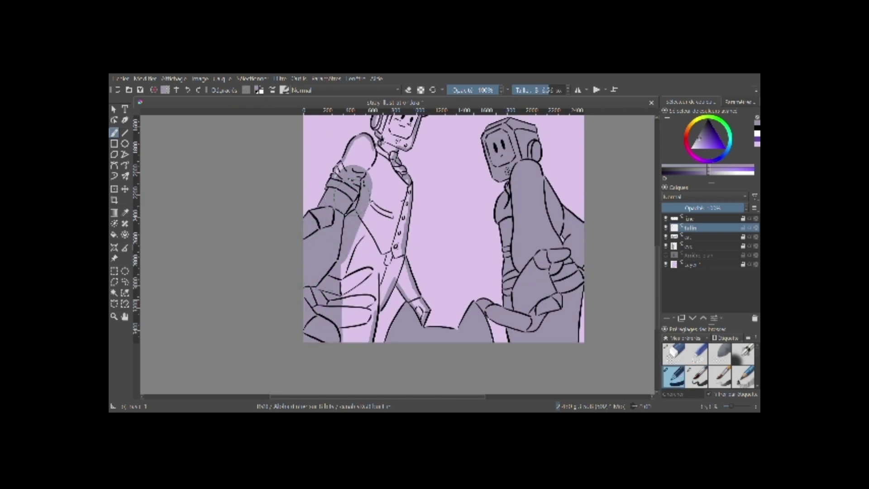
{"action": "left_click_drag", "start_coordinate": [358, 199], "coordinate": [376, 334]}
{"action": "left_click_drag", "start_coordinate": [385, 158], "coordinate": [362, 188]}
{"action": "scroll", "coordinate": [443, 249], "scroll_direction": "up", "scroll_amount": 2}
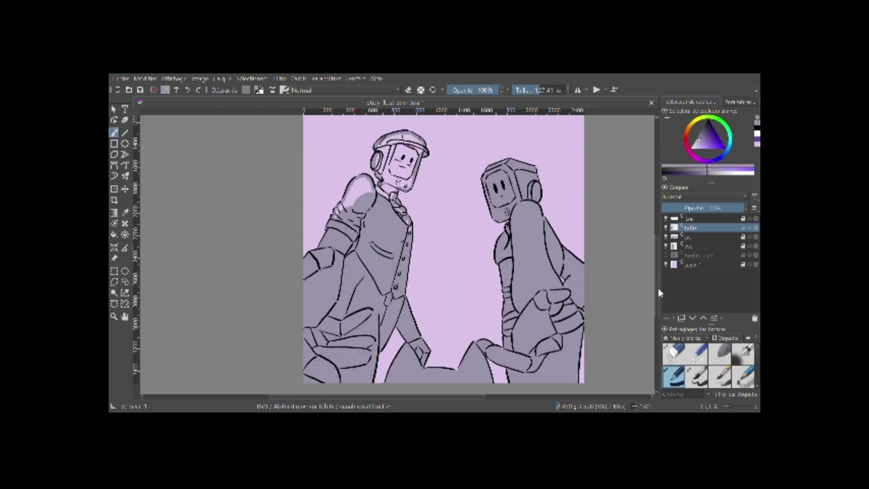
{"action": "scroll", "coordinate": [443, 249], "scroll_direction": "up", "scroll_amount": 4}
{"action": "mouse_move", "coordinate": [383, 274]}
{"action": "left_mouse_down"}
{"action": "mouse_move", "coordinate": [399, 310]}
{"action": "mouse_move", "coordinate": [398, 233]}
{"action": "left_mouse_up"}
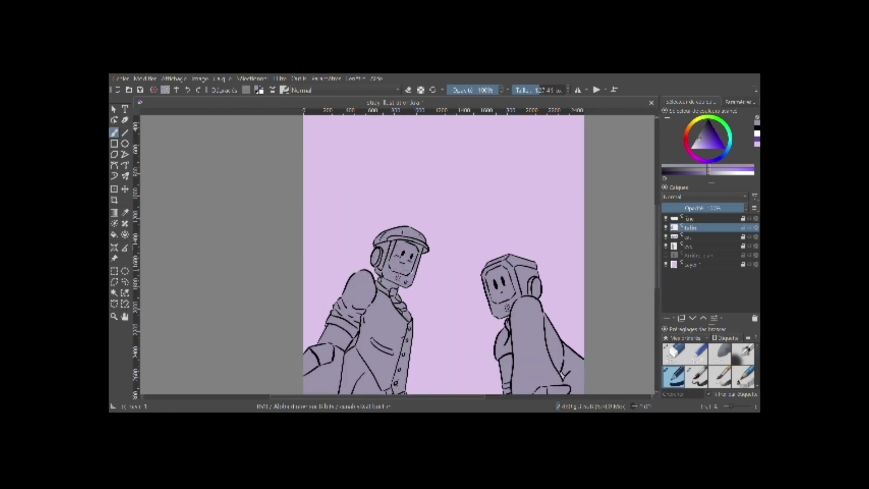
Delete the plain purple bottom layer and reveal the colourful Arrière-plan alley background.
{"action": "left_click", "coordinate": [690, 264]}
{"action": "key", "text": "shift+Delete"}
{"action": "left_click", "coordinate": [665, 255]}
{"action": "key", "text": "minus"}
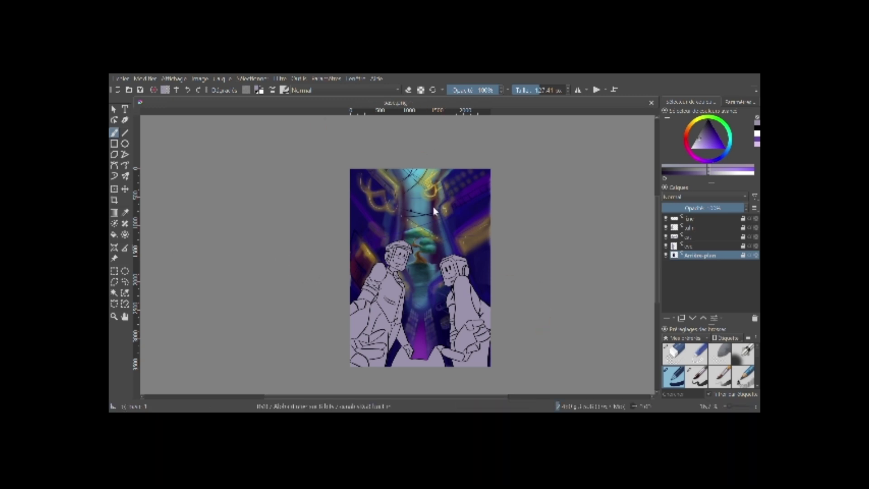
Close the first document and bring up the EVE character sheet (7.png).
{"action": "left_click", "coordinate": [388, 103]}
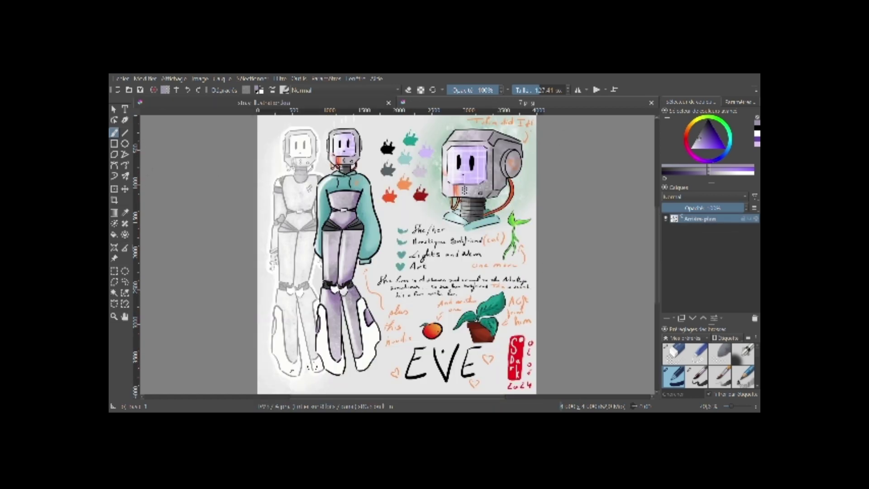
{"action": "left_click", "coordinate": [347, 103]}
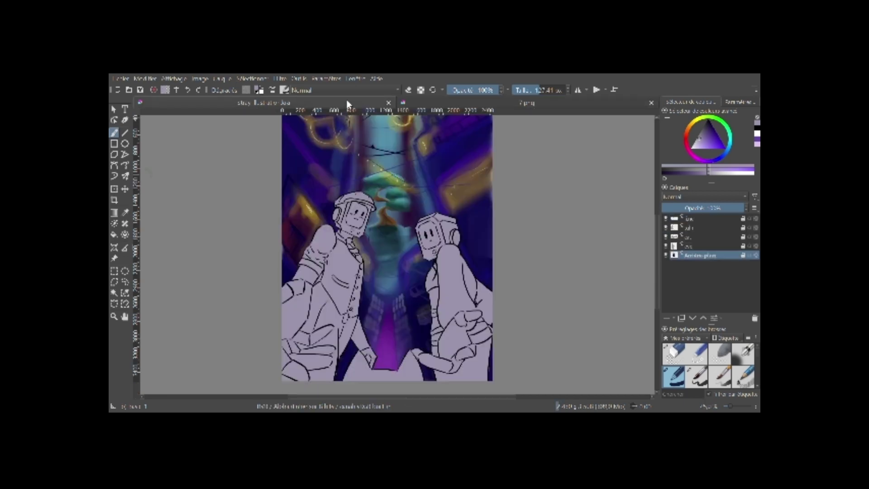
{"action": "left_click", "coordinate": [542, 103]}
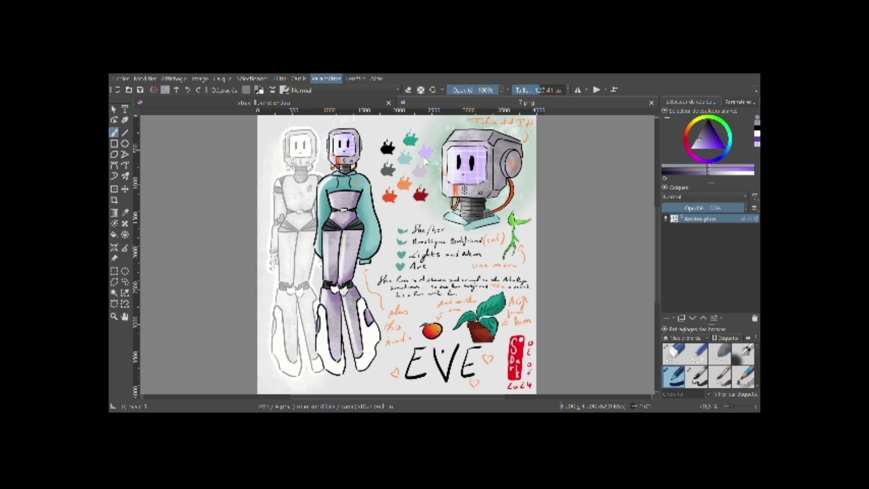
Add a cyan from the sheet to the Palette docker, then set teal as the painting colour.
{"action": "left_click", "coordinate": [708, 352]}
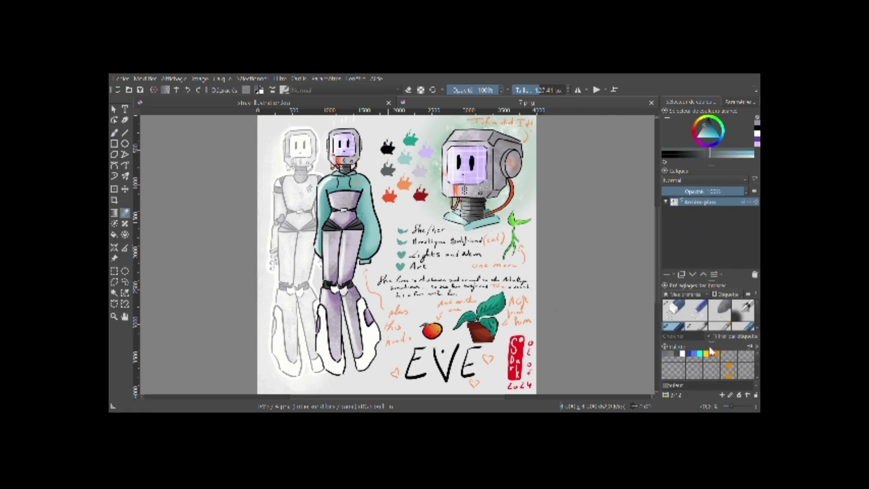
{"action": "left_click", "coordinate": [706, 382]}
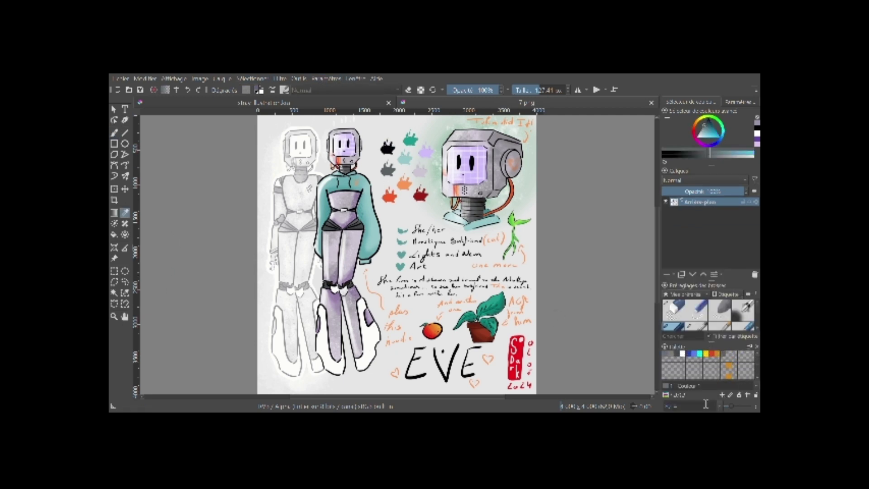
{"action": "left_click", "coordinate": [755, 396]}
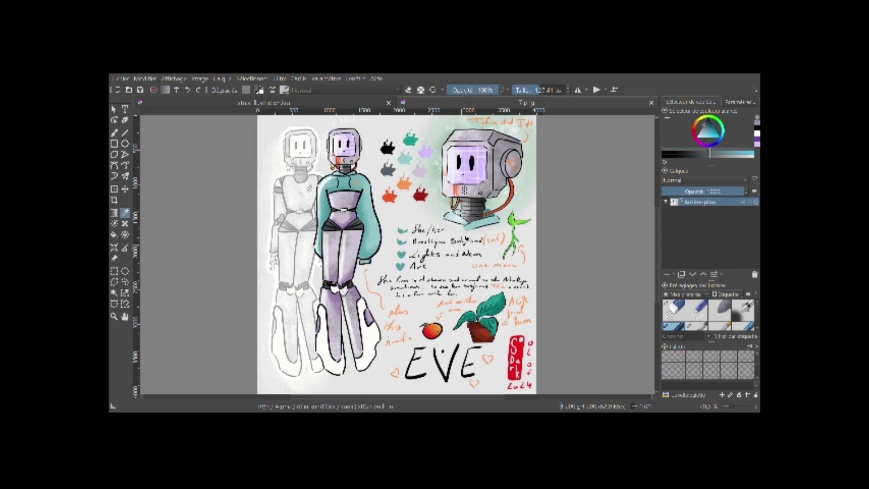
{"action": "left_click", "coordinate": [679, 356]}
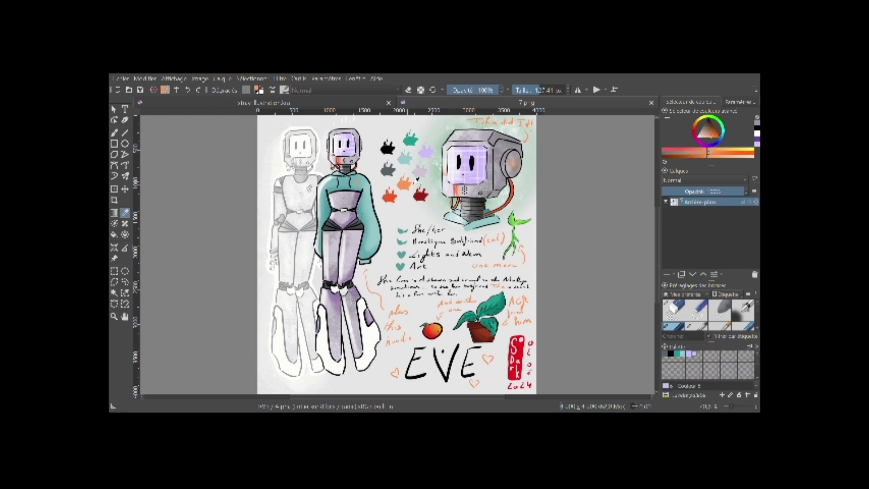
{"action": "left_click", "coordinate": [349, 293]}
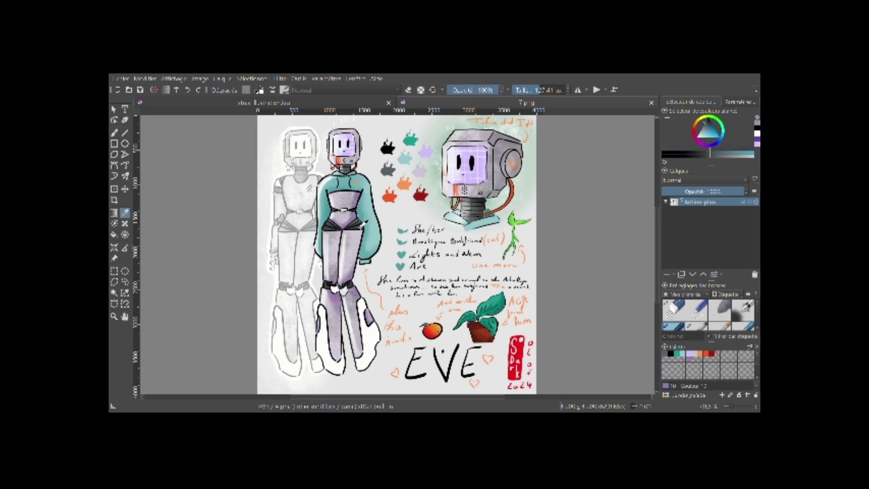
{"action": "left_click", "coordinate": [363, 225]}
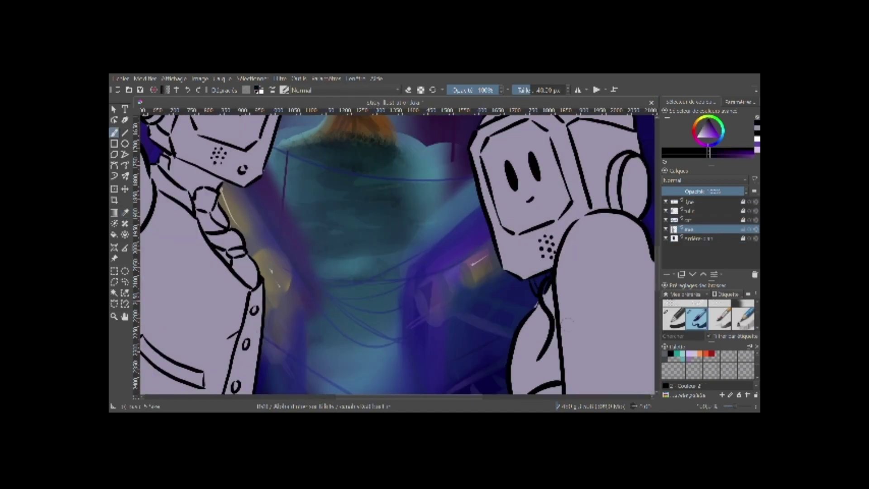
On the teinte layer, paint dark blue behind the left astronaut's shoulder and small neck strokes.
{"action": "left_click_drag", "start_coordinate": [541, 285], "coordinate": [765, 390]}
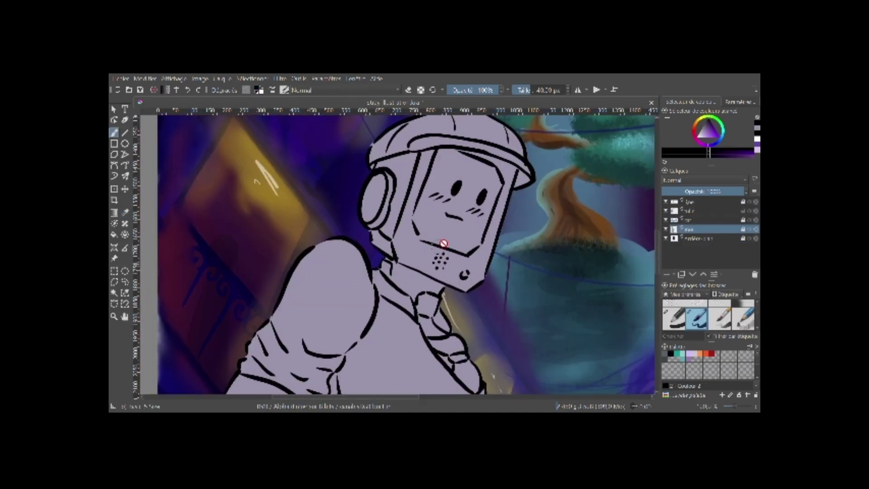
{"action": "left_click", "coordinate": [706, 210]}
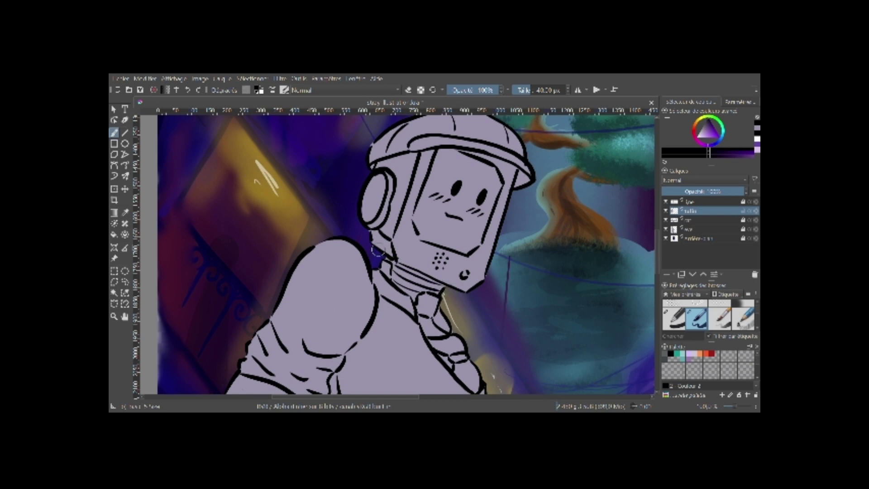
{"action": "left_click_drag", "start_coordinate": [370, 244], "coordinate": [365, 255]}
{"action": "left_click_drag", "start_coordinate": [441, 294], "coordinate": [471, 299]}
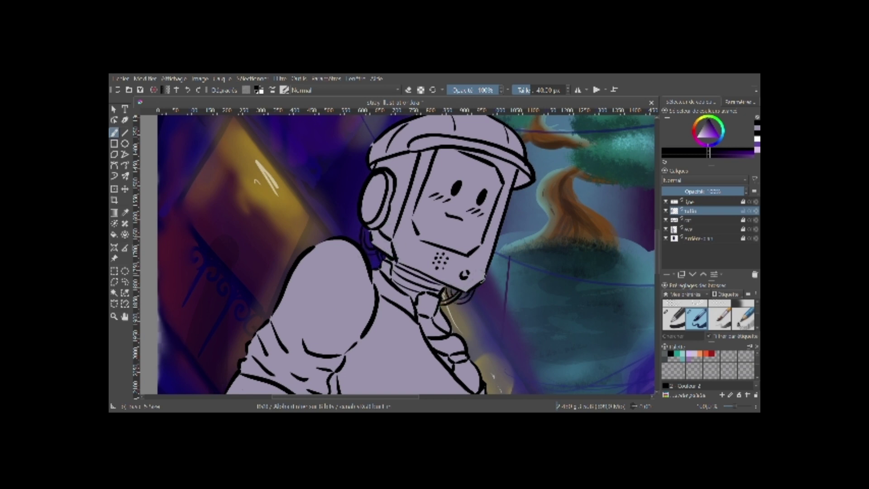
{"action": "key", "text": "minus"}
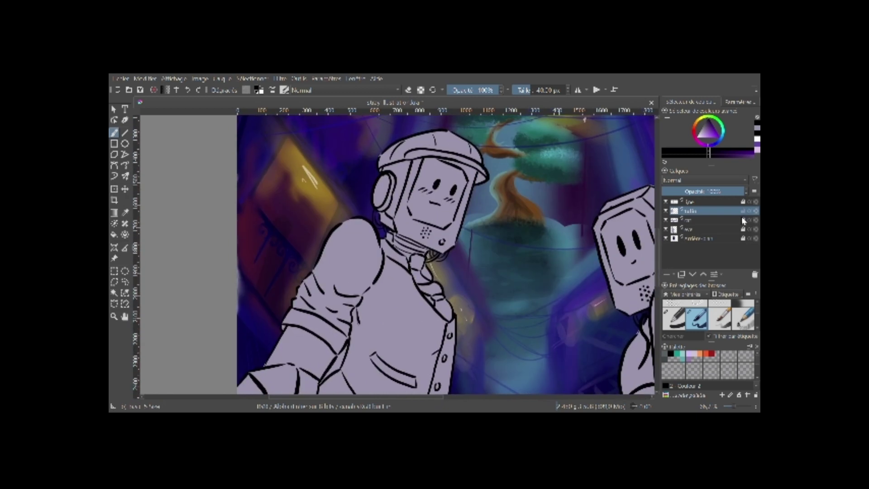
{"action": "key", "text": "plus"}
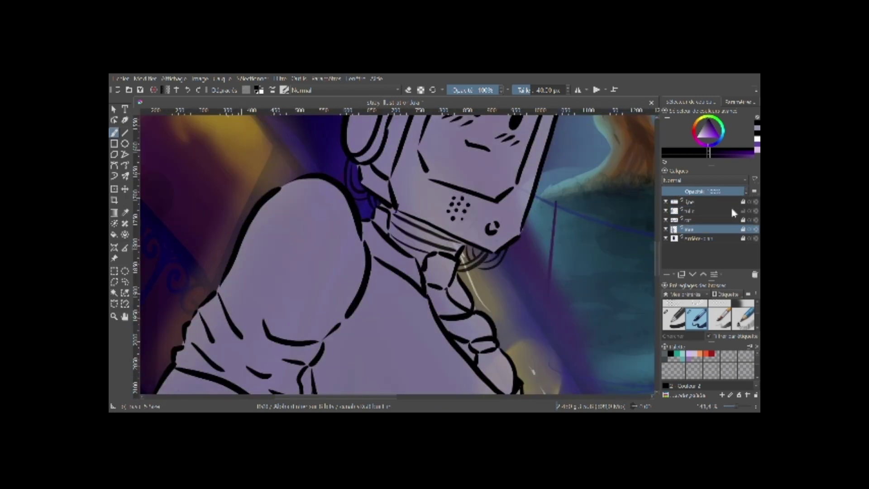
Draw collar lines at the astronaut's neck on the top line layer, then zoom out.
{"action": "left_click", "coordinate": [728, 203]}
{"action": "left_click_drag", "start_coordinate": [464, 256], "coordinate": [486, 248]}
{"action": "left_click", "coordinate": [696, 210]}
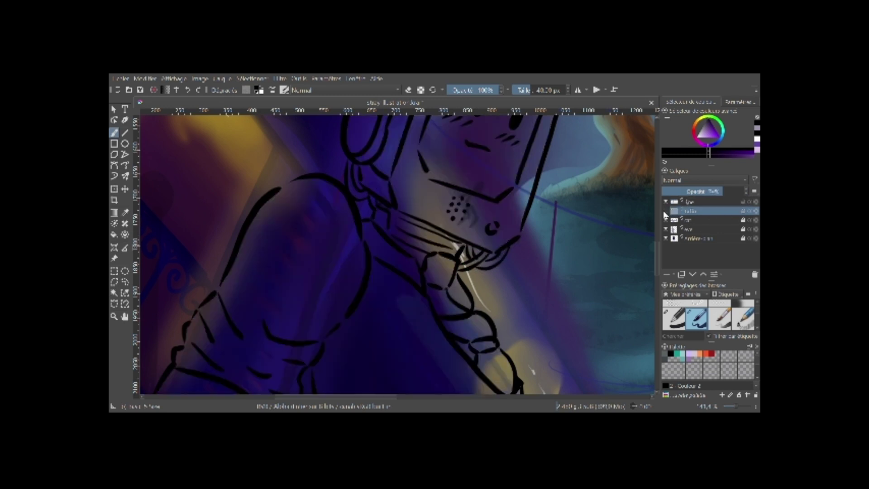
{"action": "key", "text": "minus"}
{"action": "key", "text": "minus"}
{"action": "key", "text": "minus"}
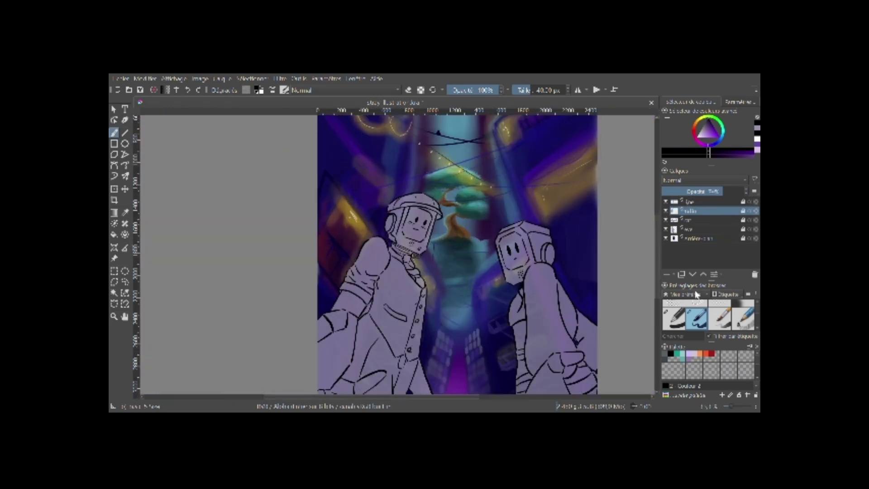
{"action": "left_click", "coordinate": [726, 220]}
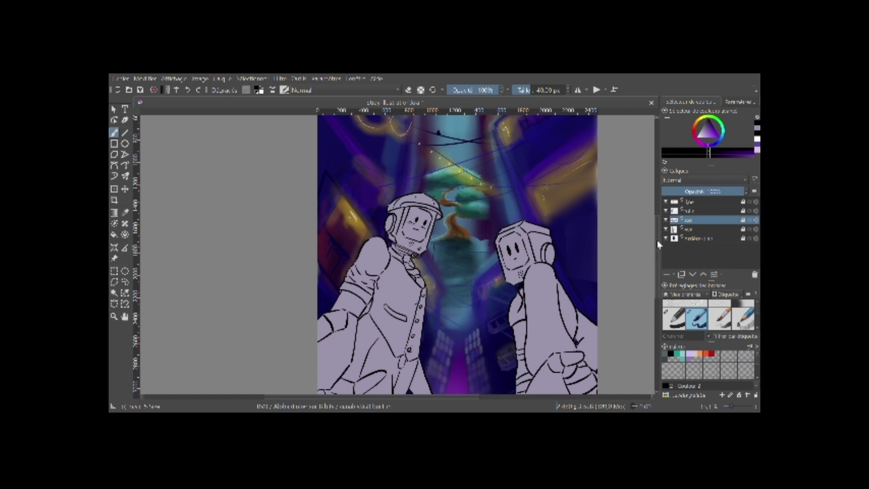
{"action": "scroll", "coordinate": [658, 244], "scroll_direction": "down", "scroll_amount": 5}
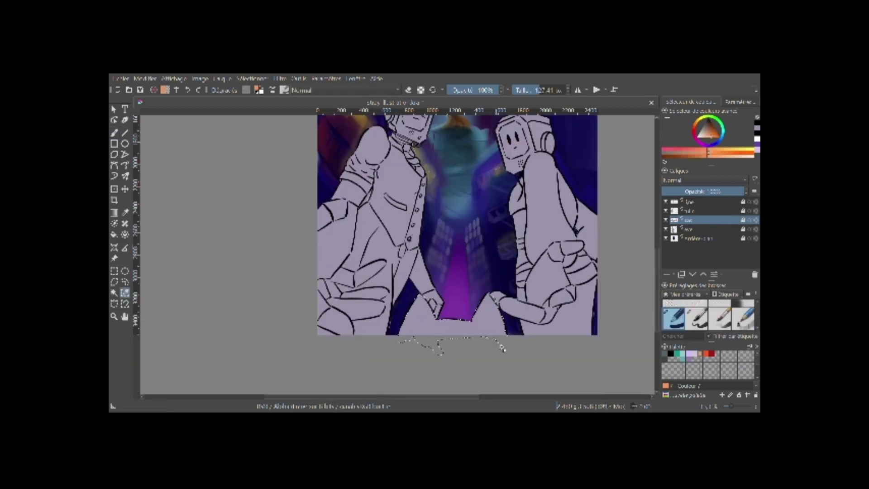
Fill the selected cat-ear area with orange and add a new paint layer named 'col'.
{"action": "key", "text": "b"}
{"action": "key", "text": "shift+BackSpace"}
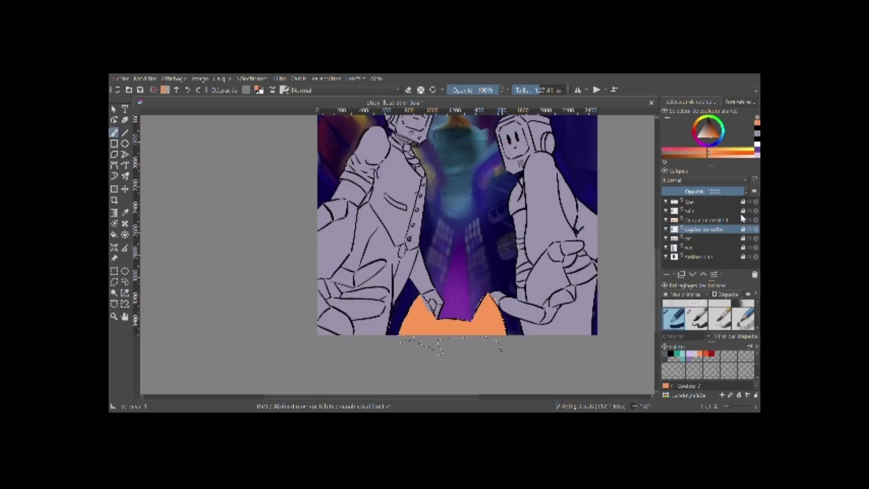
{"action": "key", "text": "e"}
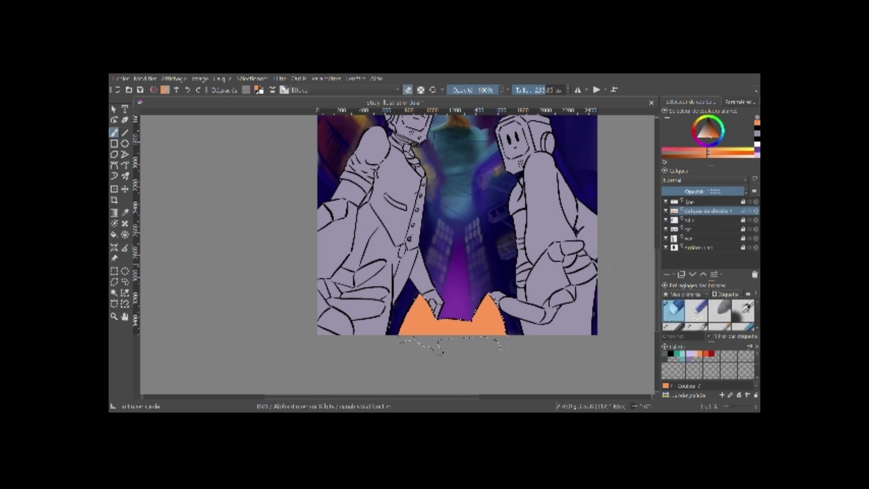
{"action": "key", "text": "Insert"}
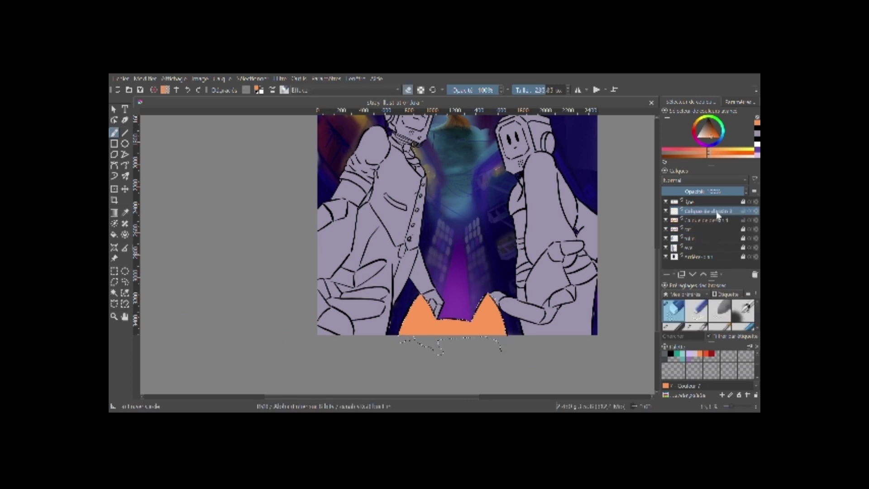
{"action": "double_click", "coordinate": [717, 212]}
{"action": "type", "text": "col"}
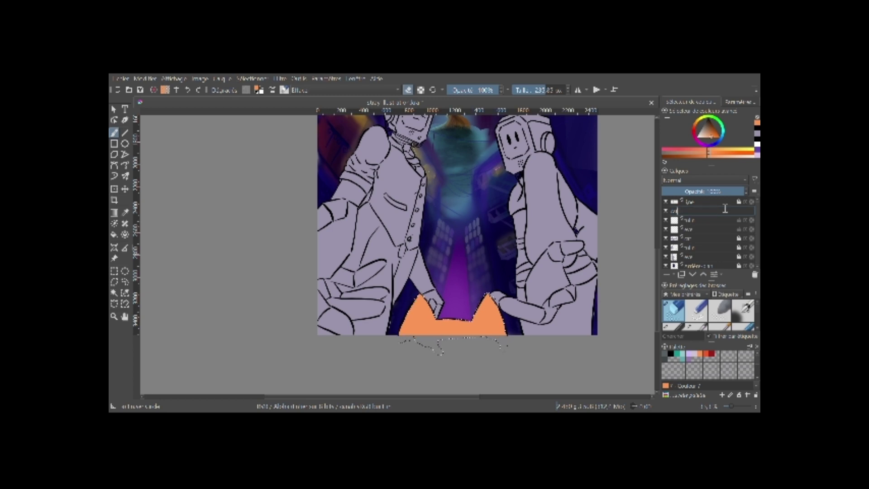
{"action": "key", "text": "Return"}
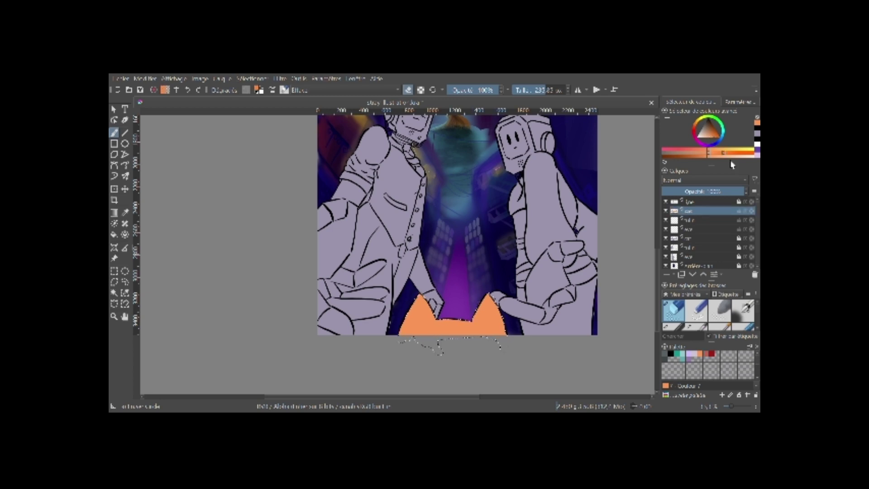
{"action": "key", "text": "e"}
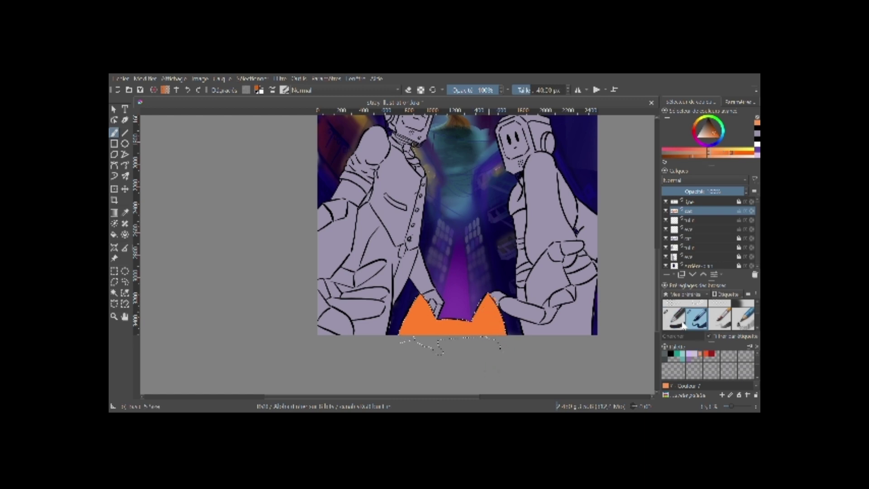
Add another paint layer and set up a teal ink pen brush.
{"action": "left_click", "coordinate": [696, 318]}
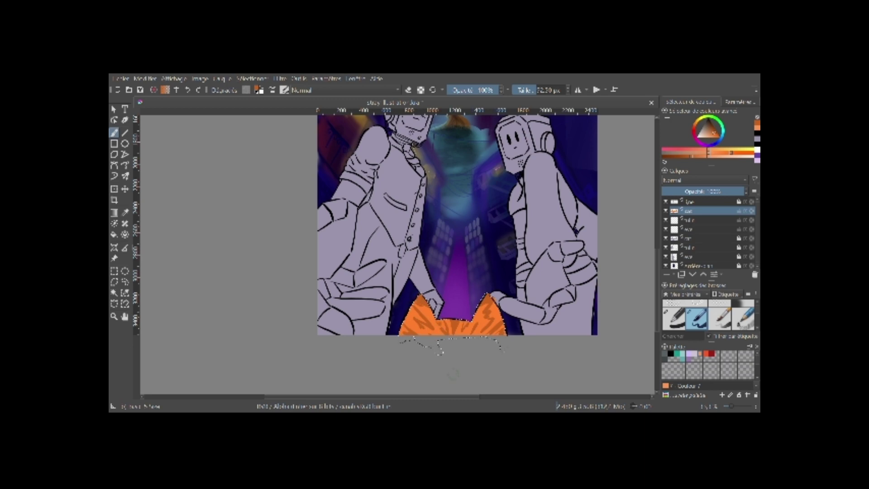
{"action": "left_click", "coordinate": [666, 275]}
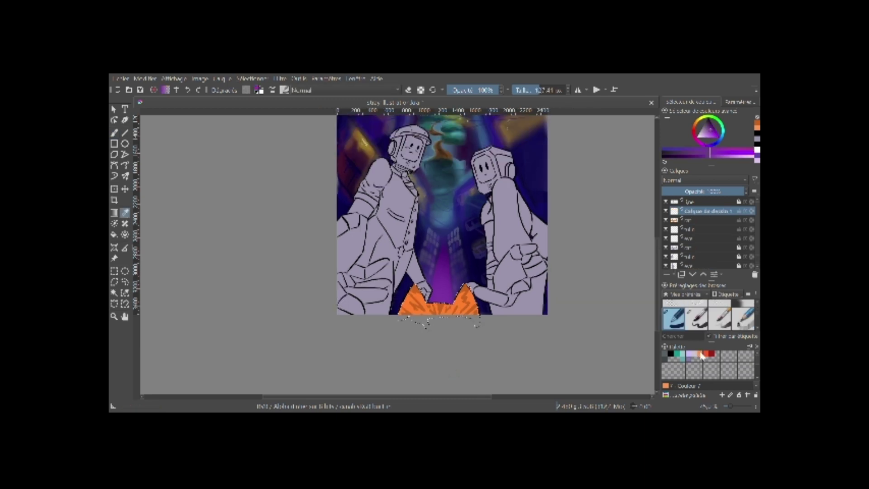
{"action": "left_click", "coordinate": [743, 312]}
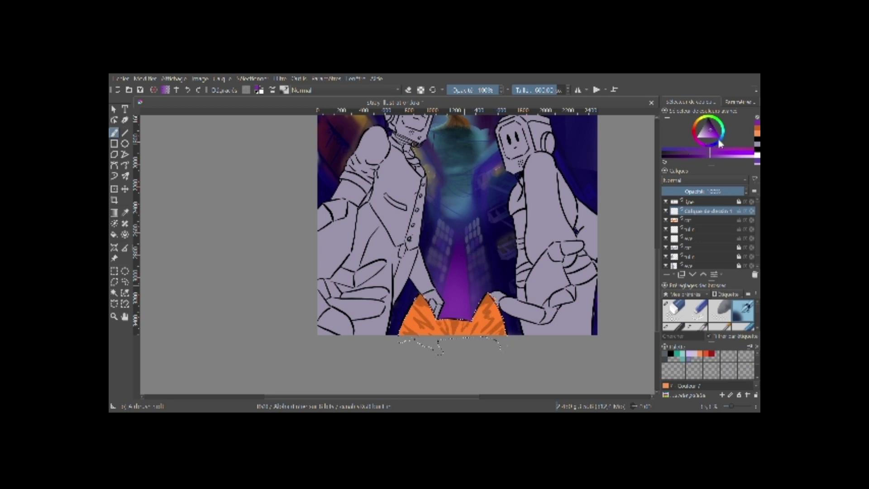
{"action": "left_click", "coordinate": [680, 353]}
{"action": "scroll", "coordinate": [463, 294], "scroll_direction": "down", "scroll_amount": 2}
{"action": "scroll", "coordinate": [463, 294], "scroll_direction": "down", "scroll_amount": 3}
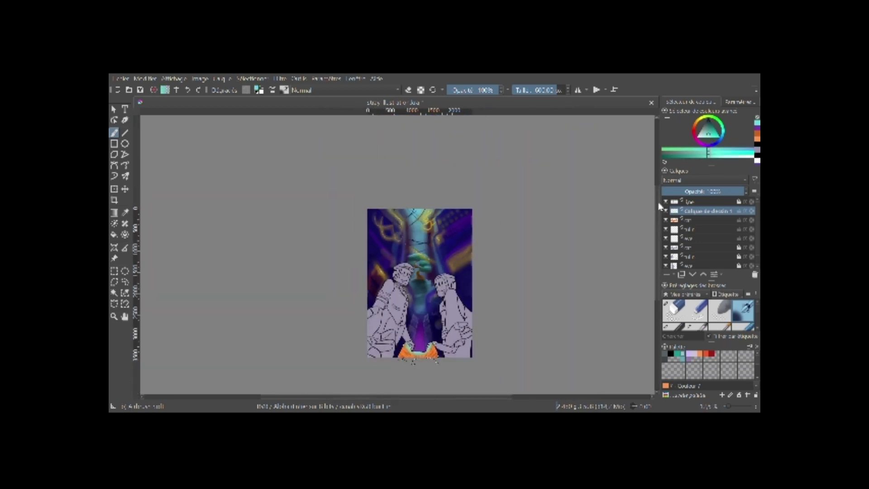
{"action": "key", "text": "slash"}
Draw two curved teal light strings across the upper alley.
{"action": "left_click_drag", "start_coordinate": [368, 251], "coordinate": [472, 233]}
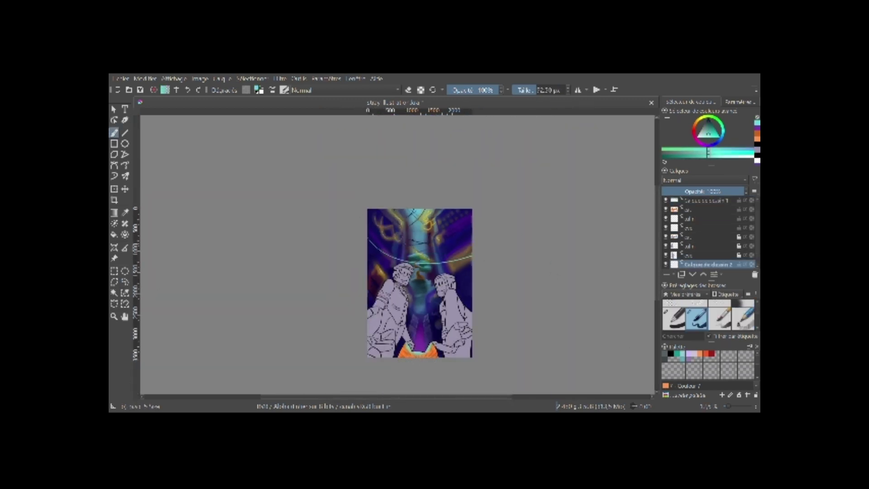
{"action": "left_click_drag", "start_coordinate": [369, 228], "coordinate": [472, 213]}
{"action": "scroll", "coordinate": [396, 253], "scroll_direction": "up", "scroll_amount": 1}
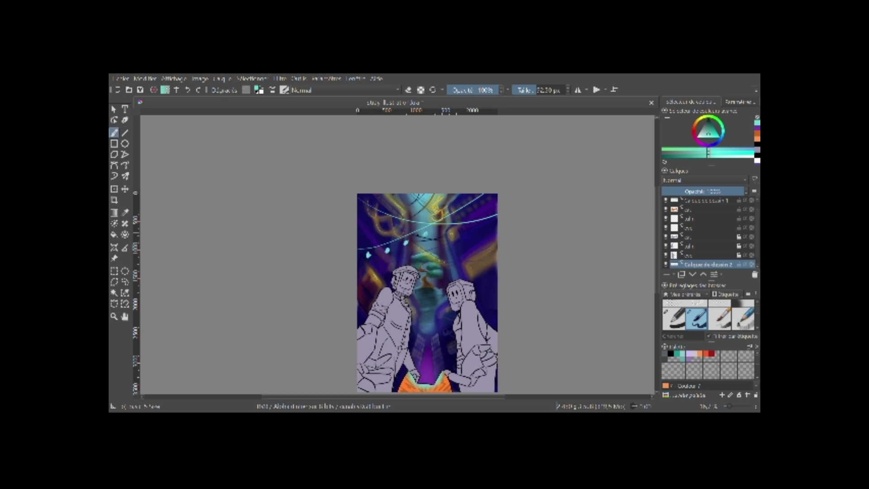
{"action": "key", "text": "slash"}
Dot three cyan lanterns on the light strings and paint a soft airbrush glow around them.
{"action": "left_click", "coordinate": [468, 212]}
{"action": "left_click", "coordinate": [486, 201]}
{"action": "left_click", "coordinate": [362, 209]}
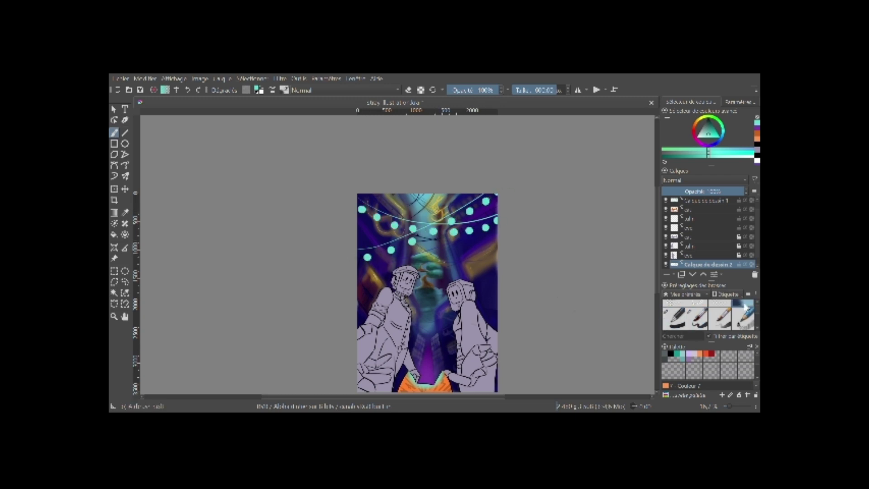
{"action": "key", "text": "e"}
{"action": "mouse_move", "coordinate": [493, 203]}
{"action": "left_mouse_down"}
{"action": "mouse_move", "coordinate": [453, 231]}
{"action": "mouse_move", "coordinate": [362, 212]}
{"action": "mouse_move", "coordinate": [367, 257]}
{"action": "mouse_move", "coordinate": [411, 241]}
{"action": "left_mouse_up"}
{"action": "key", "text": "e"}
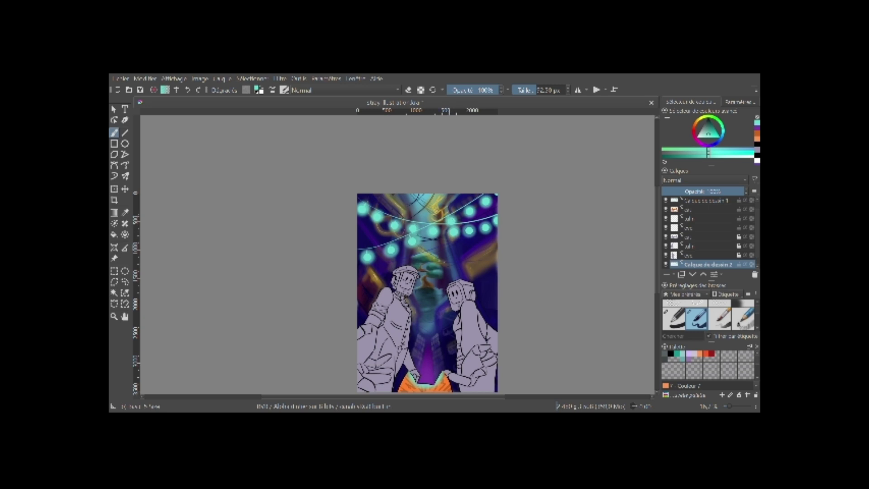
Step up the layer stack to make the ca layer active.
{"action": "scroll", "coordinate": [426, 294], "scroll_direction": "down", "scroll_amount": 2}
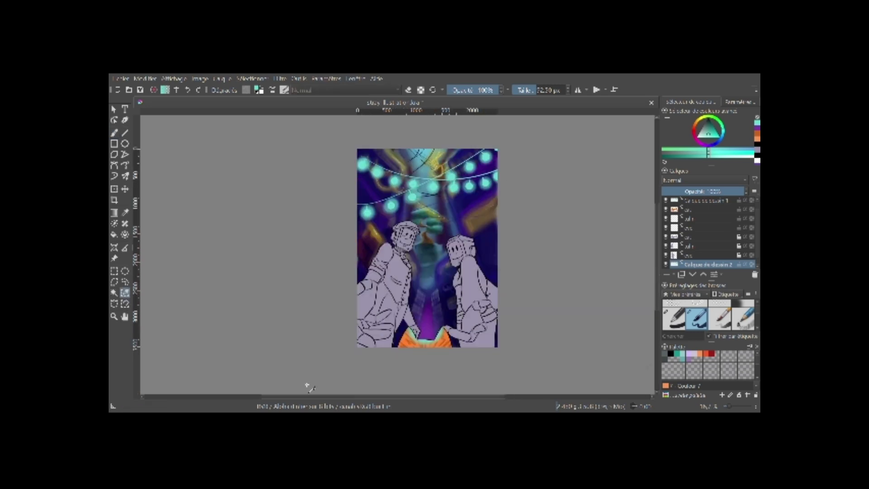
{"action": "key", "text": "Page_Up"}
{"action": "key", "text": "Page_Up"}
{"action": "key", "text": "Page_Up"}
{"action": "key", "text": "e"}
{"action": "key", "text": "Page_Up"}
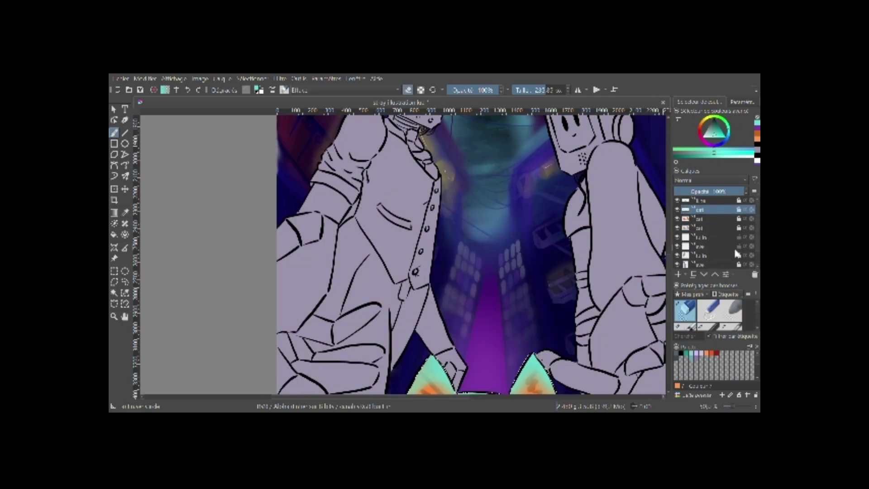
Paint the right robot's sleeve light cyan with a brush preset.
{"action": "key", "text": "b"}
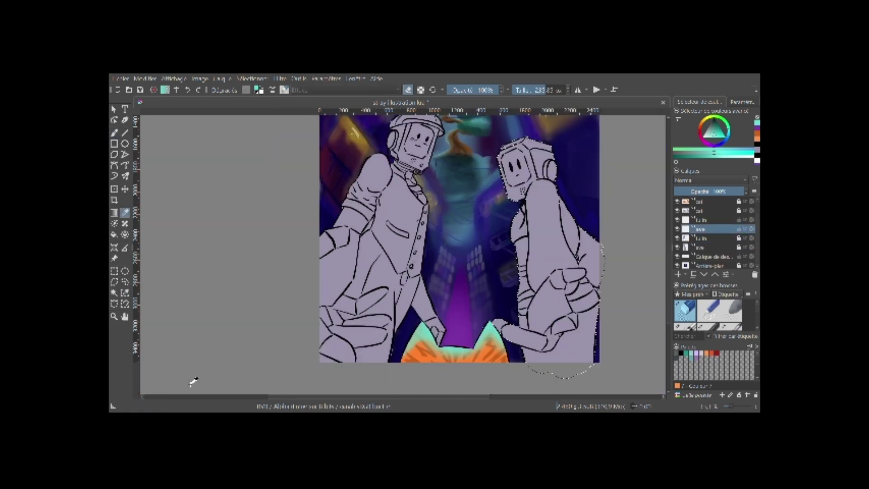
{"action": "left_click", "coordinate": [708, 312]}
{"action": "left_click_drag", "start_coordinate": [542, 220], "coordinate": [533, 277]}
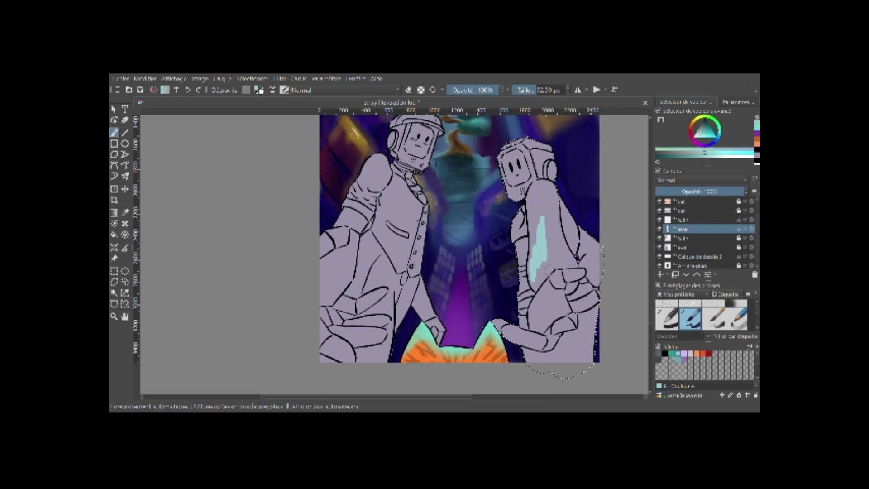
{"action": "mouse_move", "coordinate": [534, 286]}
{"action": "left_mouse_down"}
{"action": "mouse_move", "coordinate": [530, 206]}
{"action": "mouse_move", "coordinate": [571, 264]}
{"action": "left_mouse_up"}
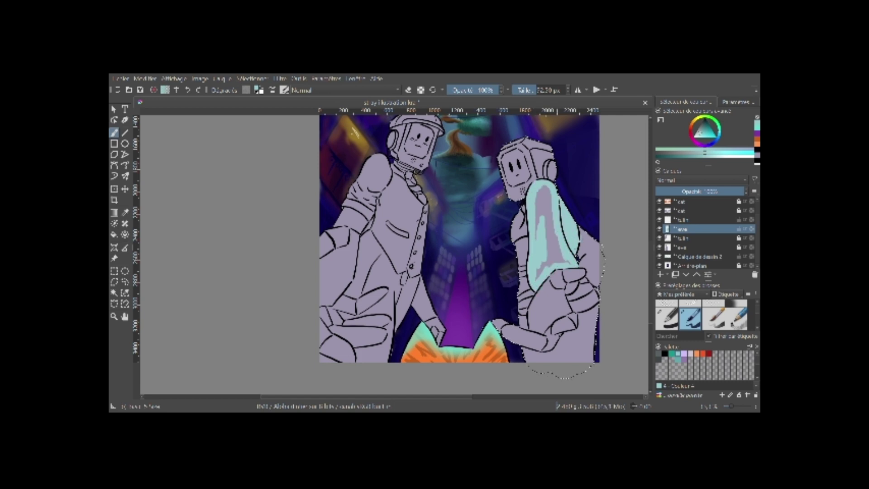
Fill the right robot's hand with lavender.
{"action": "left_click", "coordinate": [691, 353]}
{"action": "mouse_move", "coordinate": [539, 310]}
{"action": "left_mouse_down"}
{"action": "mouse_move", "coordinate": [537, 346]}
{"action": "mouse_move", "coordinate": [534, 317]}
{"action": "mouse_move", "coordinate": [574, 360]}
{"action": "left_mouse_up"}
{"action": "left_click_drag", "start_coordinate": [577, 299], "coordinate": [583, 360]}
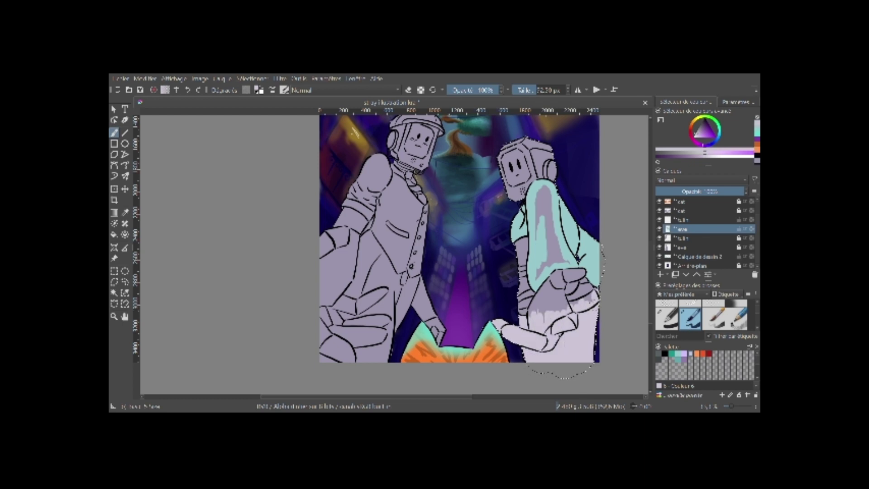
{"action": "mouse_move", "coordinate": [527, 317]}
{"action": "left_mouse_down"}
{"action": "mouse_move", "coordinate": [557, 274]}
{"action": "mouse_move", "coordinate": [583, 269]}
{"action": "mouse_move", "coordinate": [547, 217]}
{"action": "left_mouse_up"}
Brighten the right robot's face screen with purple-lavender.
{"action": "left_click", "coordinate": [678, 354]}
{"action": "left_click", "coordinate": [690, 354]}
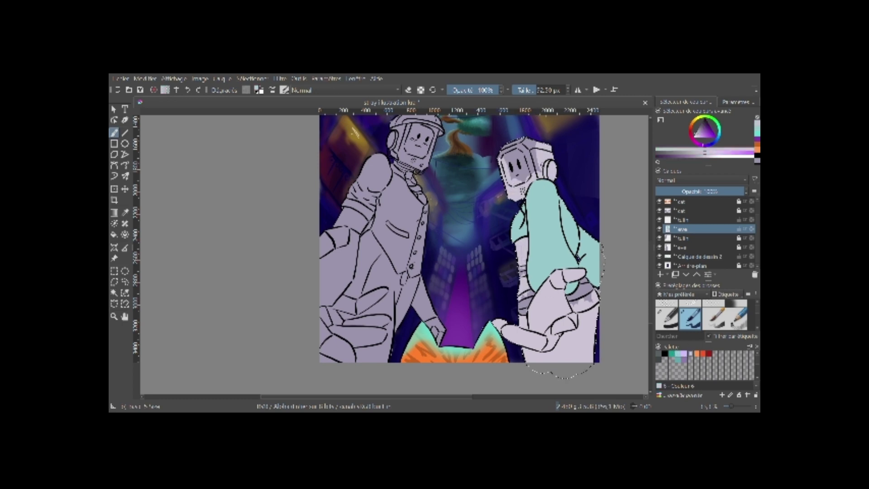
{"action": "left_click_drag", "start_coordinate": [538, 156], "coordinate": [525, 180]}
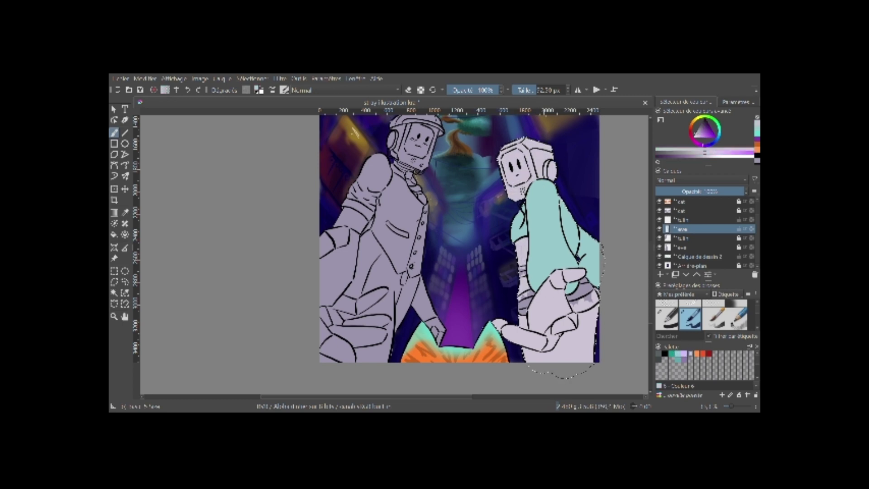
{"action": "scroll", "coordinate": [514, 130], "scroll_direction": "up", "scroll_amount": 1}
{"action": "scroll", "coordinate": [513, 130], "scroll_direction": "up", "scroll_amount": 1}
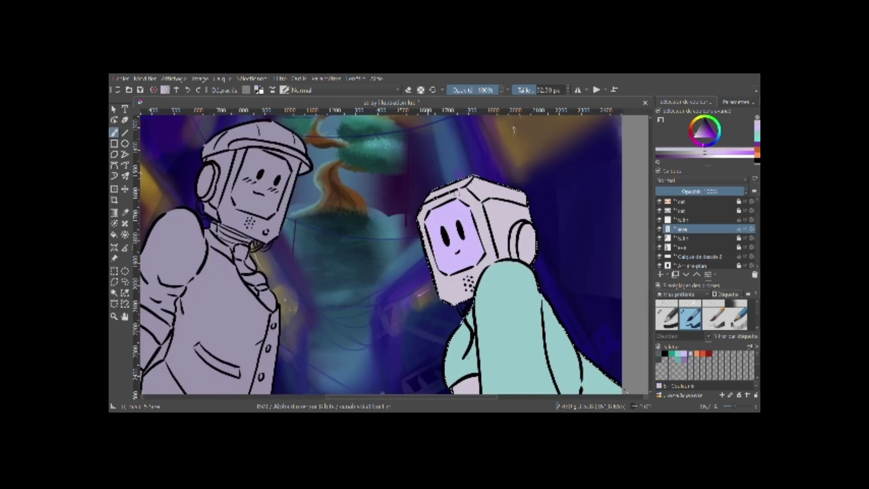
{"action": "scroll", "coordinate": [514, 130], "scroll_direction": "down", "scroll_amount": 3}
{"action": "scroll", "coordinate": [514, 130], "scroll_direction": "down", "scroll_amount": 3}
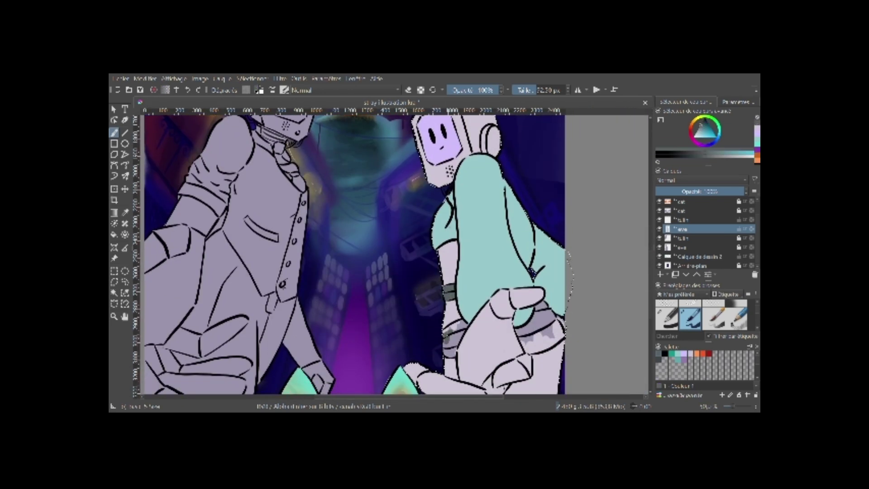
Shade both wrist cuff bands dark grey, zoom out and add a new paint layer.
{"action": "mouse_move", "coordinate": [445, 330]}
{"action": "left_mouse_down"}
{"action": "mouse_move", "coordinate": [466, 339]}
{"action": "mouse_move", "coordinate": [457, 357]}
{"action": "left_mouse_up"}
{"action": "mouse_move", "coordinate": [524, 350]}
{"action": "left_mouse_down"}
{"action": "mouse_move", "coordinate": [527, 328]}
{"action": "mouse_move", "coordinate": [545, 332]}
{"action": "left_mouse_up"}
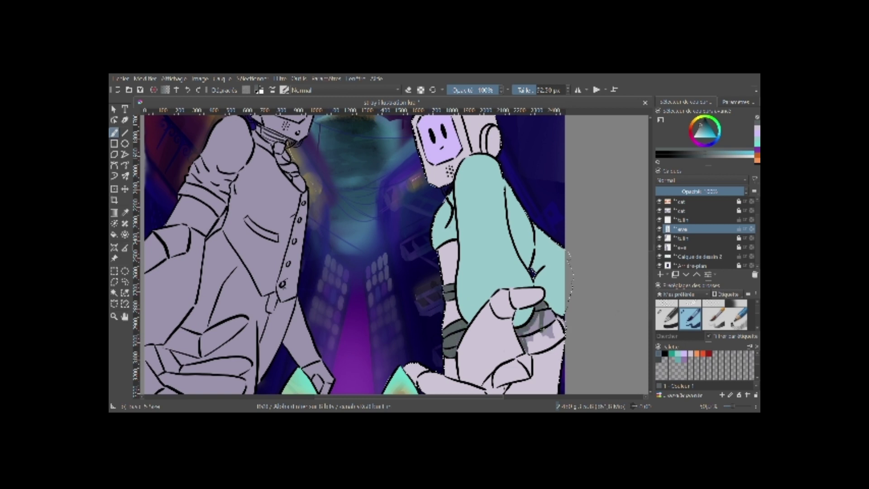
{"action": "key", "text": "minus"}
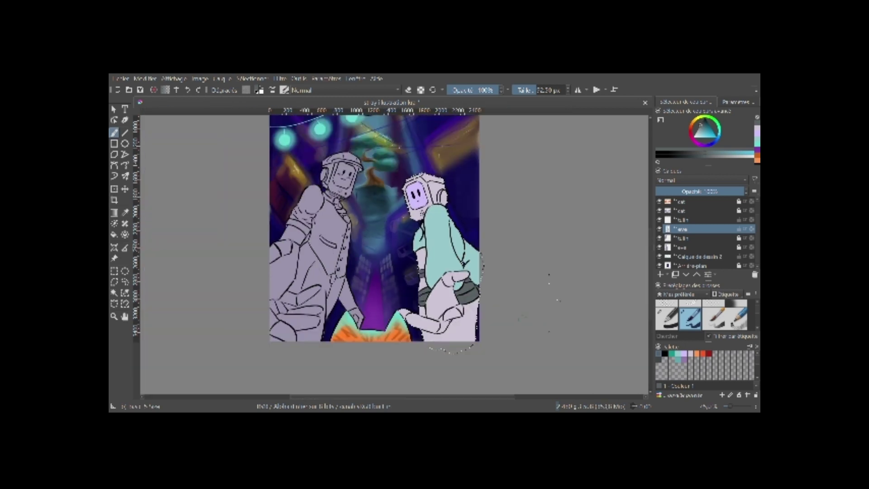
{"action": "left_click", "coordinate": [697, 354]}
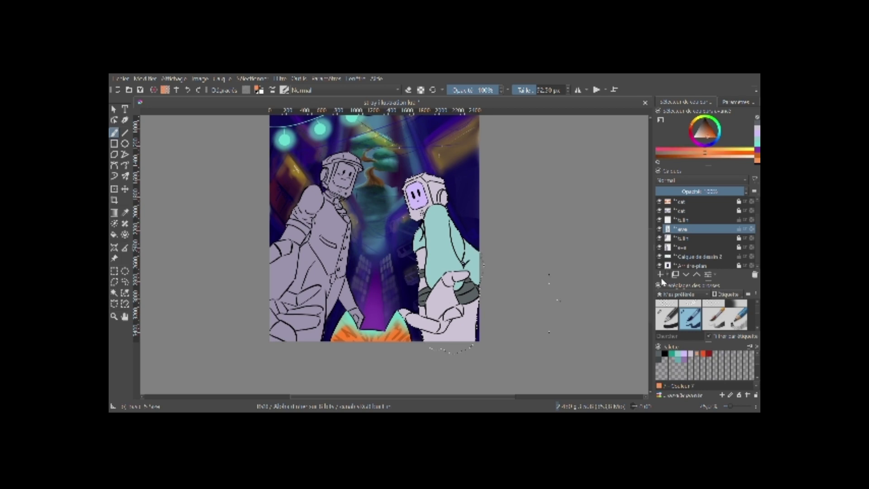
{"action": "key", "text": "Insert"}
{"action": "key", "text": "plus"}
Spatter speckles over the right robot's lower hand on layer Calque de dessin 3.
{"action": "left_click", "coordinate": [724, 238]}
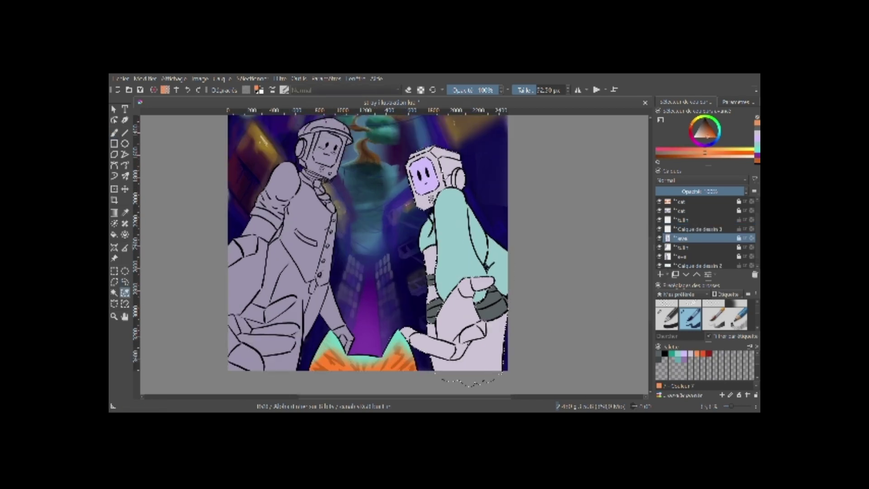
{"action": "scroll", "coordinate": [753, 323], "scroll_direction": "down", "scroll_amount": 5}
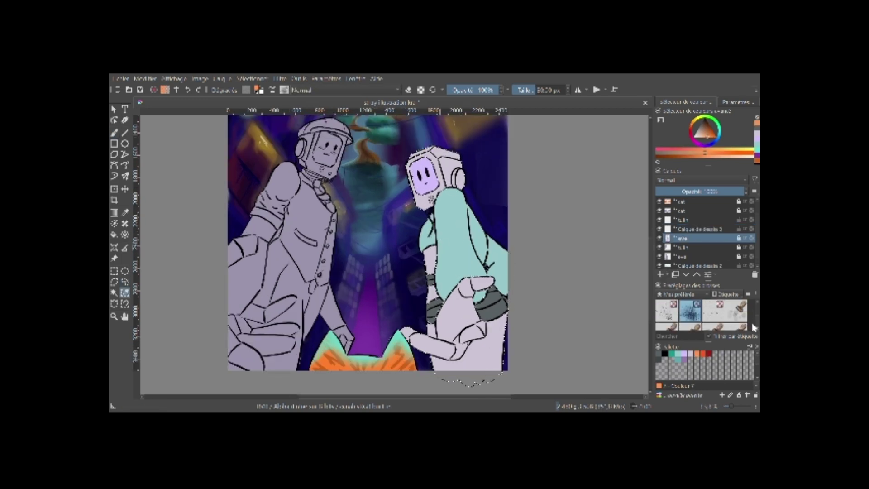
{"action": "key", "text": "b"}
{"action": "left_click", "coordinate": [701, 228]}
{"action": "left_click_drag", "start_coordinate": [480, 353], "coordinate": [443, 267]}
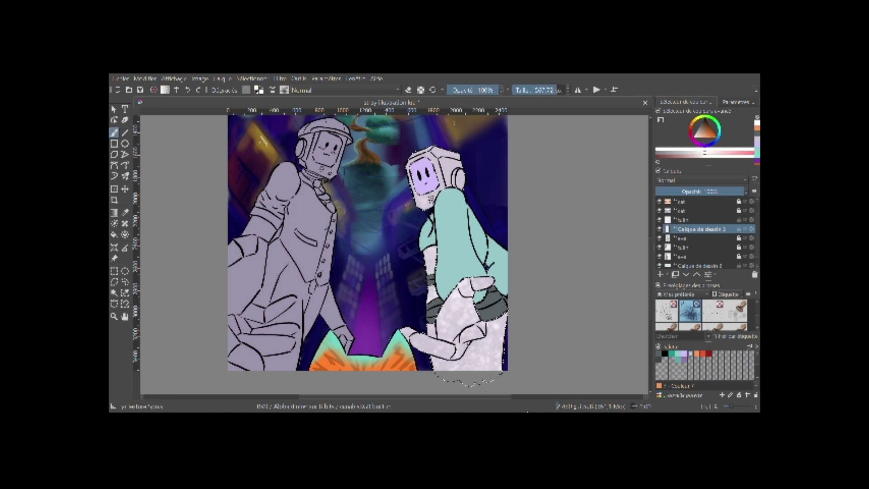
Add grey speckles on the lower-right hand and erase the strays.
{"action": "left_click", "coordinate": [660, 361]}
{"action": "left_click", "coordinate": [659, 355]}
{"action": "left_click_drag", "start_coordinate": [495, 364], "coordinate": [468, 344]}
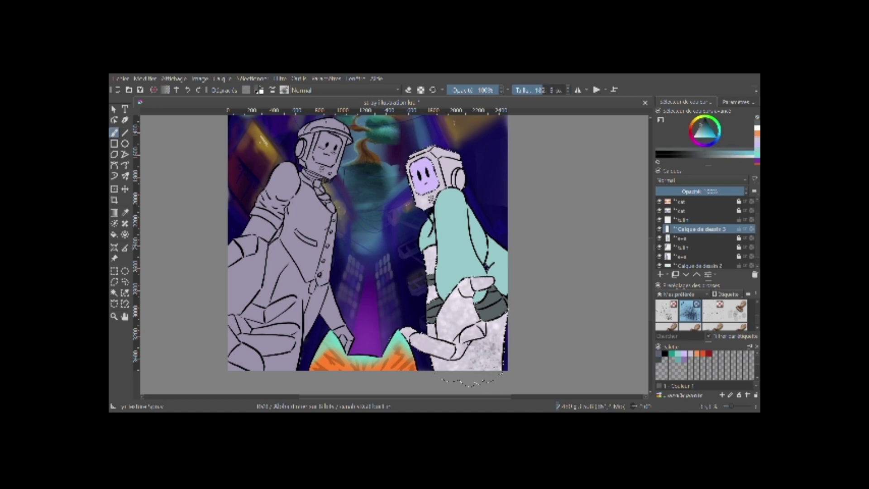
{"action": "scroll", "coordinate": [672, 316], "scroll_direction": "up", "scroll_amount": 2}
{"action": "left_click", "coordinate": [667, 311]}
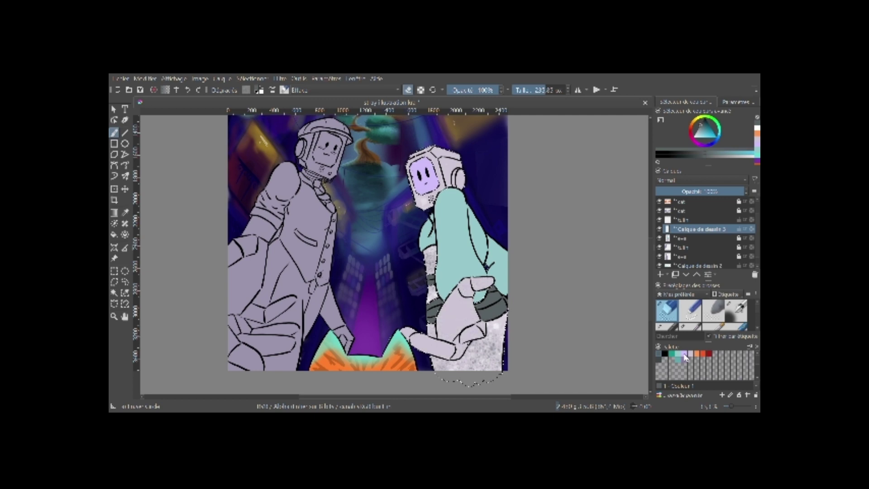
Spatter a splatter texture onto the robot's head and pick purple.
{"action": "scroll", "coordinate": [690, 324], "scroll_direction": "down", "scroll_amount": 2}
{"action": "left_click", "coordinate": [690, 312]}
{"action": "left_click_drag", "start_coordinate": [448, 156], "coordinate": [430, 199]}
{"action": "left_click", "coordinate": [684, 359]}
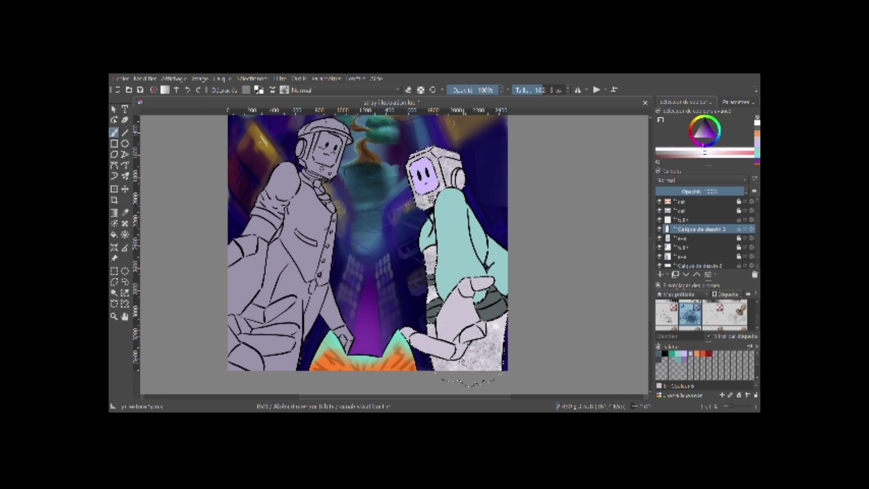
{"action": "scroll", "coordinate": [724, 317], "scroll_direction": "up", "scroll_amount": 2}
Airbrush on the eve layer, then pick light lavender and the ink brush.
{"action": "left_click", "coordinate": [736, 311]}
{"action": "left_click", "coordinate": [681, 238]}
{"action": "mouse_move", "coordinate": [497, 330]}
{"action": "left_mouse_down"}
{"action": "mouse_move", "coordinate": [475, 365]}
{"action": "mouse_move", "coordinate": [491, 330]}
{"action": "mouse_move", "coordinate": [512, 358]}
{"action": "left_mouse_up"}
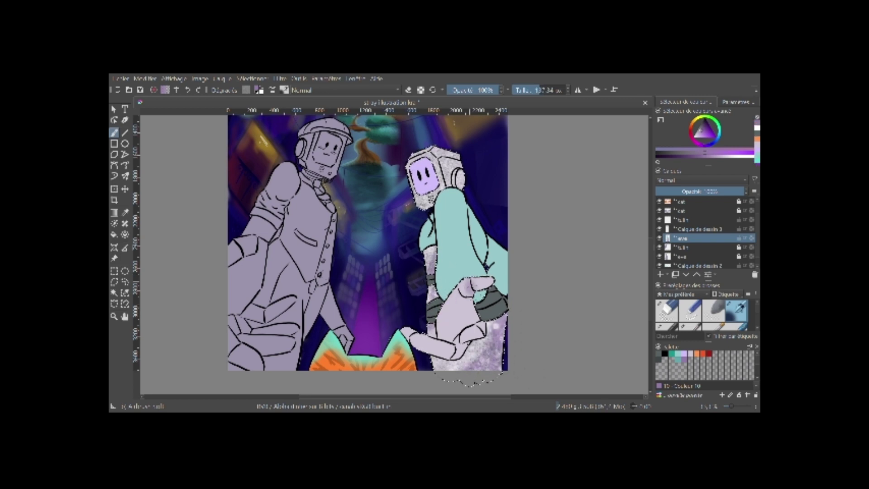
{"action": "left_click", "coordinate": [691, 356]}
{"action": "scroll", "coordinate": [701, 315], "scroll_direction": "up", "scroll_amount": 2}
{"action": "left_click", "coordinate": [690, 314]}
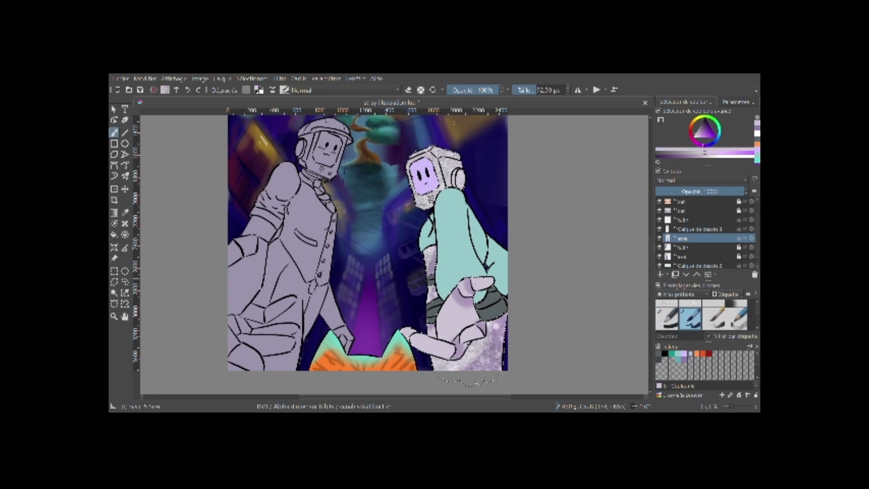
{"action": "scroll", "coordinate": [701, 315], "scroll_direction": "down", "scroll_amount": 2}
Airbrush darker teal shading on the sleeve above the hand, with the selection dropped.
{"action": "left_click", "coordinate": [736, 311]}
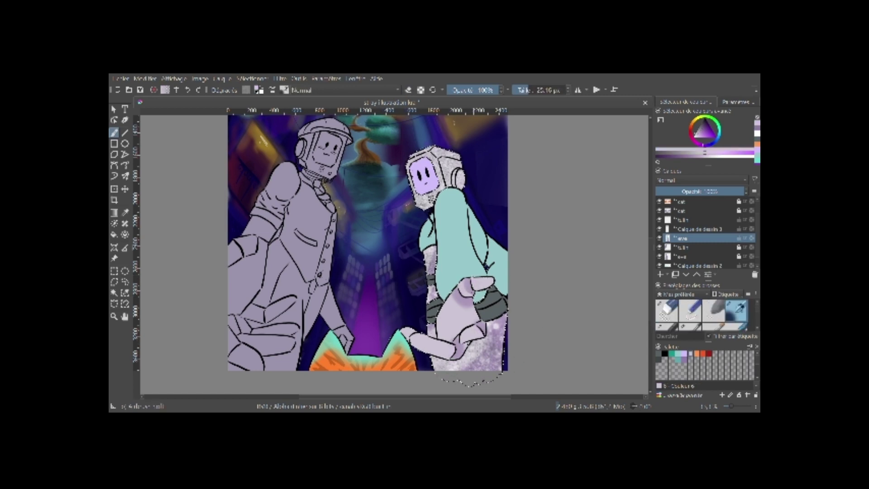
{"action": "left_click", "coordinate": [684, 360]}
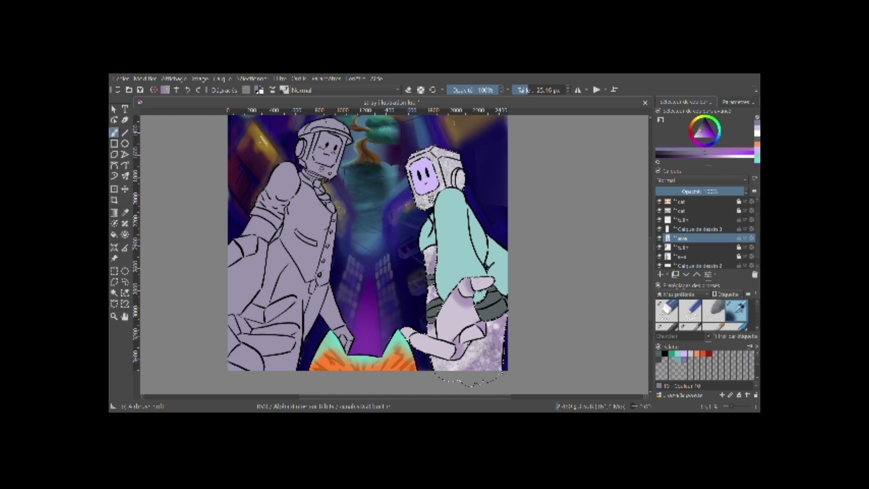
{"action": "left_click", "coordinate": [677, 360]}
{"action": "key", "text": "ctrl+shift+a"}
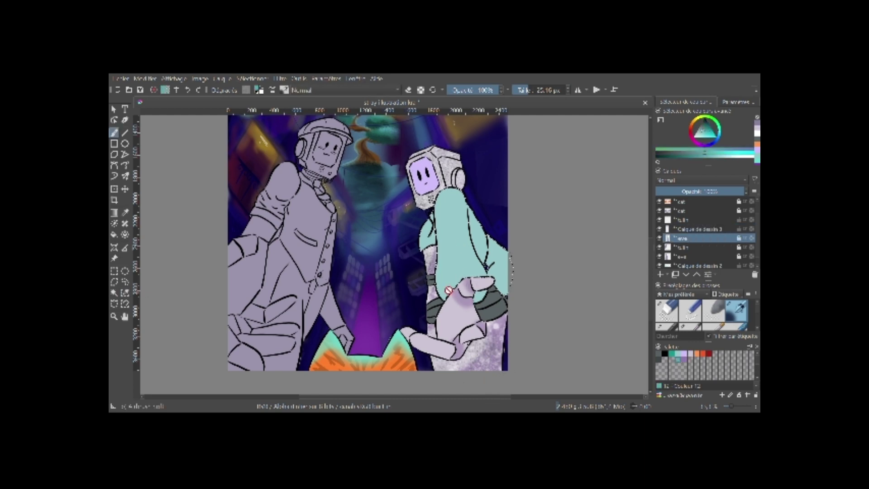
{"action": "left_click_drag", "start_coordinate": [480, 253], "coordinate": [462, 275]}
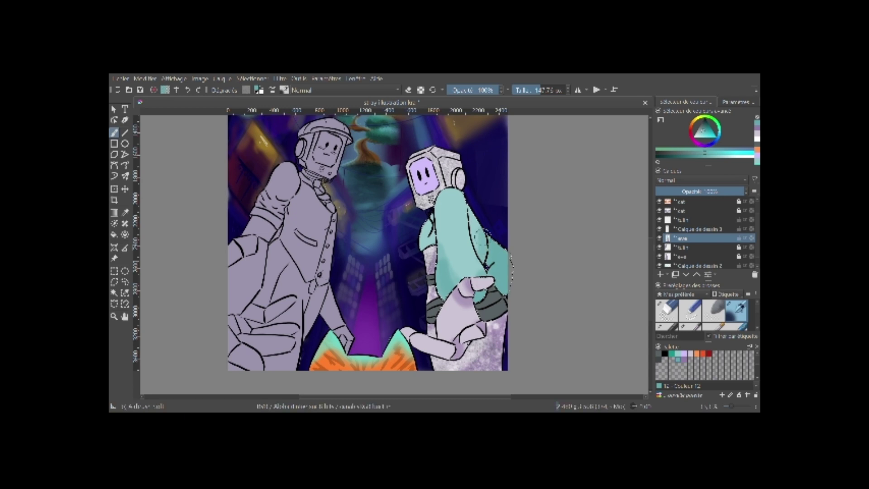
Pick grey, move up to Calque de dessin 3 and choose the first pen preset.
{"action": "left_click", "coordinate": [671, 360]}
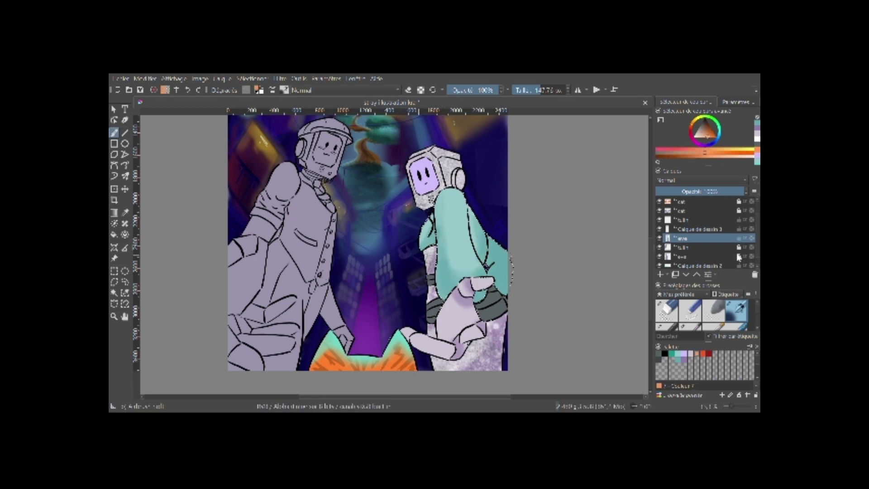
{"action": "key", "text": "ctrl+shift+d"}
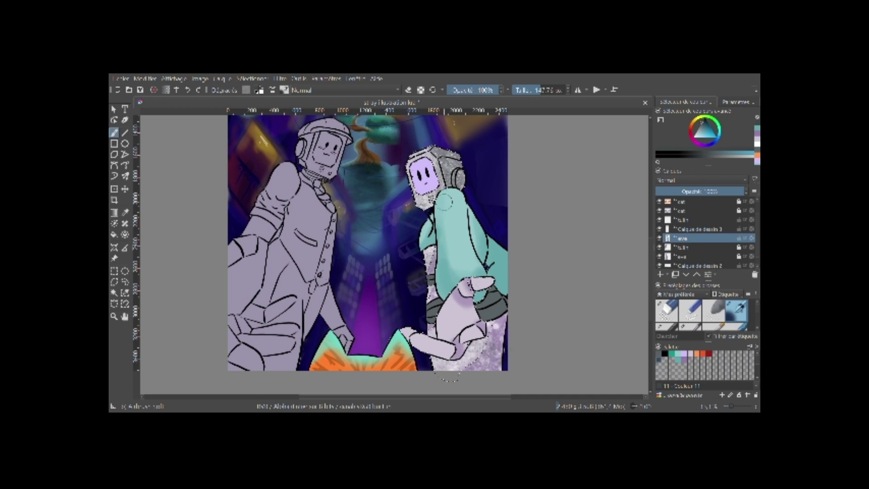
{"action": "key", "text": "Page_Up"}
{"action": "key", "text": "v"}
{"action": "key", "text": "ctrl+shift+a"}
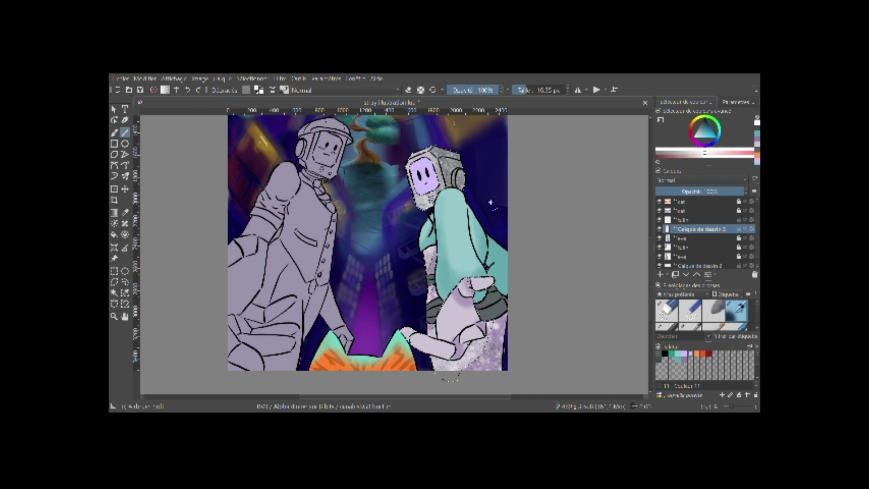
{"action": "left_click", "coordinate": [714, 336]}
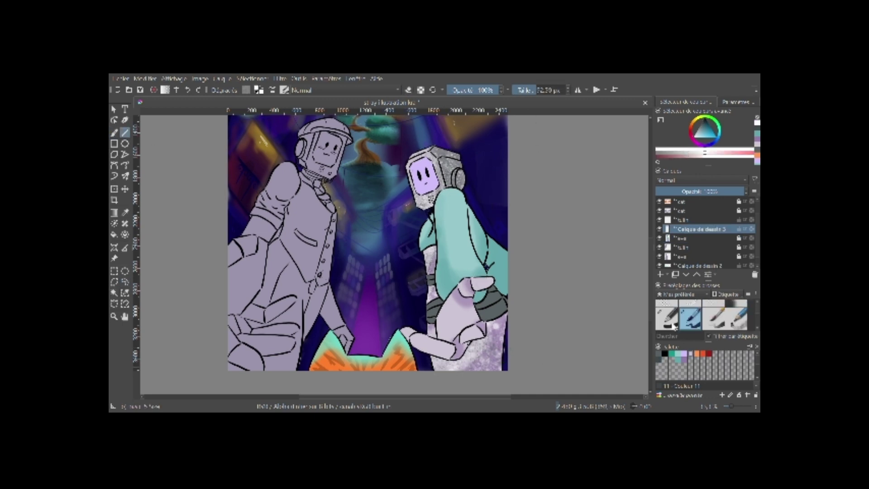
{"action": "left_click", "coordinate": [666, 316]}
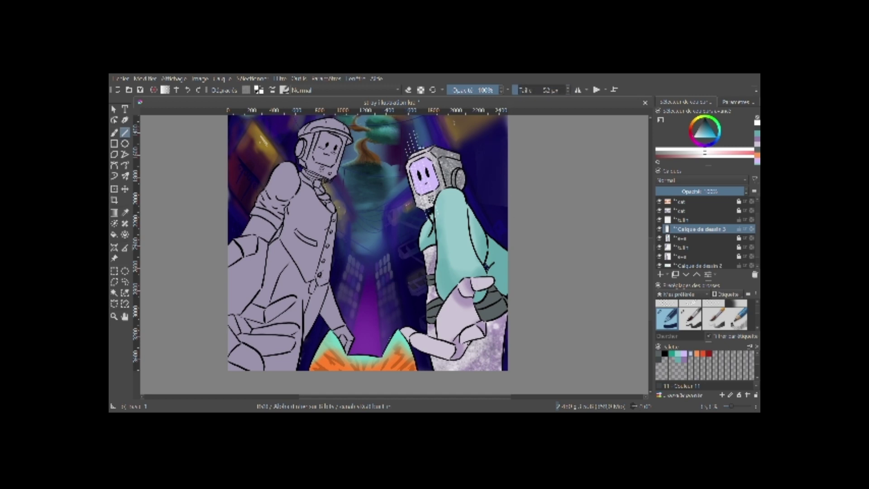
{"action": "scroll", "coordinate": [393, 217], "scroll_direction": "up", "scroll_amount": 1}
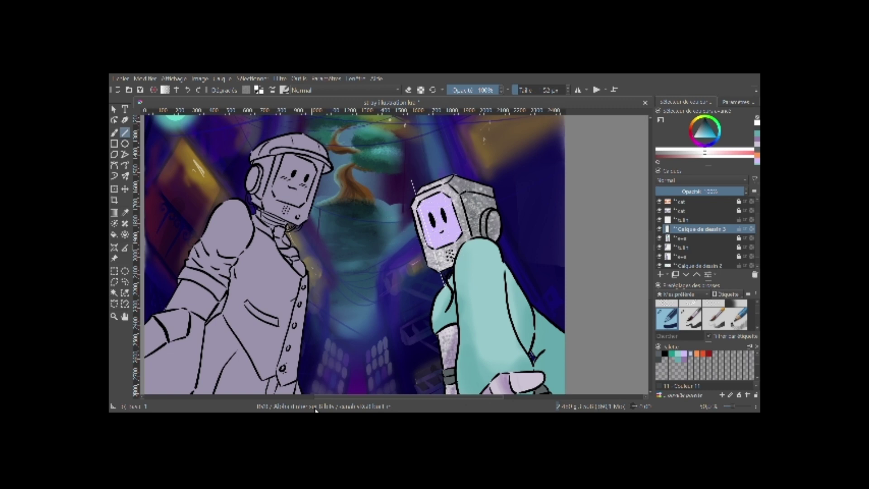
On a new layer, draw white grid lines across the right robot's face.
{"action": "key", "text": "Insert"}
{"action": "left_click_drag", "start_coordinate": [418, 195], "coordinate": [446, 280]}
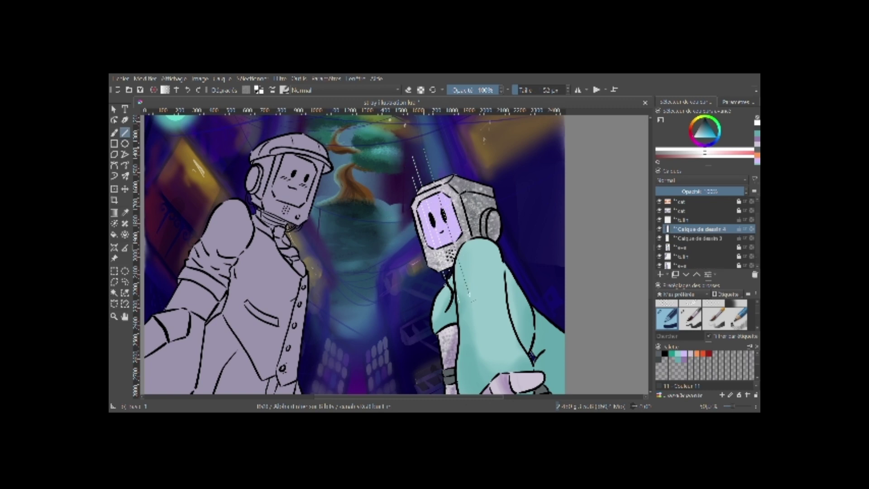
{"action": "left_click_drag", "start_coordinate": [421, 156], "coordinate": [466, 272]}
{"action": "mouse_move", "coordinate": [470, 195]}
{"action": "left_mouse_down"}
{"action": "mouse_move", "coordinate": [396, 221]}
{"action": "mouse_move", "coordinate": [399, 238]}
{"action": "left_mouse_up"}
{"action": "left_click_drag", "start_coordinate": [489, 201], "coordinate": [460, 225]}
{"action": "left_click_drag", "start_coordinate": [422, 249], "coordinate": [403, 257]}
Undo the accidental layer duplicate and erase stray white dashes around the head.
{"action": "key", "text": "ctrl+j"}
{"action": "key", "text": "ctrl+t"}
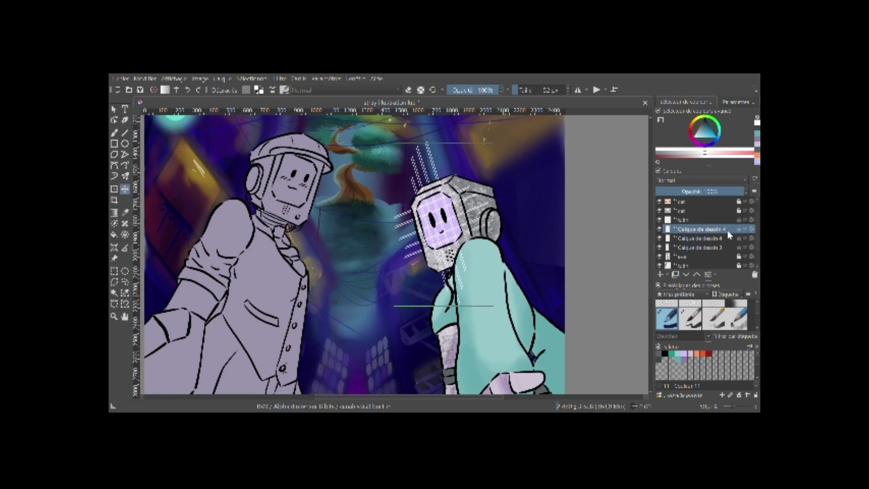
{"action": "key", "text": "ctrl+z"}
{"action": "key", "text": "e"}
{"action": "key", "text": "b"}
{"action": "left_click_drag", "start_coordinate": [460, 290], "coordinate": [441, 260]}
{"action": "mouse_move", "coordinate": [484, 210]}
{"action": "left_mouse_down"}
{"action": "mouse_move", "coordinate": [452, 192]}
{"action": "mouse_move", "coordinate": [418, 141]}
{"action": "left_mouse_up"}
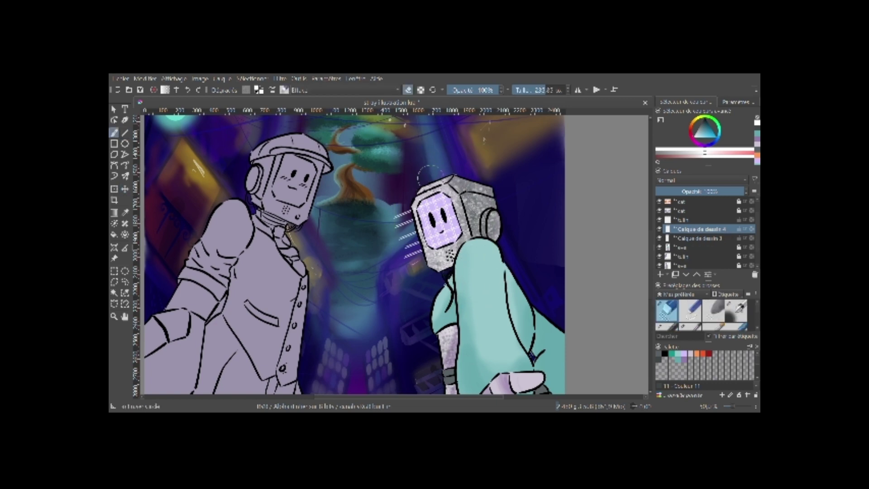
{"action": "left_click_drag", "start_coordinate": [404, 209], "coordinate": [407, 228]}
Paint a red-orange strap under the face and an orange heart on the headphone.
{"action": "left_click", "coordinate": [696, 353]}
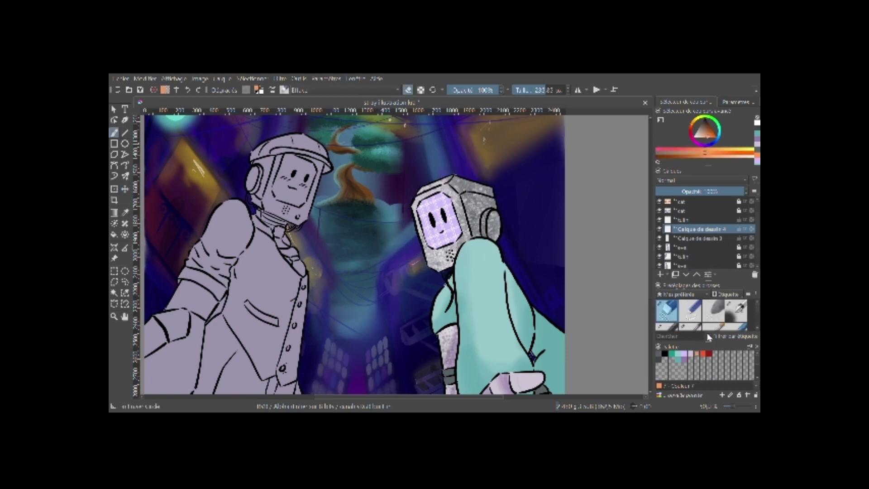
{"action": "left_click", "coordinate": [666, 314]}
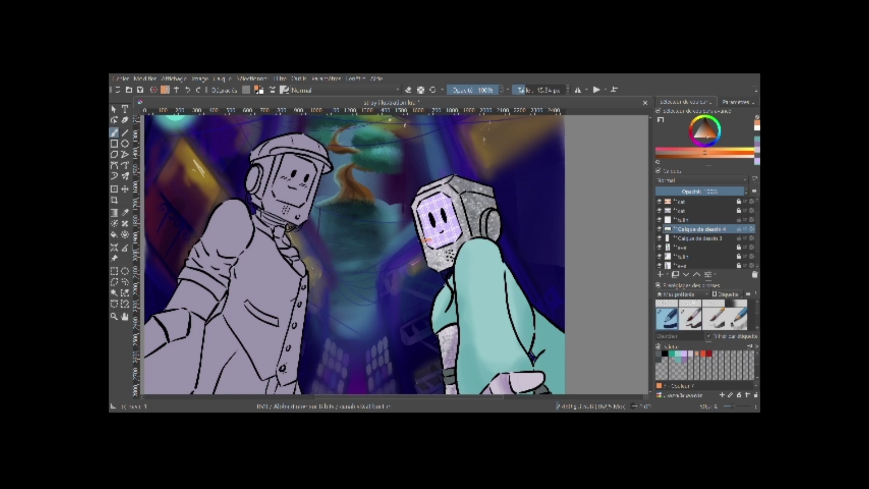
{"action": "mouse_move", "coordinate": [445, 249]}
{"action": "left_mouse_down"}
{"action": "mouse_move", "coordinate": [448, 281]}
{"action": "mouse_move", "coordinate": [441, 276]}
{"action": "left_mouse_up"}
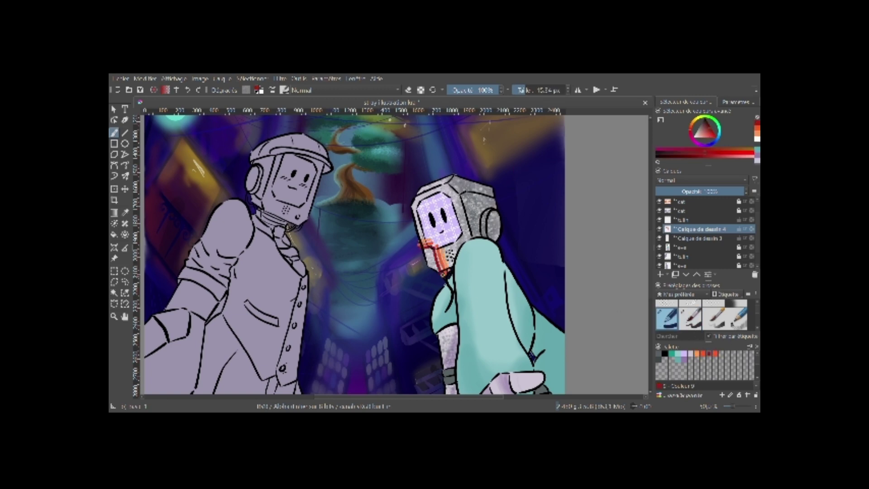
{"action": "scroll", "coordinate": [758, 309], "scroll_direction": "down", "scroll_amount": 2}
{"action": "left_click", "coordinate": [714, 312]}
{"action": "left_click", "coordinate": [697, 353]}
{"action": "left_click_drag", "start_coordinate": [493, 221], "coordinate": [499, 229]}
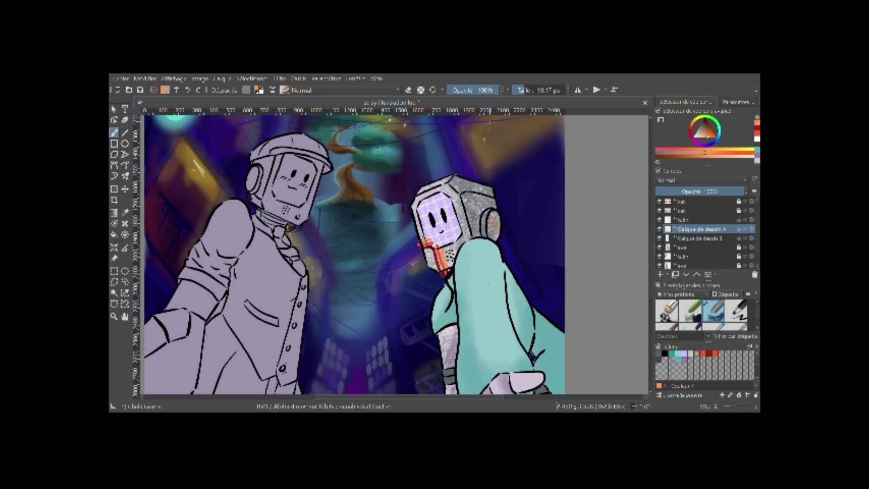
Outline the strap in dark strokes and add a dark red touch near the arm.
{"action": "key", "text": "/"}
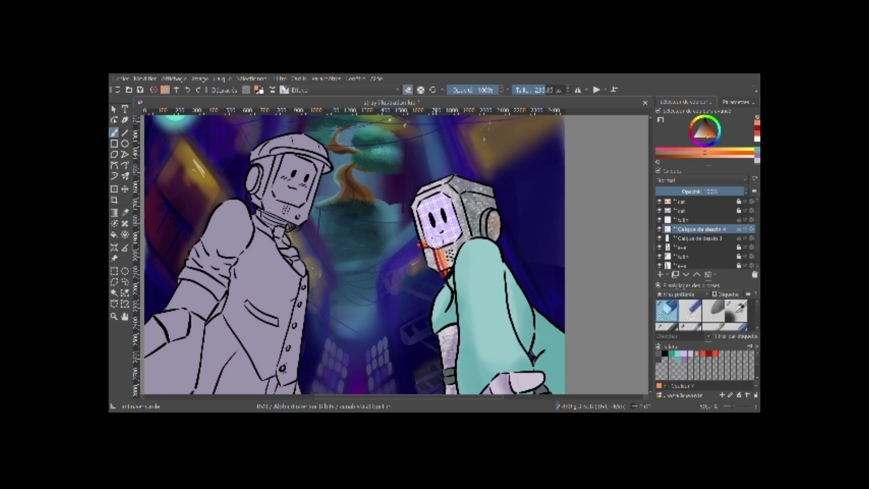
{"action": "key", "text": "/"}
{"action": "scroll", "coordinate": [390, 259], "scroll_direction": "up", "scroll_amount": 3}
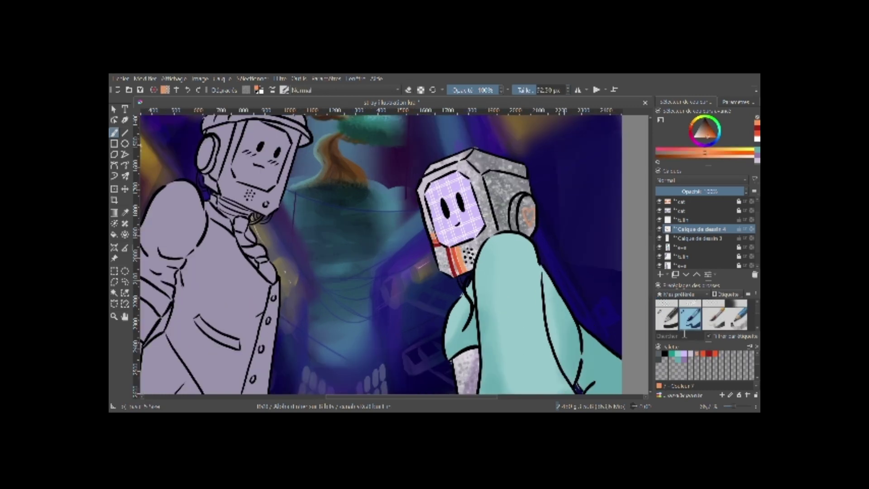
{"action": "left_click_drag", "start_coordinate": [506, 284], "coordinate": [492, 305]}
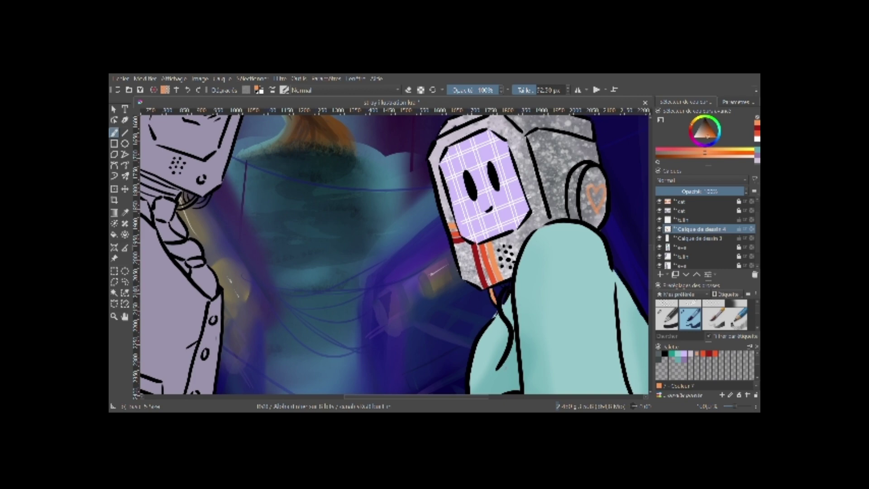
{"action": "left_click", "coordinate": [487, 283], "text": "ctrl"}
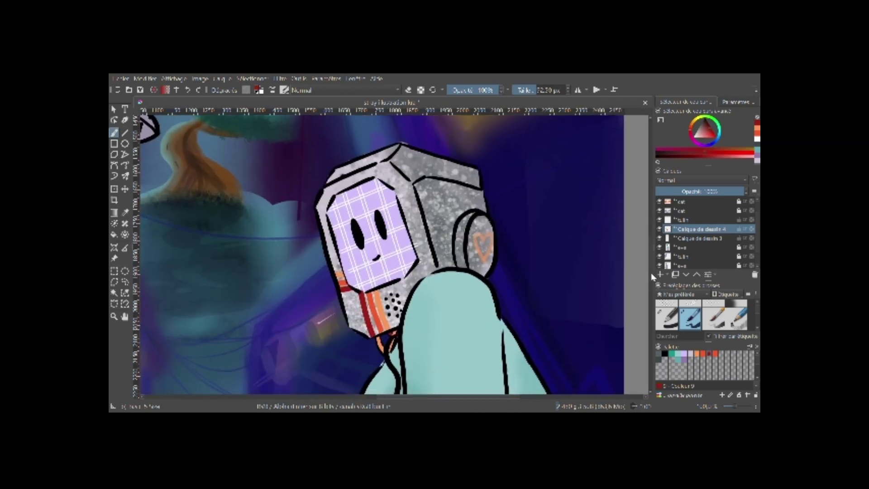
{"action": "left_click_drag", "start_coordinate": [367, 263], "coordinate": [382, 260]}
{"action": "key", "text": "minus"}
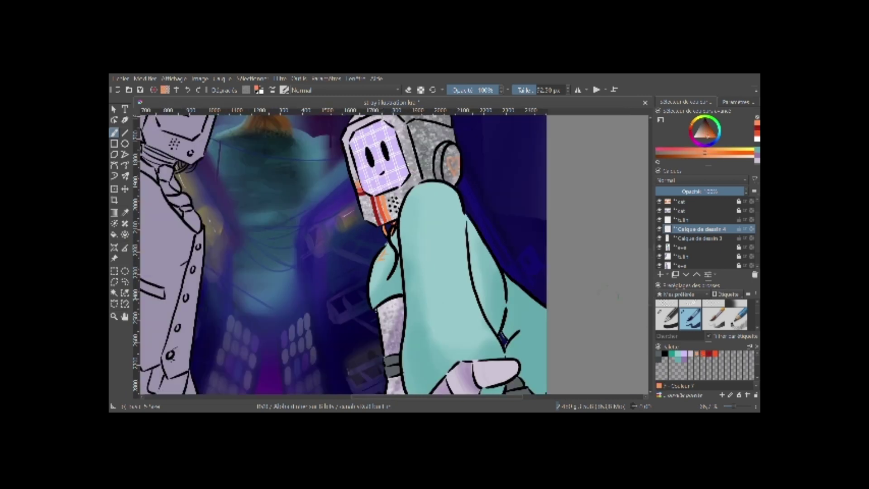
{"action": "key", "text": "minus"}
{"action": "key", "text": "minus"}
{"action": "scroll", "coordinate": [330, 240], "scroll_direction": "down", "scroll_amount": 1}
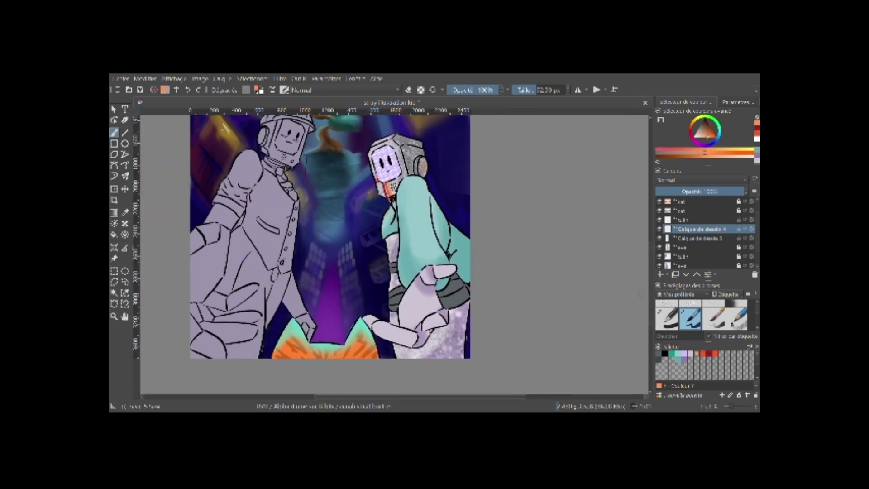
With the background hidden, draw a dark line on the teal sleeve.
{"action": "scroll", "coordinate": [702, 235], "scroll_direction": "down", "scroll_amount": 2}
{"action": "left_click", "coordinate": [659, 265]}
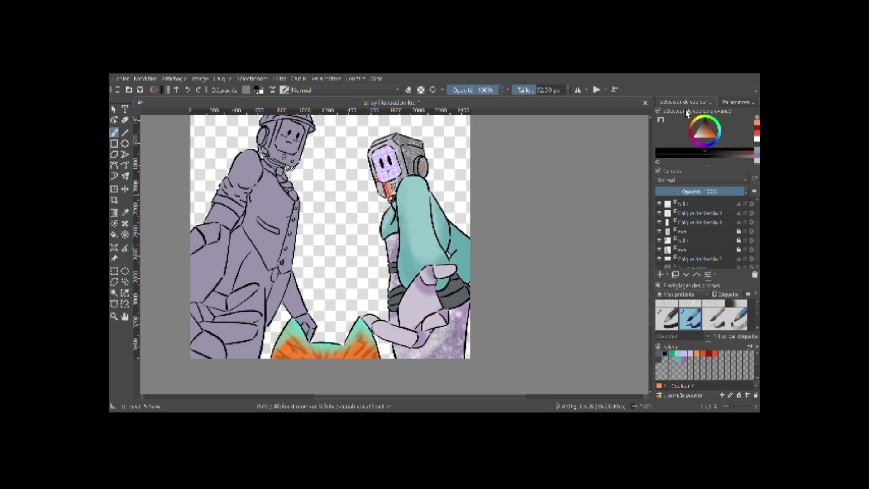
{"action": "left_click_drag", "start_coordinate": [436, 192], "coordinate": [450, 214]}
{"action": "key", "text": "e"}
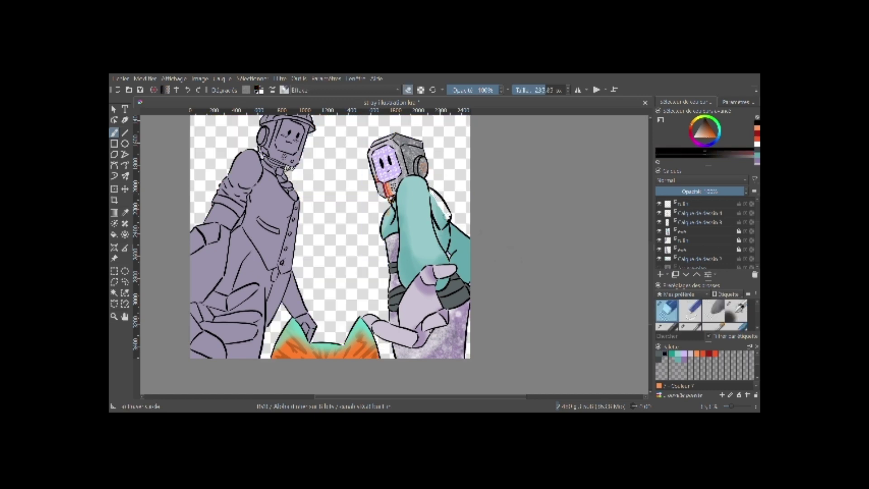
{"action": "key", "text": "e"}
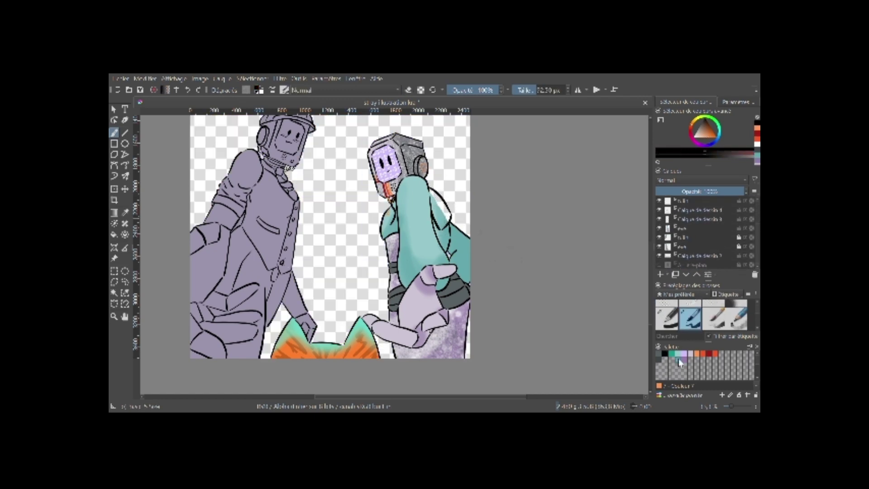
{"action": "left_click", "coordinate": [679, 361]}
Show the background again and set the character colour layer's opacity to 67%.
{"action": "left_click", "coordinate": [697, 228]}
{"action": "key", "text": "e"}
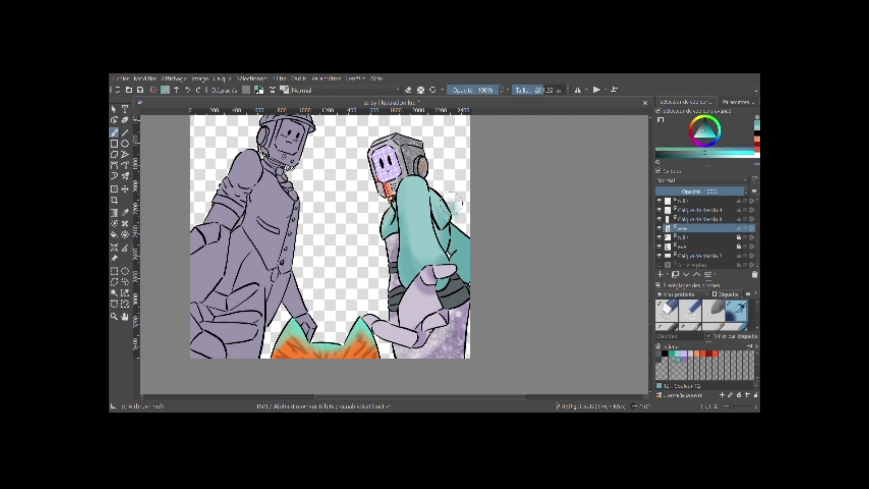
{"action": "key", "text": "e"}
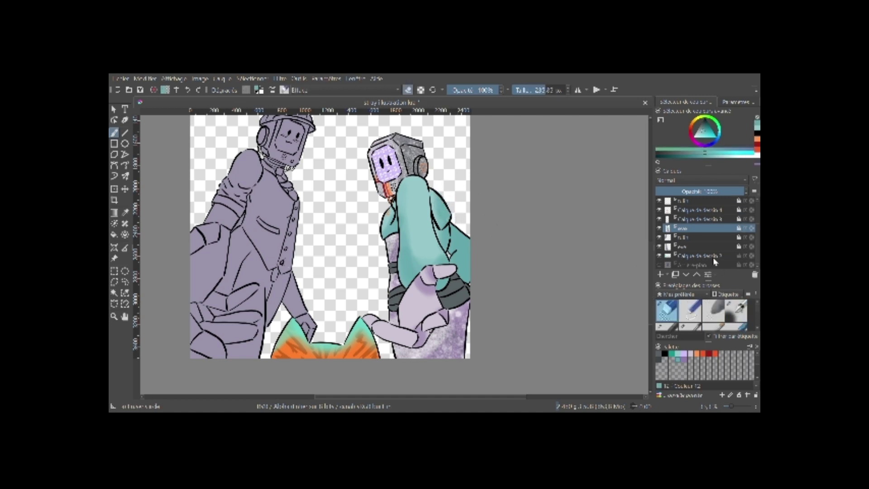
{"action": "left_click", "coordinate": [699, 256]}
{"action": "left_click_drag", "start_coordinate": [742, 192], "coordinate": [731, 194]}
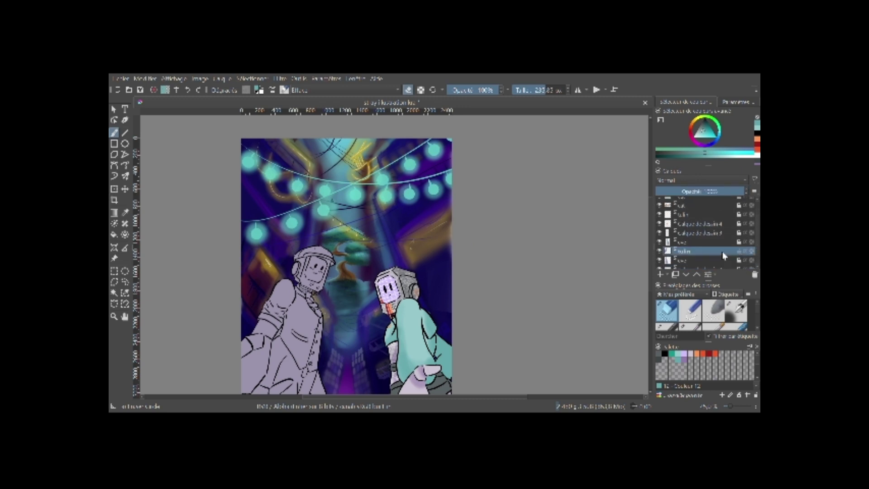
Select the girl's lower jacket area and add paint layer Calque de dessin 5.
{"action": "left_click", "coordinate": [699, 224]}
{"action": "left_click", "coordinate": [733, 251]}
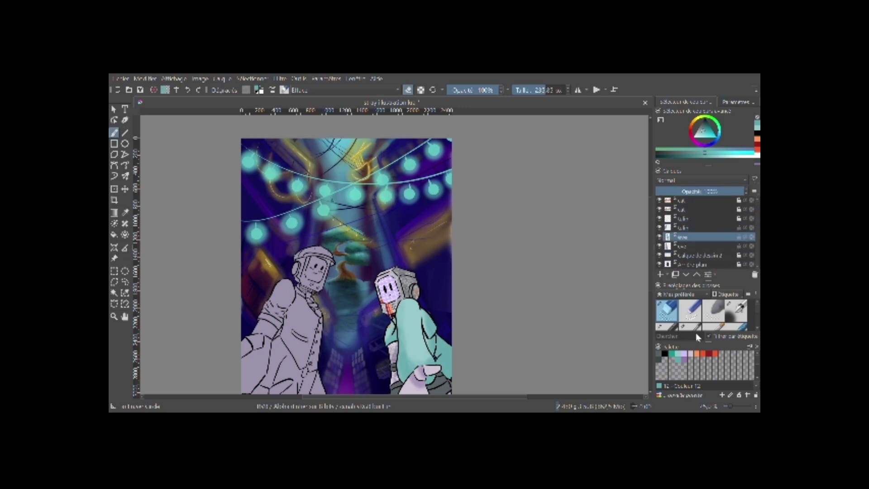
{"action": "left_click", "coordinate": [706, 264]}
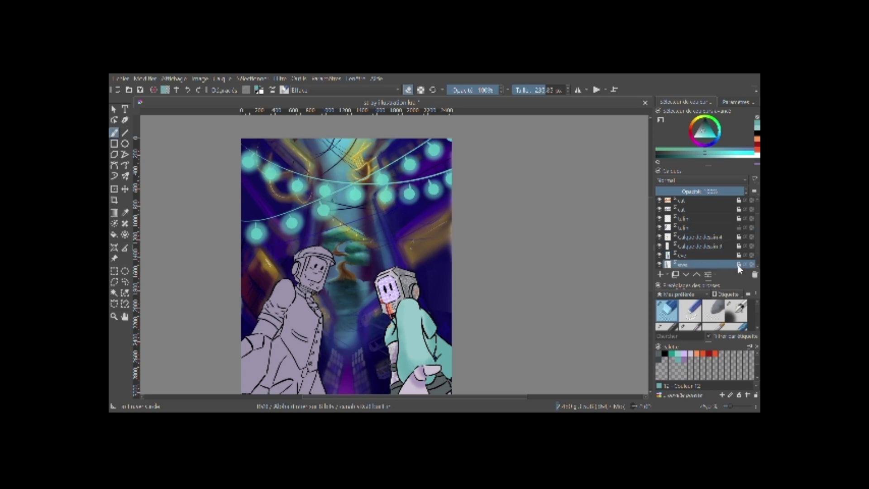
{"action": "scroll", "coordinate": [521, 372], "scroll_direction": "down", "scroll_amount": 3}
{"action": "left_click", "coordinate": [660, 274]}
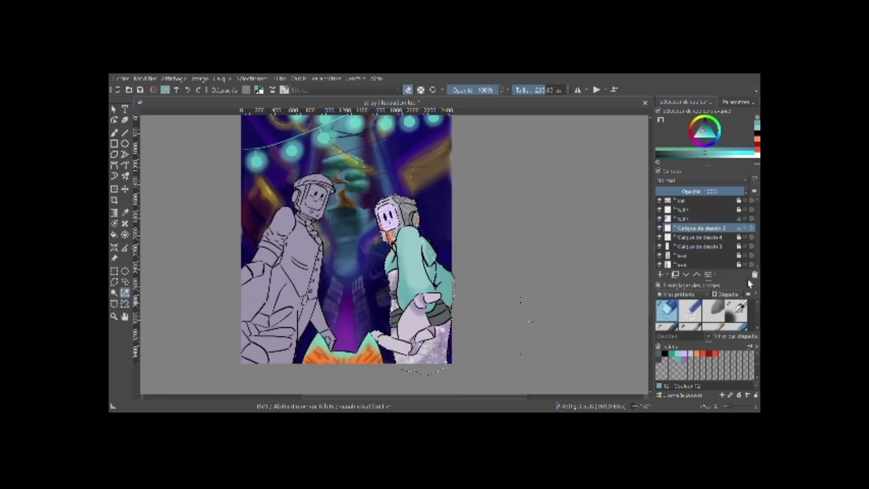
Brush mint over the girl's hand and lower jacket, toggling the eraser to clean edges.
{"action": "left_click_drag", "start_coordinate": [719, 163], "coordinate": [719, 177]}
{"action": "key", "text": "b"}
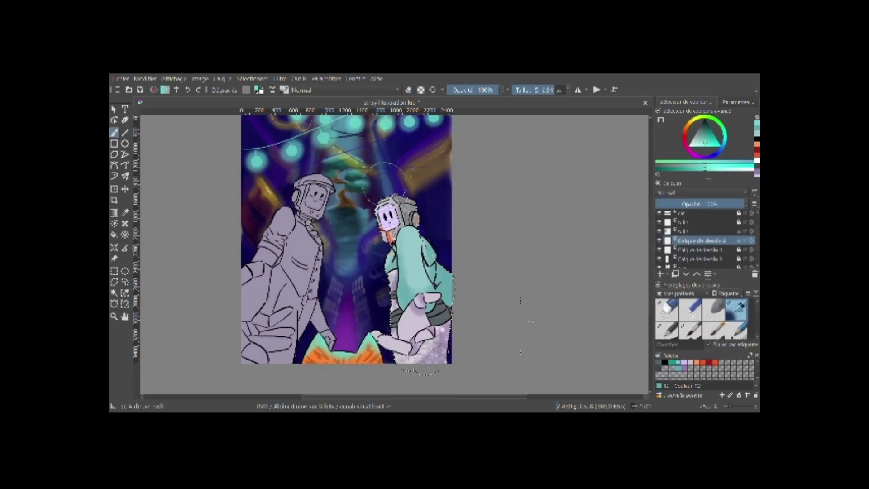
{"action": "mouse_move", "coordinate": [398, 294]}
{"action": "left_mouse_down"}
{"action": "mouse_move", "coordinate": [407, 317]}
{"action": "mouse_move", "coordinate": [407, 308]}
{"action": "left_mouse_up"}
{"action": "key", "text": "e"}
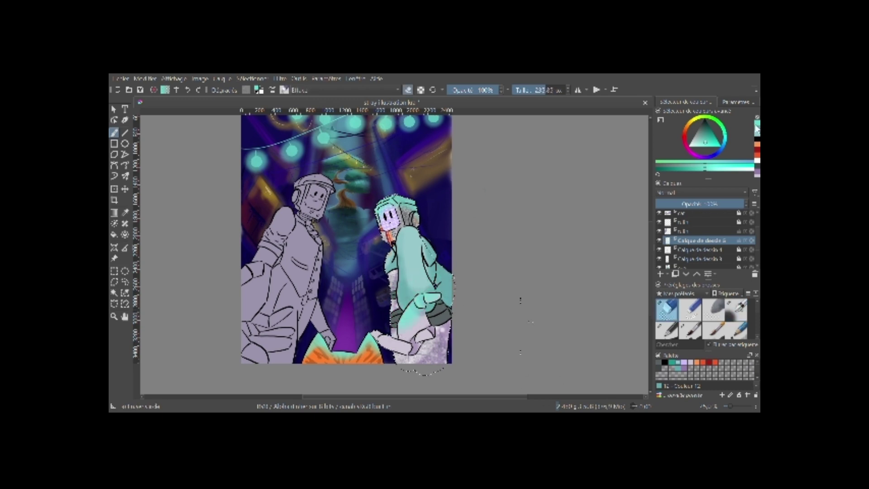
{"action": "left_click", "coordinate": [736, 310]}
{"action": "key", "text": "e"}
{"action": "left_click", "coordinate": [735, 310]}
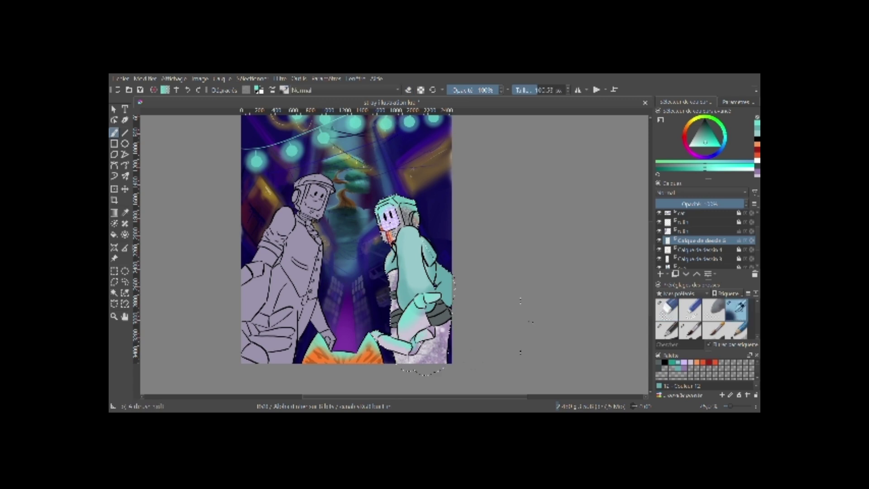
{"action": "key", "text": "minus"}
{"action": "key", "text": "minus"}
{"action": "key", "text": "plus"}
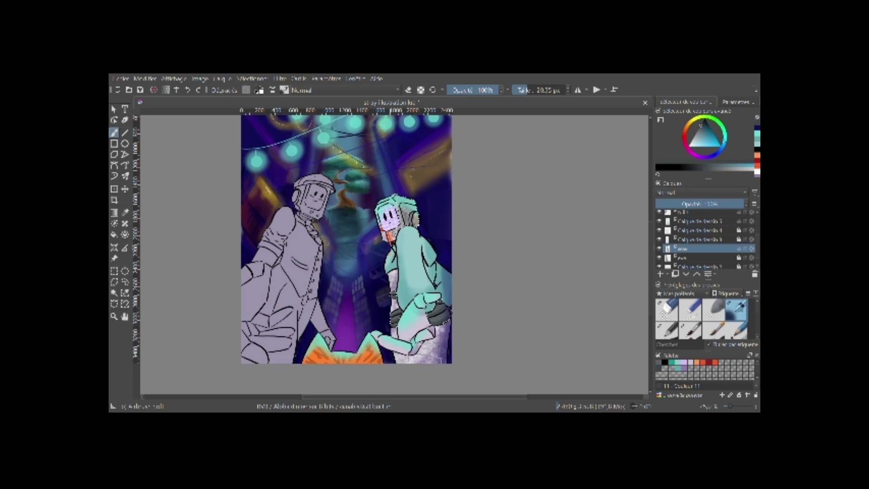
Choose a selection tool and step down to the Calque de dessin 2 layer.
{"action": "left_click", "coordinate": [125, 281]}
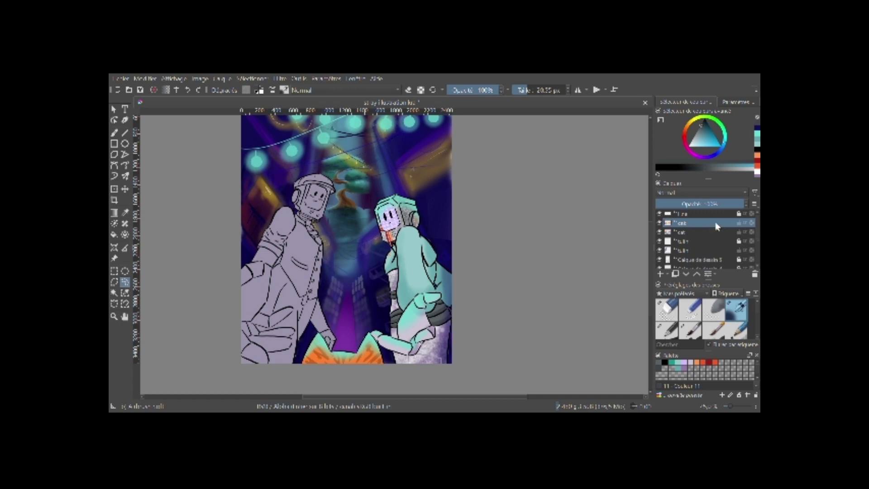
{"action": "scroll", "coordinate": [706, 240], "scroll_direction": "down", "scroll_amount": 2}
{"action": "scroll", "coordinate": [697, 244], "scroll_direction": "down", "scroll_amount": 3}
{"action": "scroll", "coordinate": [678, 253], "scroll_direction": "down", "scroll_amount": 3}
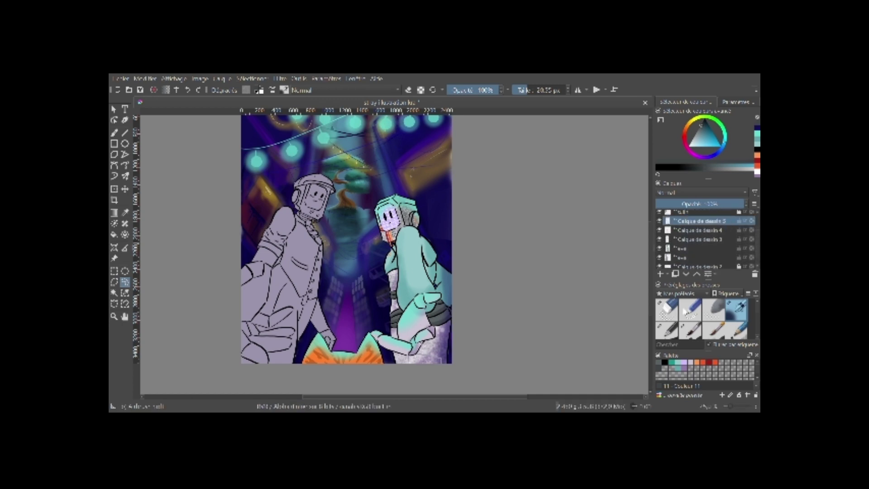
{"action": "key", "text": "minus"}
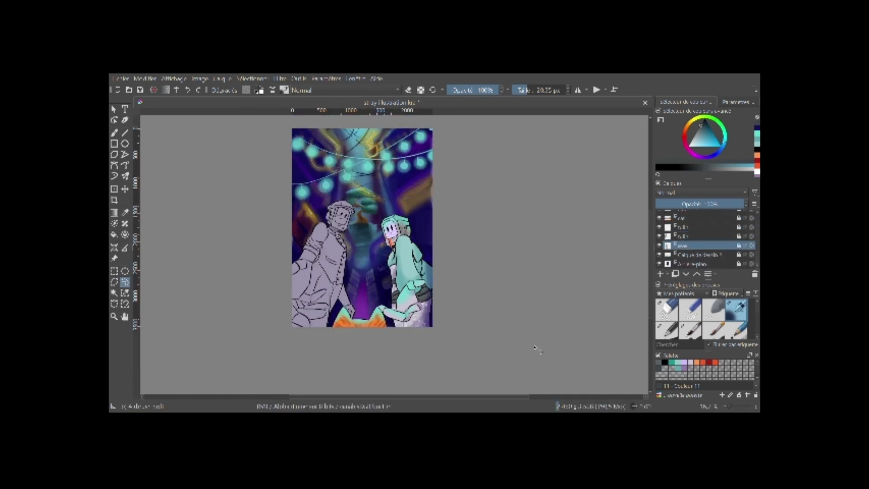
{"action": "key", "text": "Page_Down"}
{"action": "key", "text": "slash"}
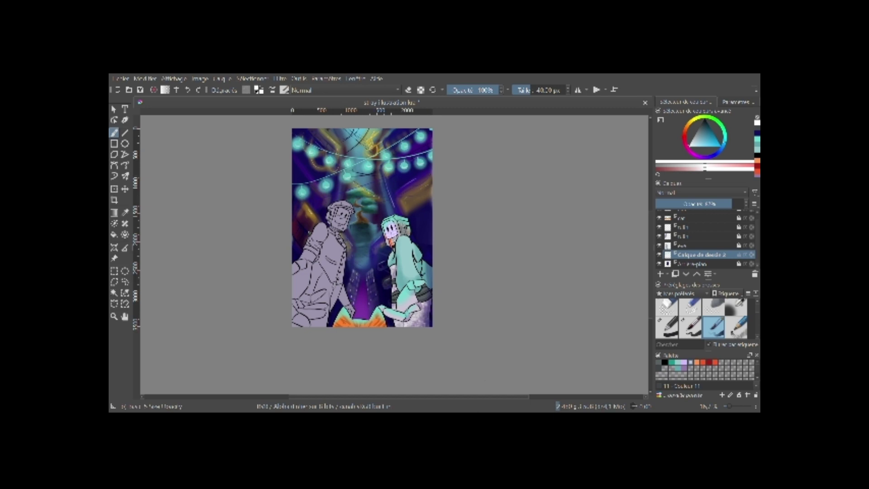
Lower a layer's opacity and delete the Calque de dessin 2 layer.
{"action": "key", "text": "minus"}
{"action": "key", "text": "plus"}
{"action": "key", "text": "plus"}
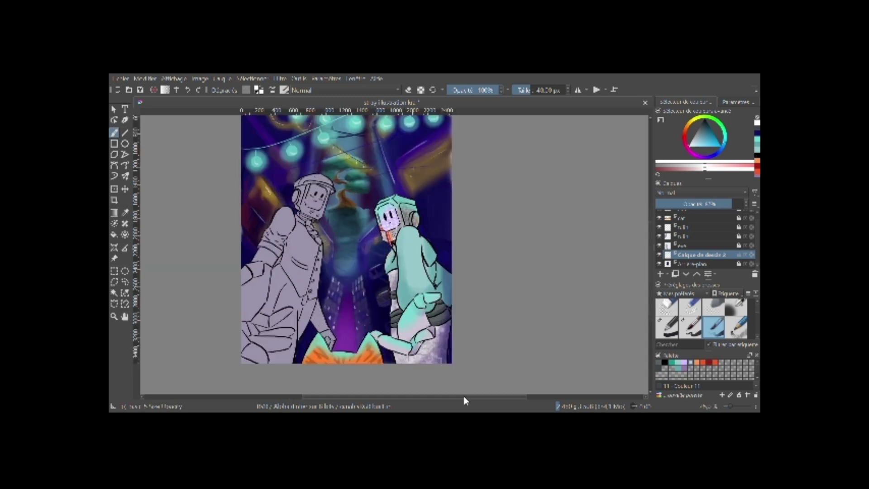
{"action": "key", "text": "minus"}
{"action": "key", "text": "minus"}
{"action": "left_click", "coordinate": [659, 254]}
{"action": "left_click_drag", "start_coordinate": [726, 204], "coordinate": [705, 208]}
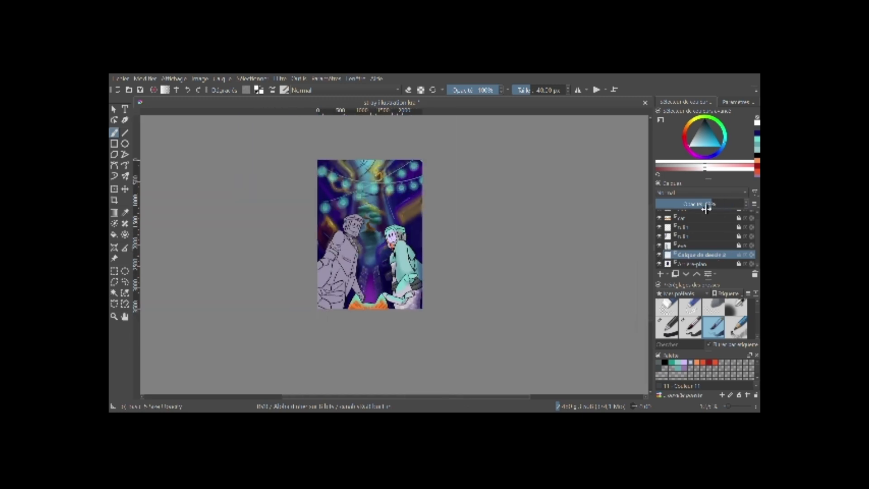
{"action": "key", "text": "plus"}
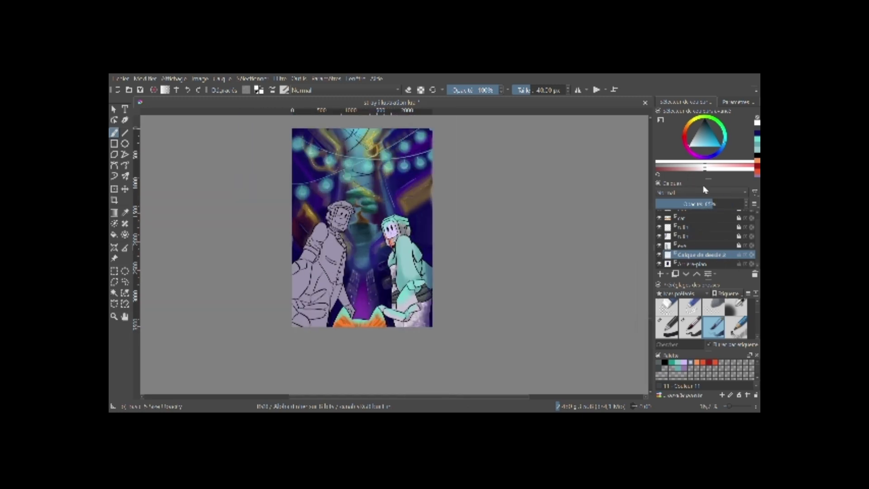
{"action": "key", "text": "shift+Delete"}
On the grey figure's layer, select its fill with Similar Color Selection.
{"action": "left_click", "coordinate": [726, 244]}
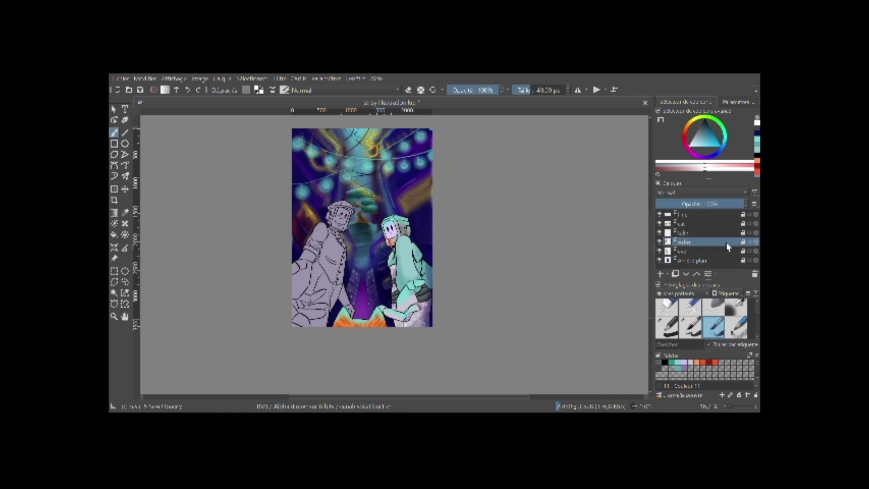
{"action": "left_click", "coordinate": [690, 326]}
{"action": "left_click", "coordinate": [125, 292]}
Shade the left robot's helmet visor and earphone in dark and light greys.
{"action": "left_click", "coordinate": [317, 281]}
{"action": "key", "text": "plus"}
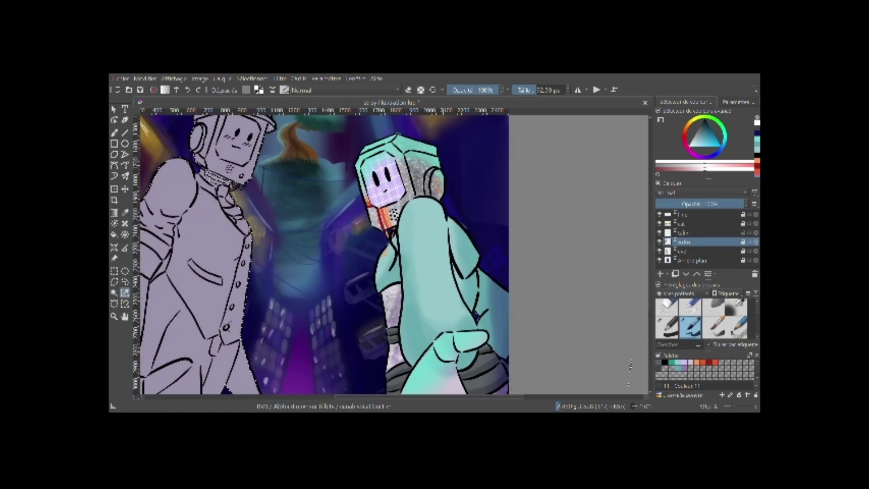
{"action": "left_click", "coordinate": [665, 363]}
{"action": "key", "text": "plus"}
{"action": "key", "text": "Page_Up"}
{"action": "key", "text": "b"}
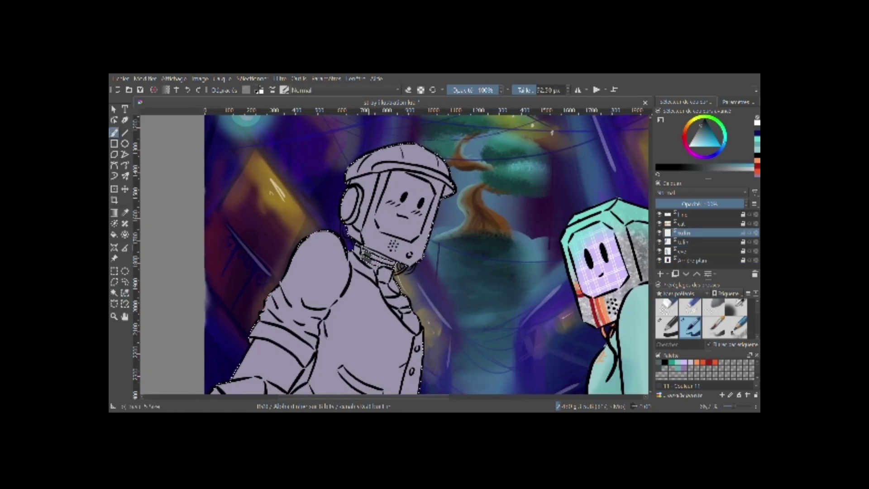
{"action": "left_click", "coordinate": [659, 362]}
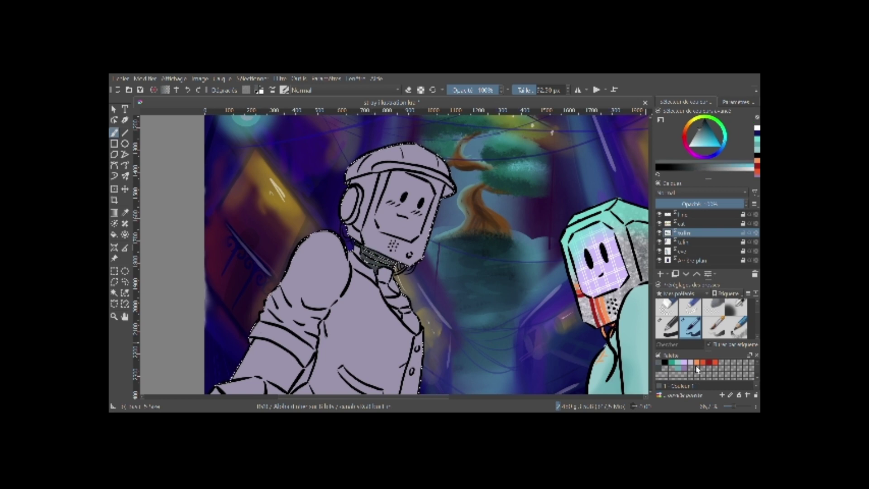
{"action": "mouse_move", "coordinate": [408, 253]}
{"action": "left_mouse_down"}
{"action": "mouse_move", "coordinate": [375, 235]}
{"action": "mouse_move", "coordinate": [352, 204]}
{"action": "mouse_move", "coordinate": [380, 176]}
{"action": "mouse_move", "coordinate": [439, 190]}
{"action": "mouse_move", "coordinate": [421, 254]}
{"action": "left_mouse_up"}
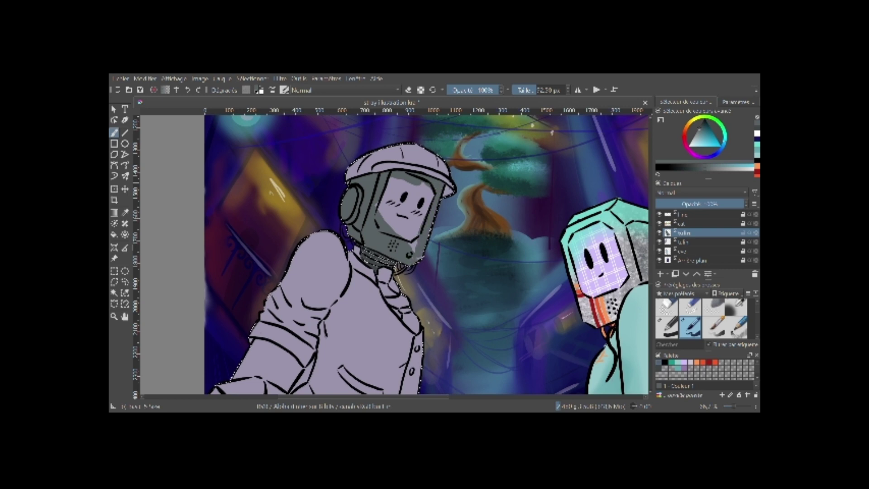
{"action": "left_click_drag", "start_coordinate": [426, 203], "coordinate": [407, 235]}
{"action": "mouse_move", "coordinate": [384, 181]}
{"action": "left_mouse_down"}
{"action": "mouse_move", "coordinate": [398, 226]}
{"action": "mouse_move", "coordinate": [376, 253]}
{"action": "left_mouse_up"}
{"action": "mouse_move", "coordinate": [346, 199]}
{"action": "left_mouse_down"}
{"action": "mouse_move", "coordinate": [349, 222]}
{"action": "mouse_move", "coordinate": [384, 181]}
{"action": "mouse_move", "coordinate": [435, 208]}
{"action": "mouse_move", "coordinate": [389, 235]}
{"action": "left_mouse_up"}
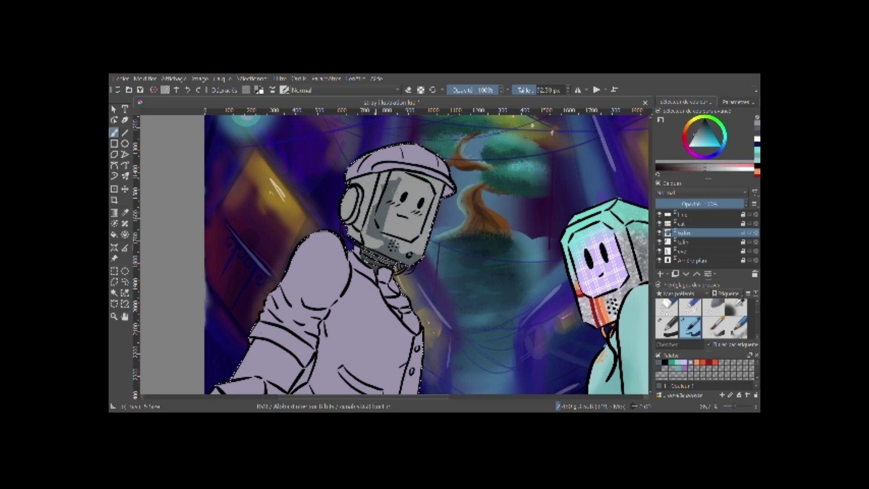
{"action": "left_click_drag", "start_coordinate": [375, 191], "coordinate": [402, 260]}
Swap between orange and the other colour, then paint white across the robot's sleeve.
{"action": "key", "text": "minus"}
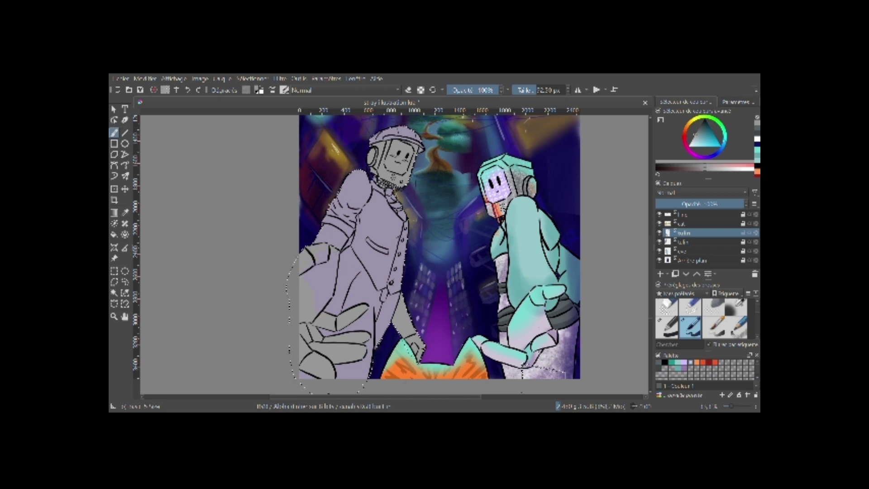
{"action": "key", "text": "x"}
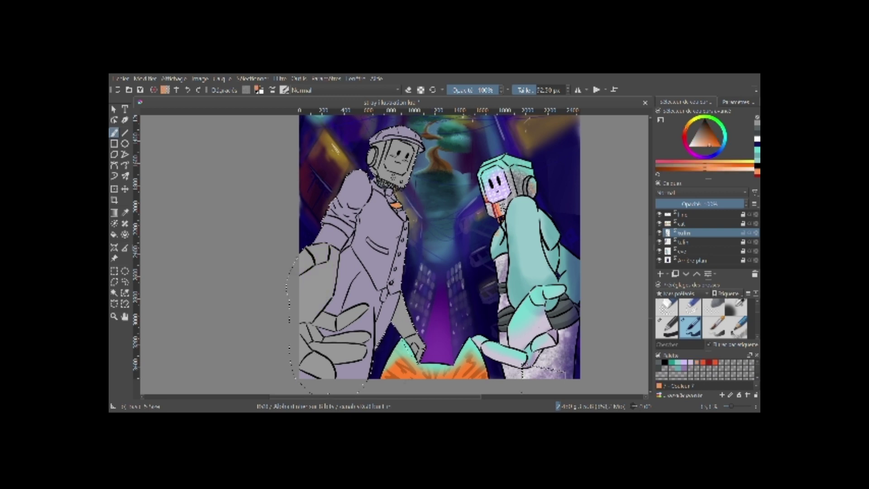
{"action": "scroll", "coordinate": [389, 145], "scroll_direction": "up", "scroll_amount": 3}
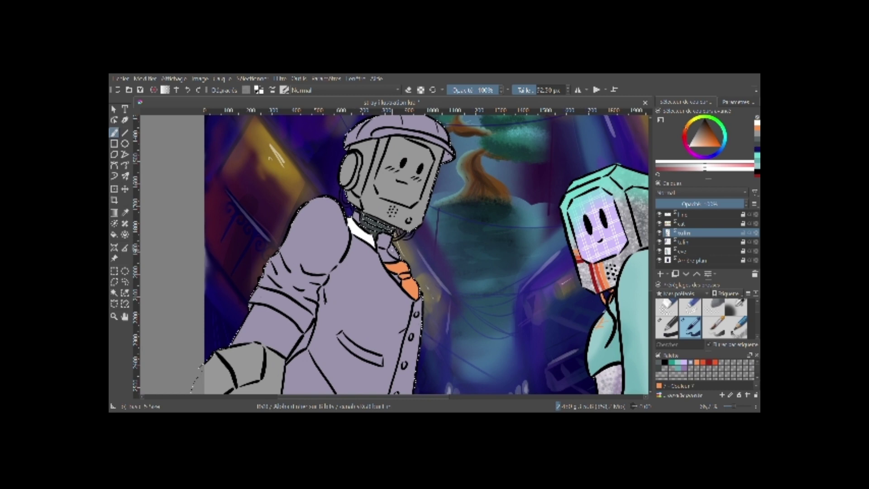
{"action": "key", "text": "x"}
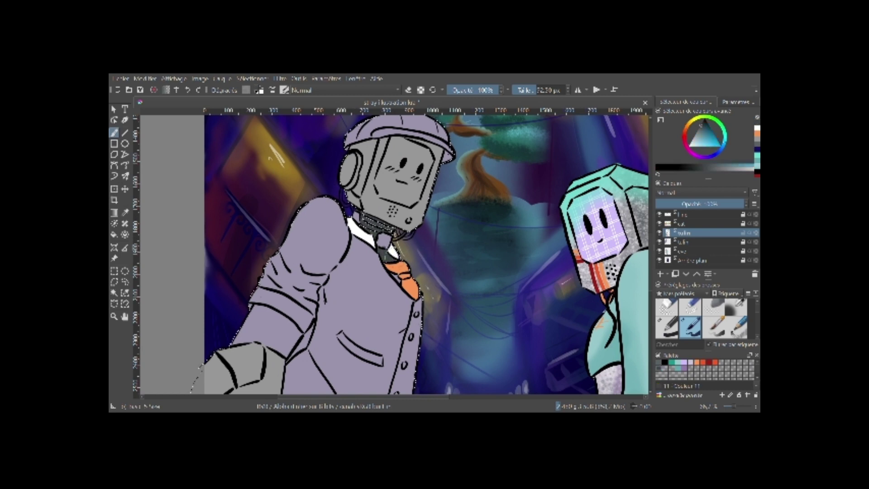
{"action": "mouse_move", "coordinate": [258, 294]}
{"action": "left_mouse_down"}
{"action": "mouse_move", "coordinate": [308, 212]}
{"action": "mouse_move", "coordinate": [333, 271]}
{"action": "mouse_move", "coordinate": [308, 316]}
{"action": "mouse_move", "coordinate": [298, 285]}
{"action": "mouse_move", "coordinate": [331, 245]}
{"action": "left_mouse_up"}
Pick red from the palette and paint the left robot's forearm red.
{"action": "scroll", "coordinate": [389, 254], "scroll_direction": "down", "scroll_amount": 2}
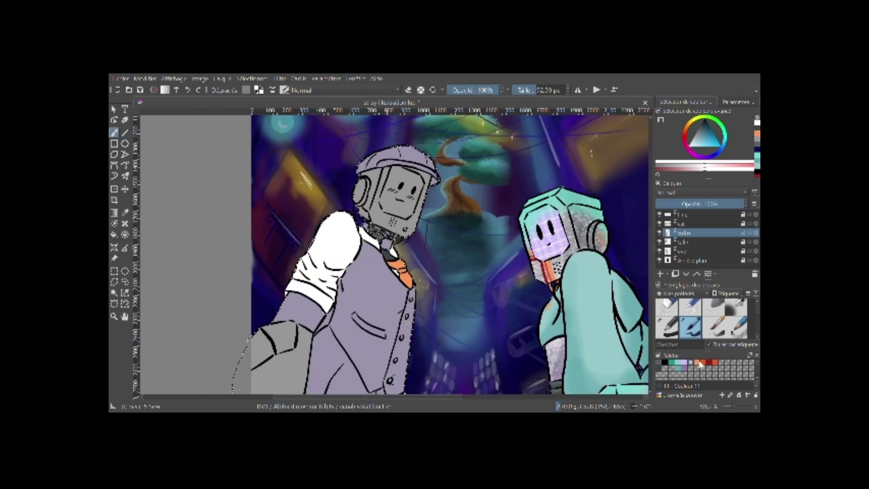
{"action": "left_click", "coordinate": [714, 362]}
{"action": "mouse_move", "coordinate": [289, 307]}
{"action": "left_mouse_down"}
{"action": "mouse_move", "coordinate": [273, 330]}
{"action": "mouse_move", "coordinate": [307, 298]}
{"action": "mouse_move", "coordinate": [323, 328]}
{"action": "mouse_move", "coordinate": [294, 351]}
{"action": "left_mouse_up"}
{"action": "scroll", "coordinate": [308, 335], "scroll_direction": "down", "scroll_amount": 3}
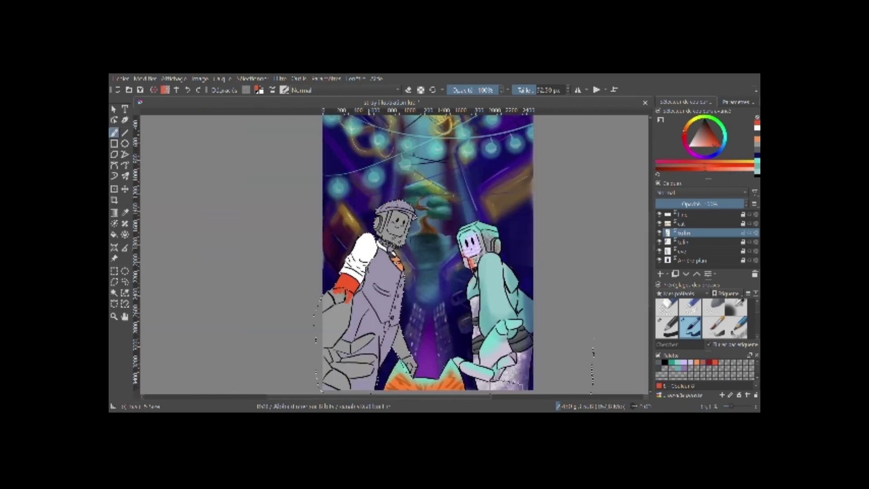
Erase the red overspill around the arm, then return to the freehand brush with red.
{"action": "key", "text": "plus"}
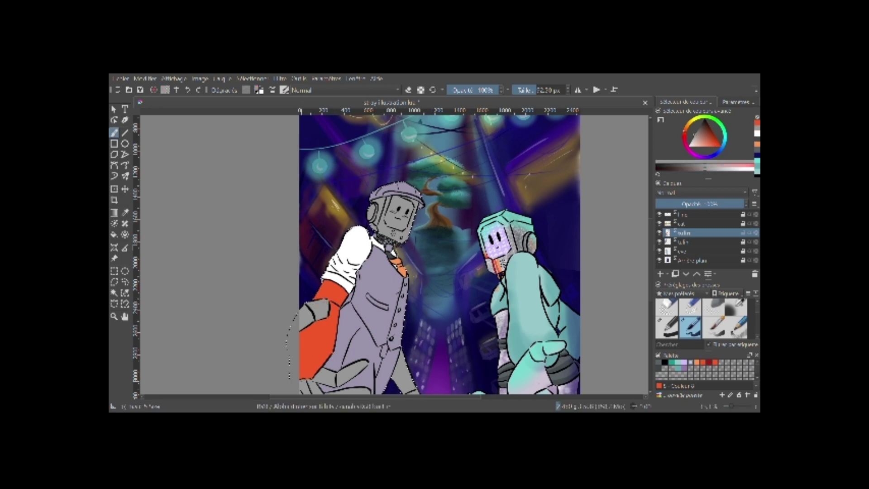
{"action": "key", "text": "plus"}
{"action": "key", "text": "Page_Down"}
{"action": "key", "text": "e"}
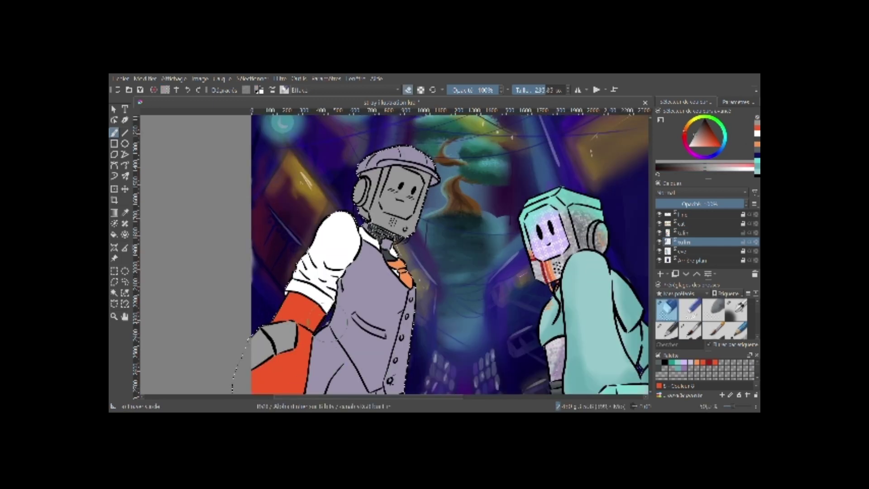
{"action": "key", "text": "Page_Up"}
{"action": "key", "text": "minus"}
{"action": "key", "text": "x"}
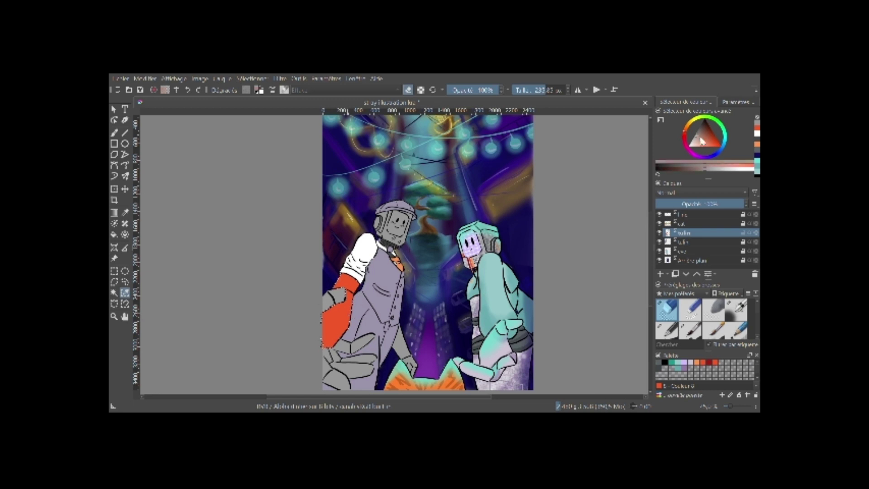
{"action": "key", "text": "e"}
{"action": "key", "text": "b"}
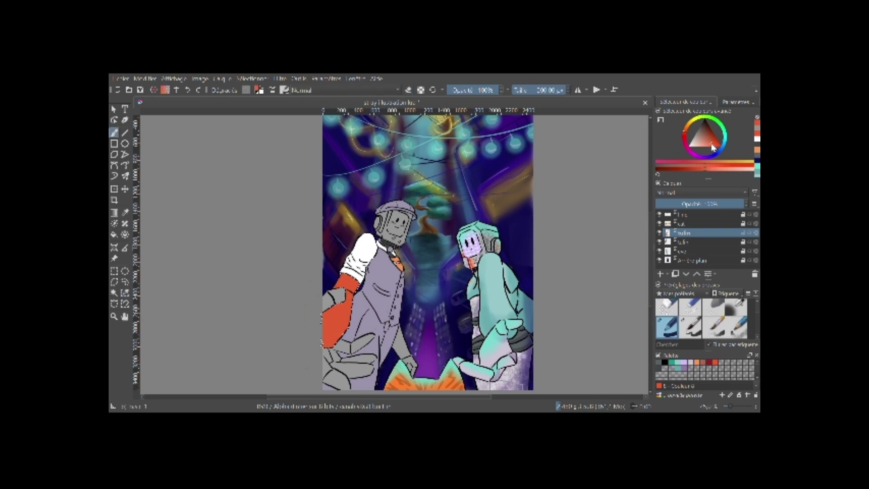
Adjust the paint shade, choose another brush preset and add a new paint layer.
{"action": "left_click_drag", "start_coordinate": [714, 148], "coordinate": [710, 143]}
{"action": "left_click", "coordinate": [689, 327]}
{"action": "key", "text": "Insert"}
{"action": "key", "text": "plus"}
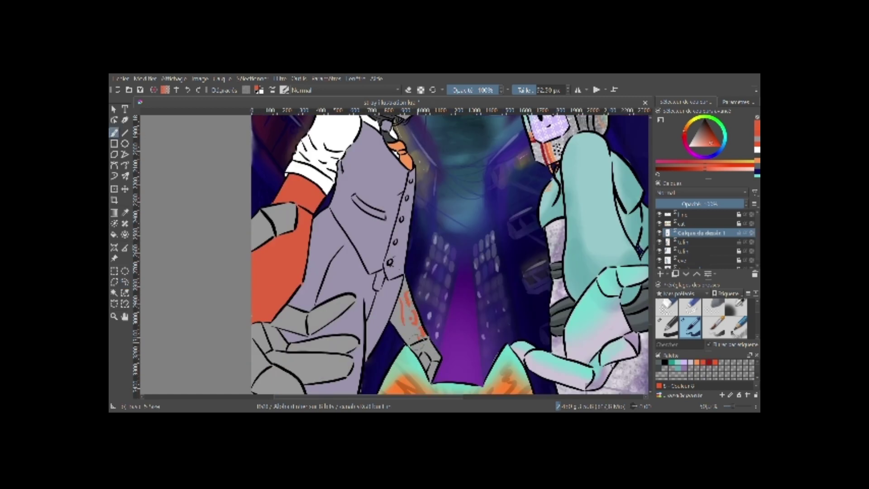
Switch to near-white for arm highlights, then pick green and select the tulin layer.
{"action": "key", "text": "x"}
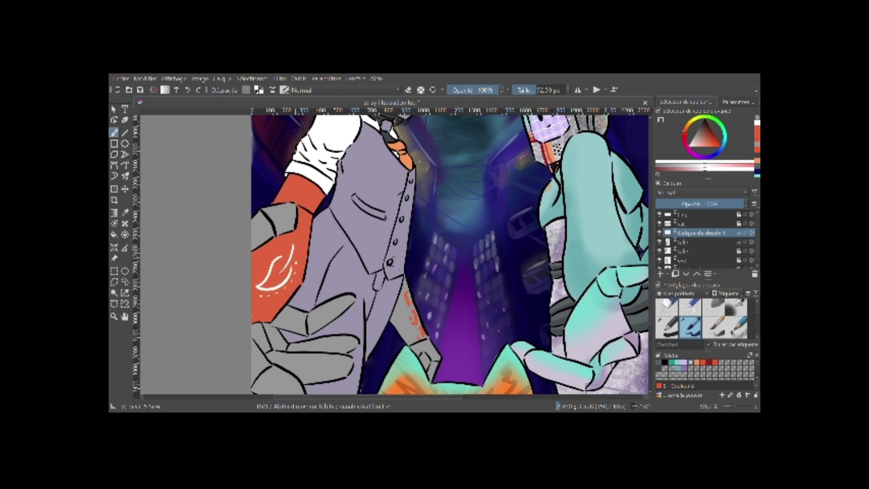
{"action": "key", "text": "minus"}
{"action": "key", "text": "minus"}
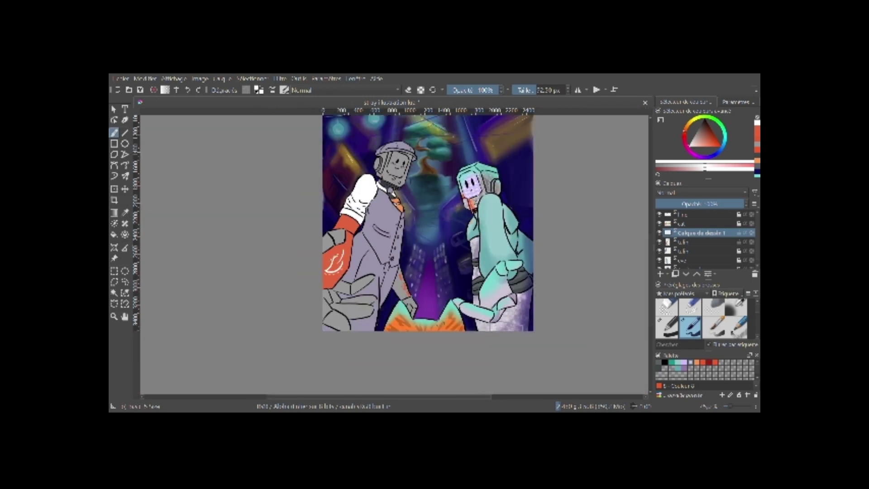
{"action": "key", "text": "plus"}
{"action": "left_click", "coordinate": [709, 132]}
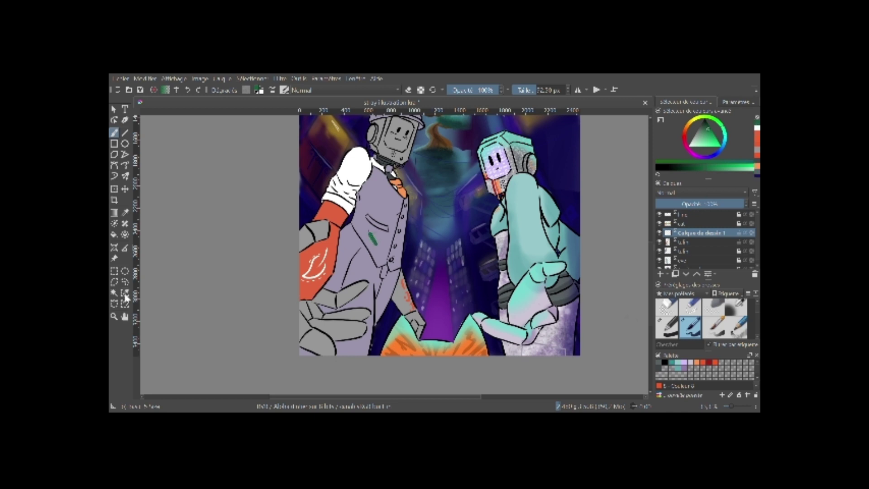
{"action": "key", "text": "Page_Down"}
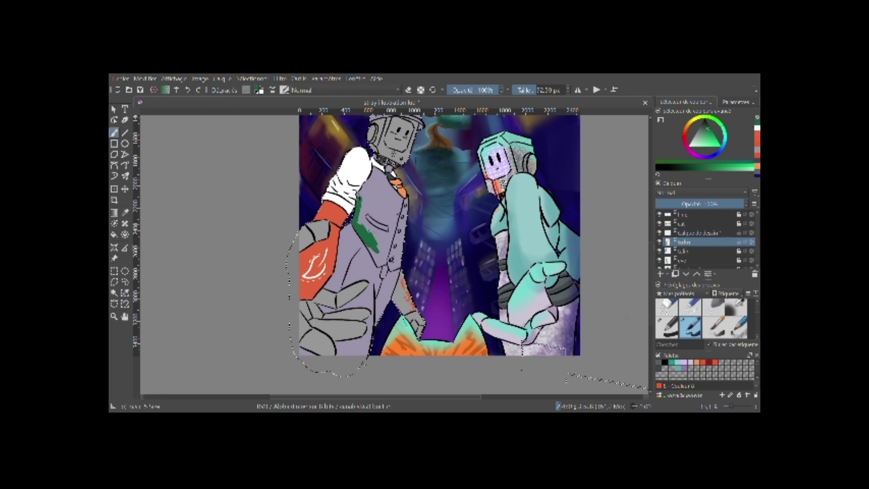
Paint dark green over the grey vest, its lower part and its left edge.
{"action": "key", "text": "plus"}
{"action": "mouse_move", "coordinate": [347, 281]}
{"action": "left_mouse_down"}
{"action": "mouse_move", "coordinate": [368, 323]}
{"action": "mouse_move", "coordinate": [341, 244]}
{"action": "mouse_move", "coordinate": [365, 199]}
{"action": "mouse_move", "coordinate": [389, 240]}
{"action": "mouse_move", "coordinate": [401, 358]}
{"action": "left_mouse_up"}
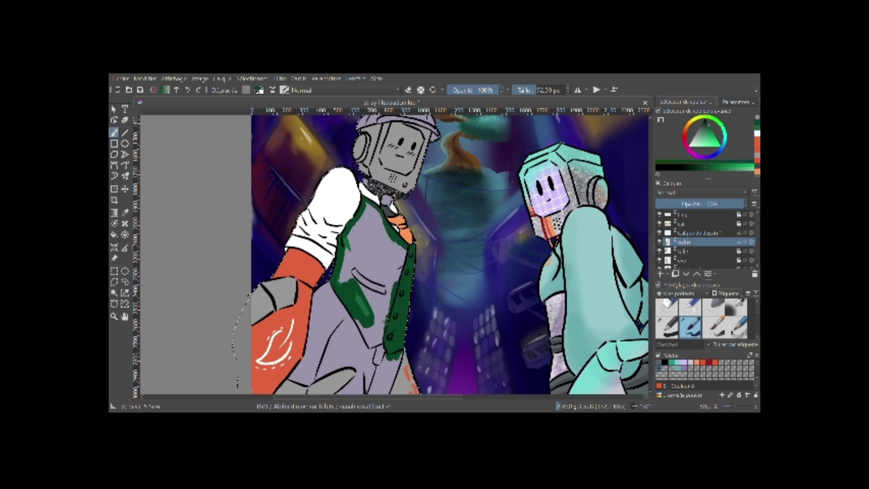
{"action": "left_click_drag", "start_coordinate": [357, 316], "coordinate": [383, 355]}
{"action": "scroll", "coordinate": [384, 253], "scroll_direction": "down", "scroll_amount": 3}
{"action": "mouse_move", "coordinate": [327, 212]}
{"action": "left_mouse_down"}
{"action": "mouse_move", "coordinate": [294, 317]}
{"action": "mouse_move", "coordinate": [342, 291]}
{"action": "mouse_move", "coordinate": [355, 324]}
{"action": "left_mouse_up"}
{"action": "scroll", "coordinate": [389, 254], "scroll_direction": "down", "scroll_amount": 2}
Extend the dark green beneath the grey hand and over the lavender coat area.
{"action": "mouse_move", "coordinate": [252, 375]}
{"action": "left_mouse_down"}
{"action": "mouse_move", "coordinate": [279, 368]}
{"action": "mouse_move", "coordinate": [312, 375]}
{"action": "mouse_move", "coordinate": [357, 339]}
{"action": "left_mouse_up"}
{"action": "left_click_drag", "start_coordinate": [330, 367], "coordinate": [358, 377]}
{"action": "left_click_drag", "start_coordinate": [362, 276], "coordinate": [346, 259]}
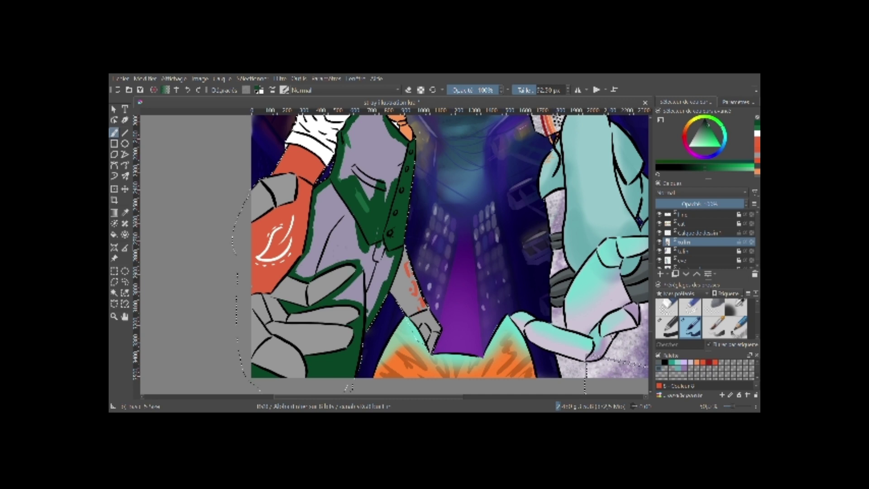
{"action": "left_click_drag", "start_coordinate": [300, 276], "coordinate": [319, 220]}
{"action": "left_click_drag", "start_coordinate": [314, 258], "coordinate": [337, 197]}
{"action": "left_click_drag", "start_coordinate": [371, 229], "coordinate": [340, 240]}
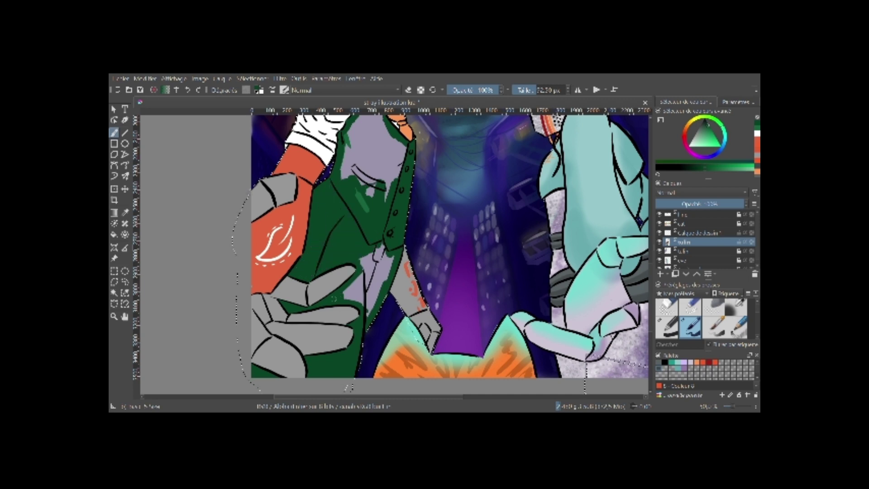
{"action": "scroll", "coordinate": [450, 254], "scroll_direction": "up", "scroll_amount": 5}
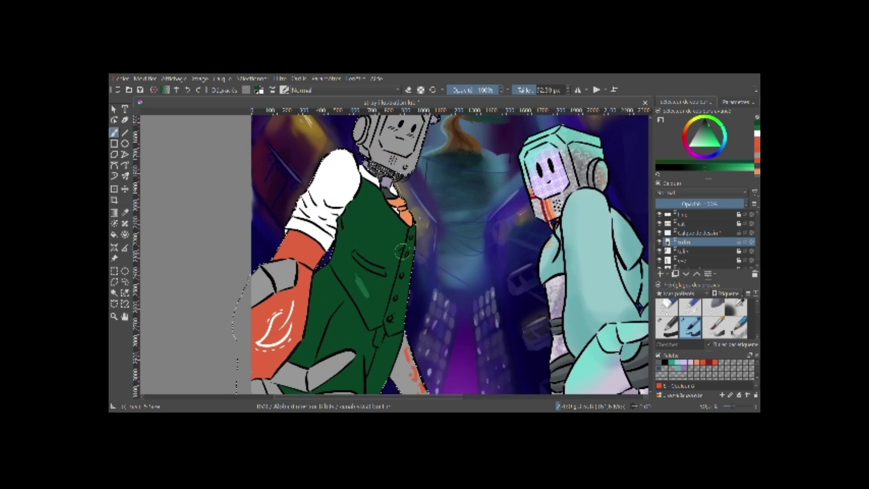
{"action": "scroll", "coordinate": [380, 279], "scroll_direction": "down", "scroll_amount": 3}
{"action": "key", "text": "Page_Up"}
Paint the left robot's face and its border orange-red.
{"action": "key", "text": "e"}
{"action": "scroll", "coordinate": [380, 280], "scroll_direction": "up", "scroll_amount": 4}
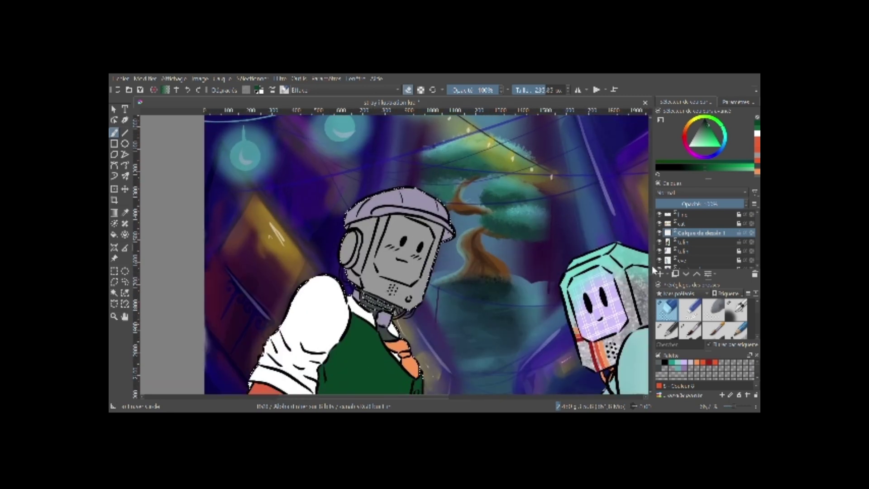
{"action": "key", "text": "/"}
{"action": "left_click_drag", "start_coordinate": [382, 231], "coordinate": [380, 271]}
{"action": "mouse_move", "coordinate": [421, 233]}
{"action": "left_mouse_down"}
{"action": "mouse_move", "coordinate": [430, 258]}
{"action": "mouse_move", "coordinate": [416, 280]}
{"action": "left_mouse_up"}
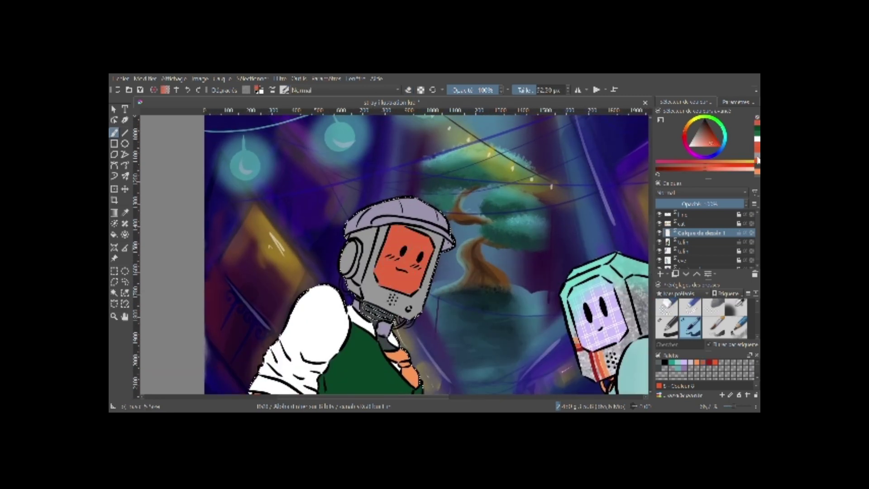
{"action": "left_click_drag", "start_coordinate": [358, 242], "coordinate": [355, 271]}
Pick dark brown and paint the robot's cap and darken its tie.
{"action": "scroll", "coordinate": [393, 272], "scroll_direction": "down", "scroll_amount": 5}
{"action": "scroll", "coordinate": [393, 272], "scroll_direction": "up", "scroll_amount": 2}
{"action": "scroll", "coordinate": [393, 271], "scroll_direction": "up", "scroll_amount": 4}
{"action": "left_click", "coordinate": [709, 138]}
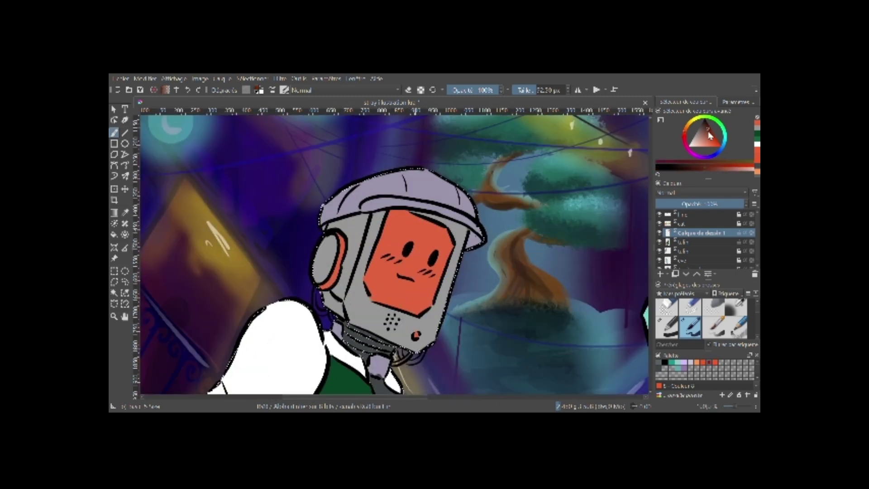
{"action": "mouse_move", "coordinate": [326, 217]}
{"action": "left_mouse_down"}
{"action": "mouse_move", "coordinate": [389, 192]}
{"action": "mouse_move", "coordinate": [457, 209]}
{"action": "left_mouse_up"}
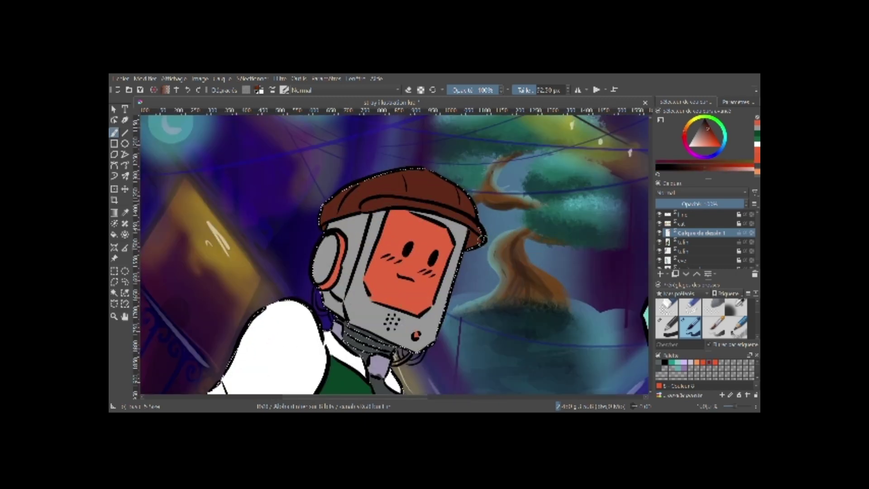
{"action": "scroll", "coordinate": [458, 208], "scroll_direction": "down", "scroll_amount": 5}
{"action": "scroll", "coordinate": [458, 208], "scroll_direction": "up", "scroll_amount": 5}
{"action": "scroll", "coordinate": [389, 279], "scroll_direction": "down", "scroll_amount": 3}
{"action": "left_click_drag", "start_coordinate": [390, 280], "coordinate": [423, 317]}
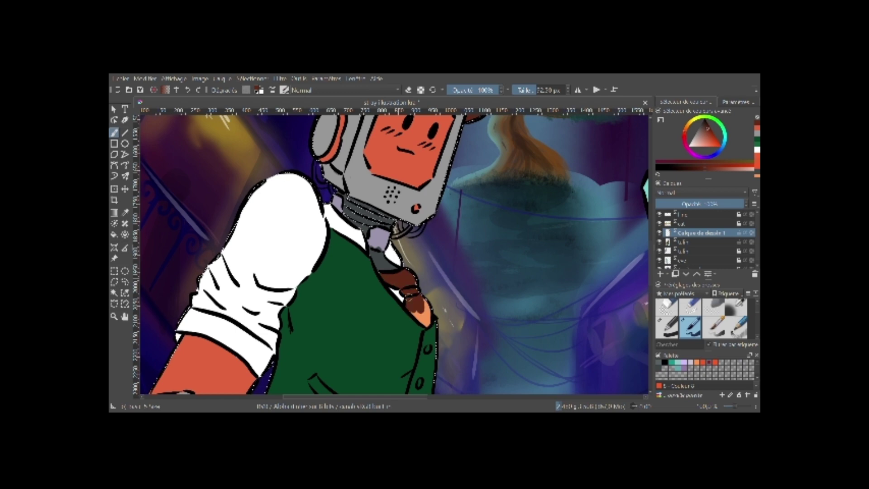
{"action": "scroll", "coordinate": [394, 280], "scroll_direction": "down", "scroll_amount": 5}
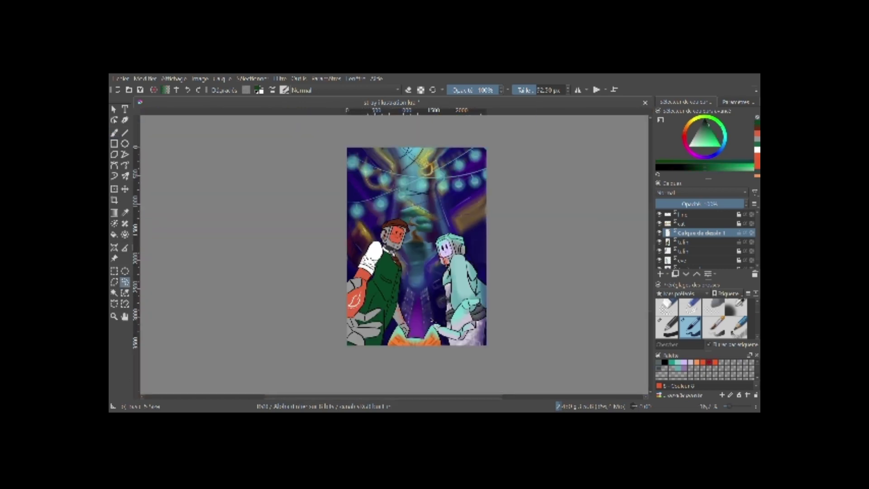
Merge the drawing layer into tulin and airbrush darker grey onto the colour-selected helmet.
{"action": "key", "text": "ctrl+e"}
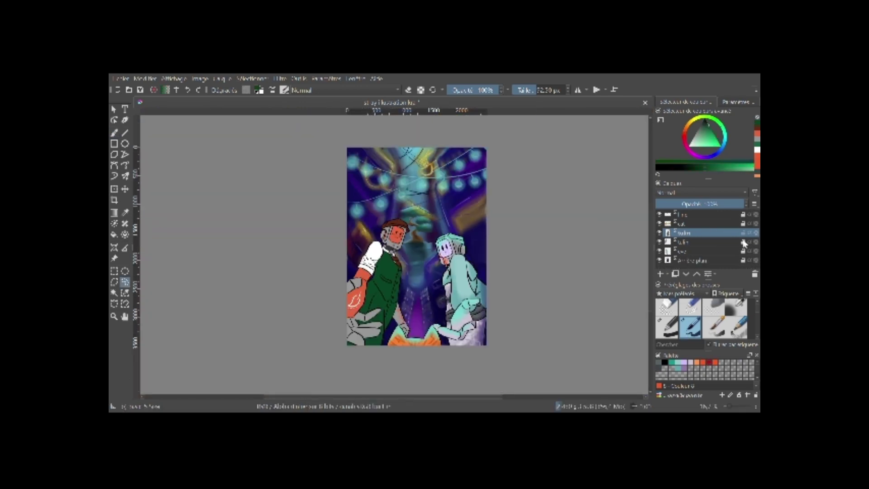
{"action": "left_click", "coordinate": [124, 292]}
{"action": "left_click", "coordinate": [362, 190]}
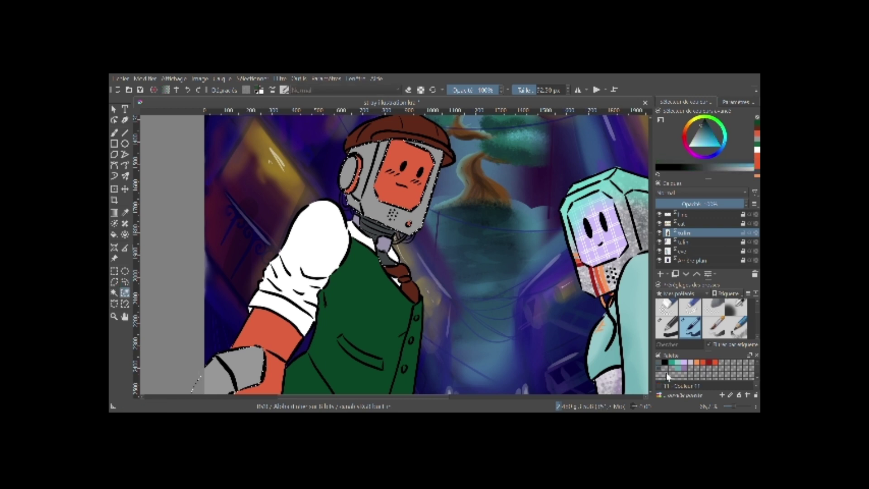
{"action": "left_click", "coordinate": [736, 310]}
{"action": "left_click_drag", "start_coordinate": [346, 162], "coordinate": [357, 217]}
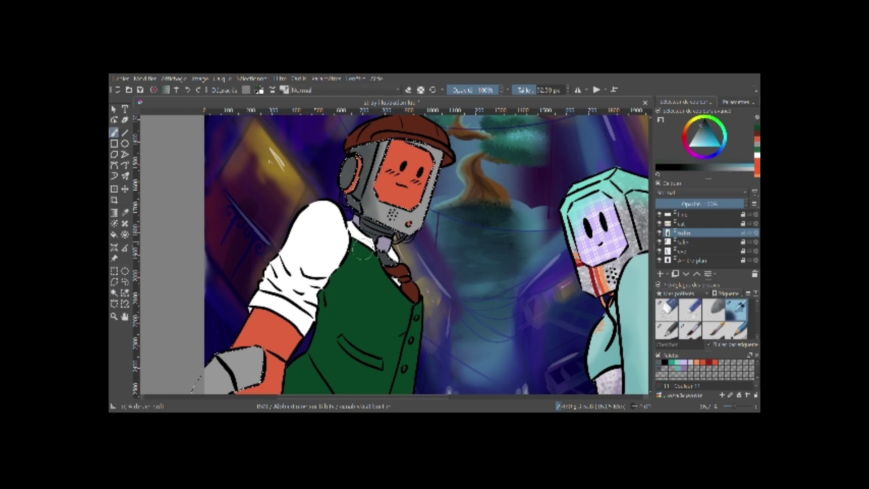
Pick orange-red, switch to freehand selection and another brush preset, and add a drawing layer.
{"action": "left_click", "coordinate": [756, 170]}
{"action": "left_click", "coordinate": [124, 282]}
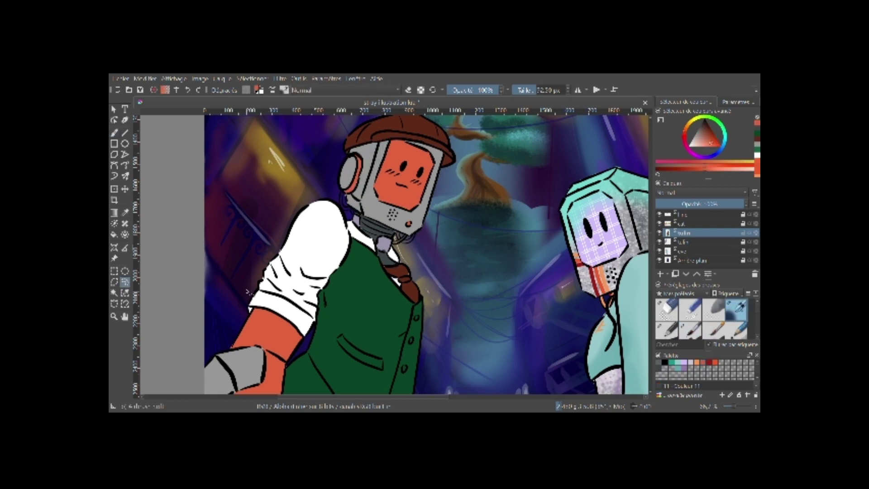
{"action": "left_click", "coordinate": [690, 326]}
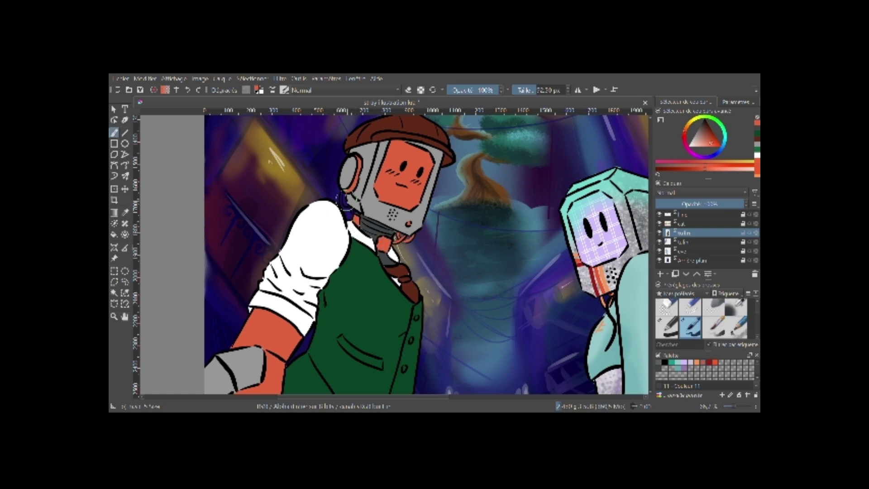
{"action": "key", "text": "Insert"}
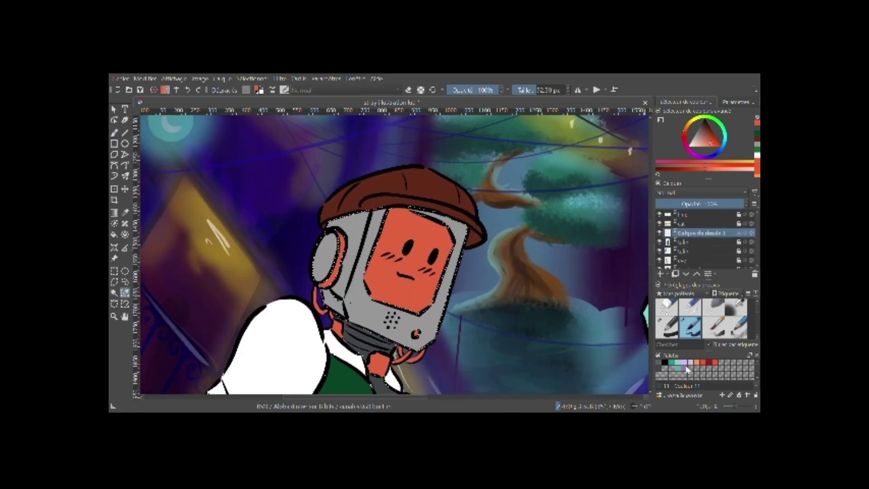
Set up the soft airbrush with recent green and enlarge it for broad vest shading.
{"action": "left_click", "coordinate": [736, 308]}
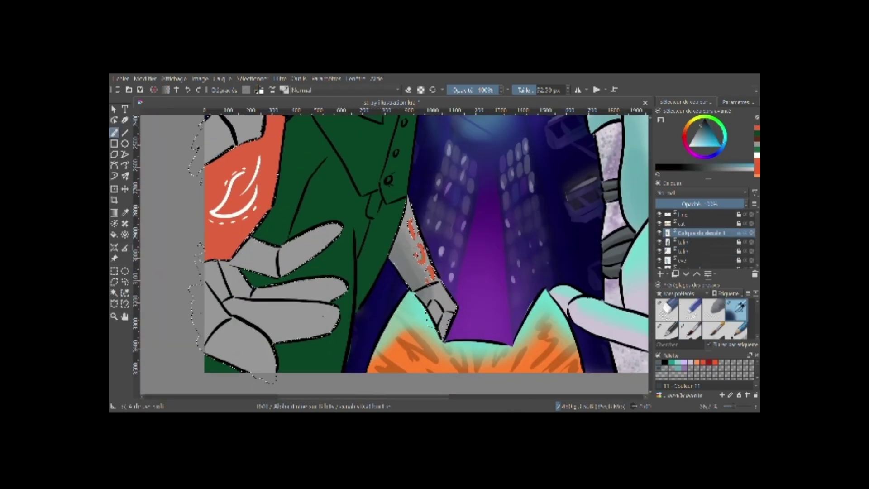
{"action": "scroll", "coordinate": [394, 253], "scroll_direction": "up", "scroll_amount": 3}
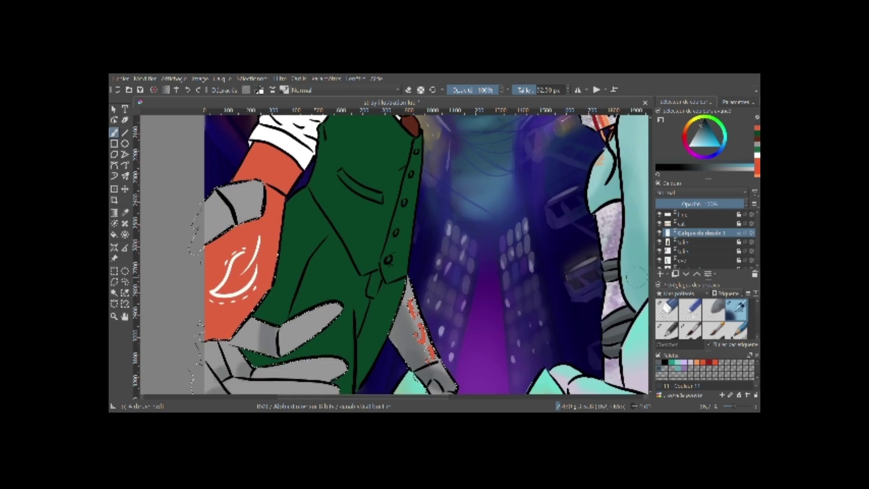
{"action": "key", "text": "minus"}
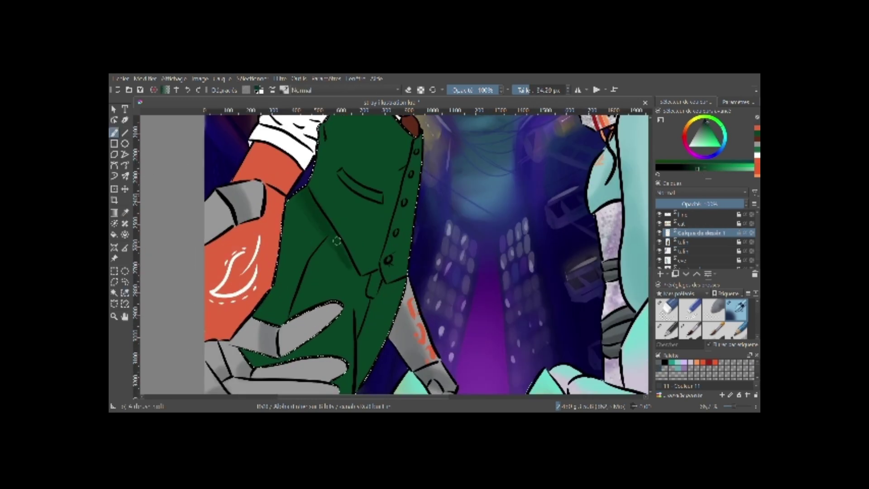
{"action": "left_click", "coordinate": [343, 273]}
{"action": "key", "text": "slash"}
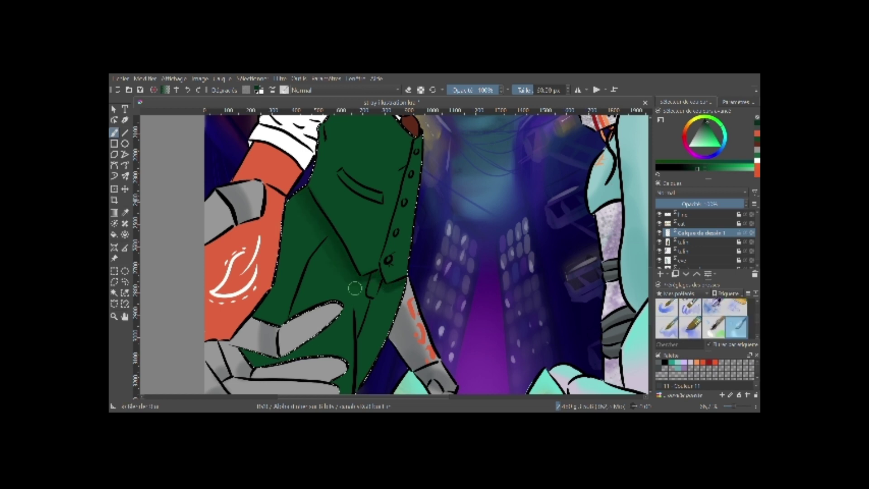
{"action": "key", "text": "slash"}
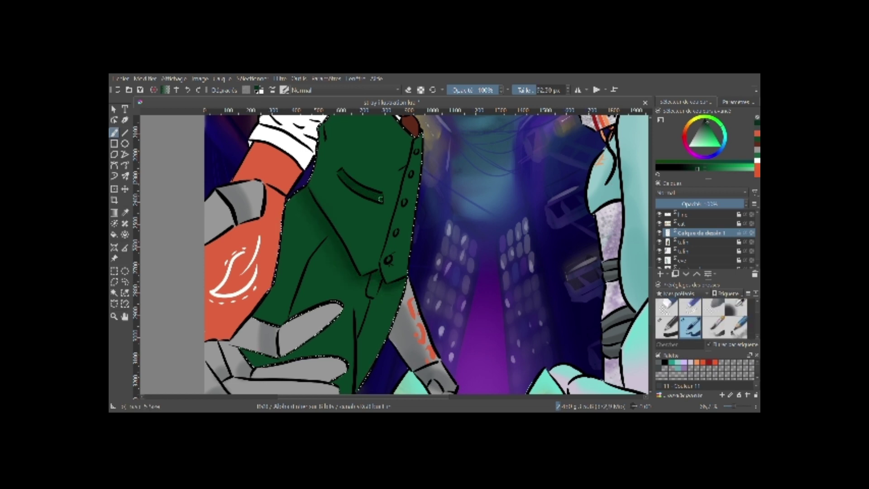
{"action": "key", "text": "x"}
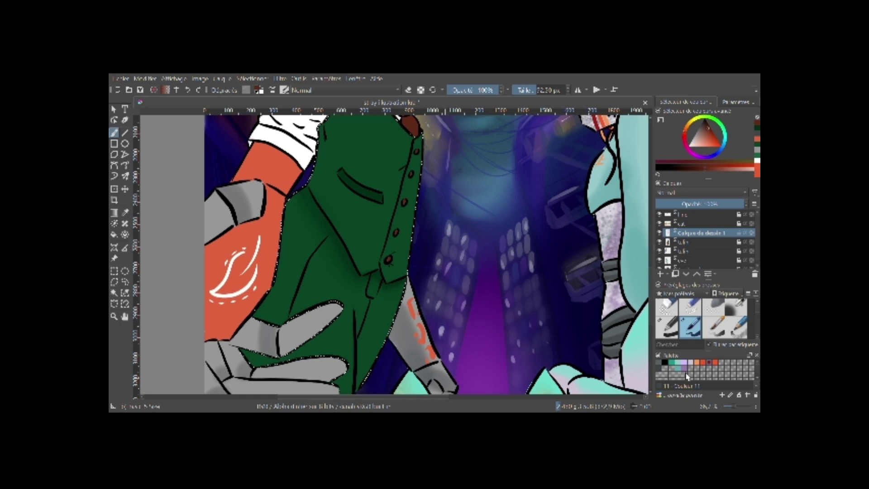
{"action": "key", "text": "slash"}
{"action": "key", "text": "x"}
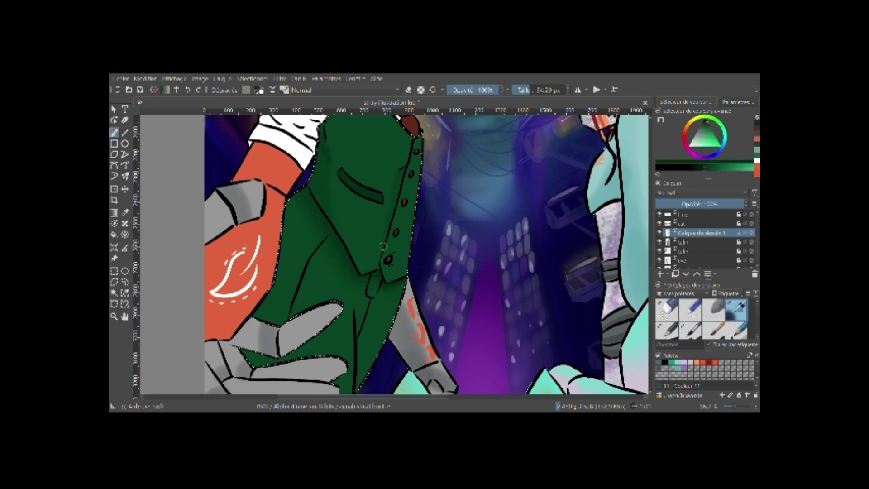
{"action": "key", "text": "minus"}
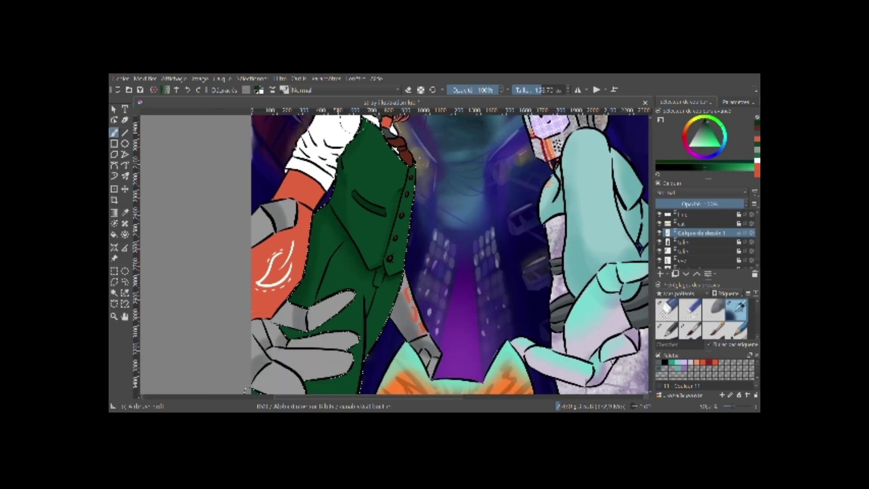
{"action": "key", "text": "bracketright"}
{"action": "key", "text": "bracketright"}
{"action": "key", "text": "bracketright"}
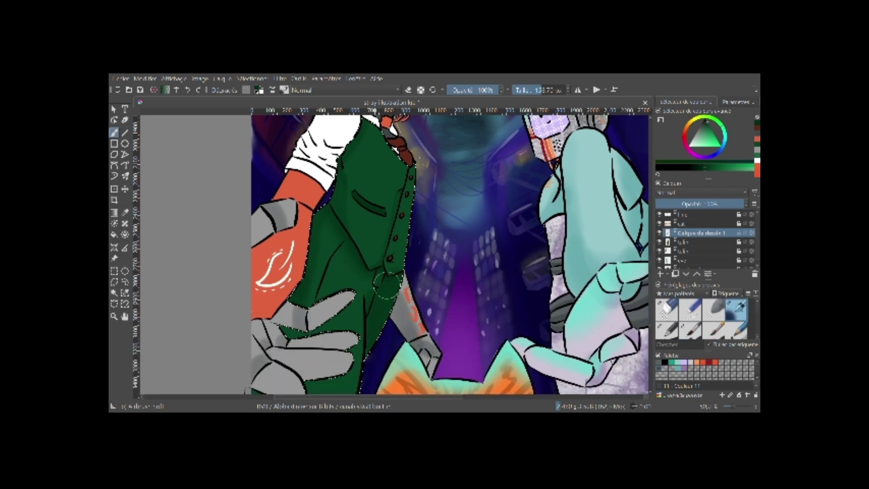